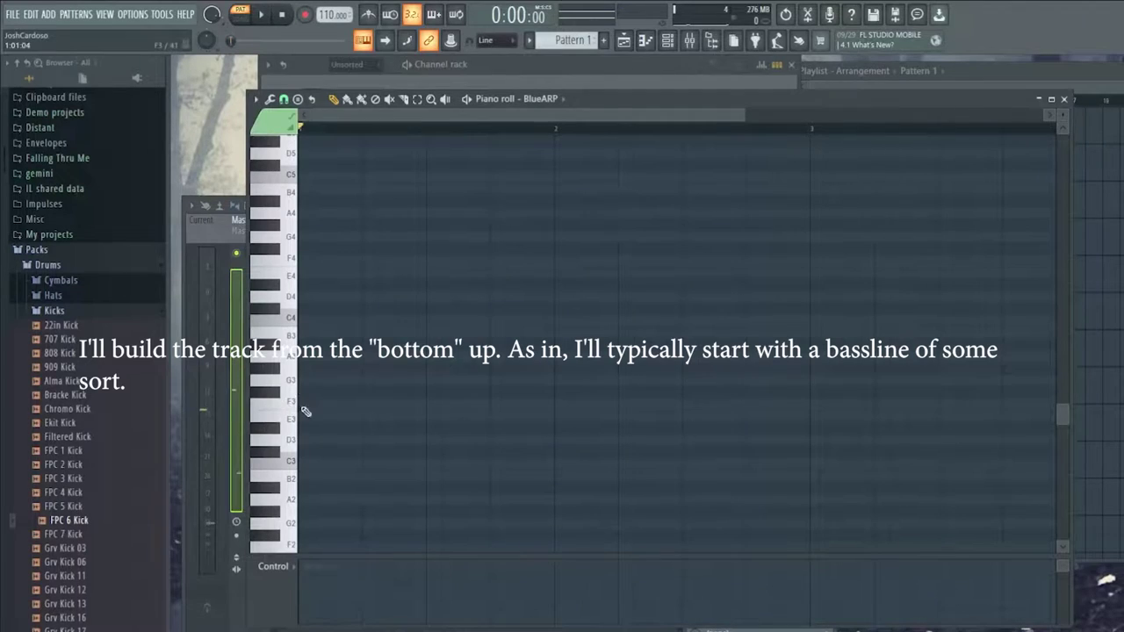
Draw a two-bar F4 note at the start of the BlueARP piano roll and play the pattern
{"action": "left_click", "coordinate": [292, 405]}
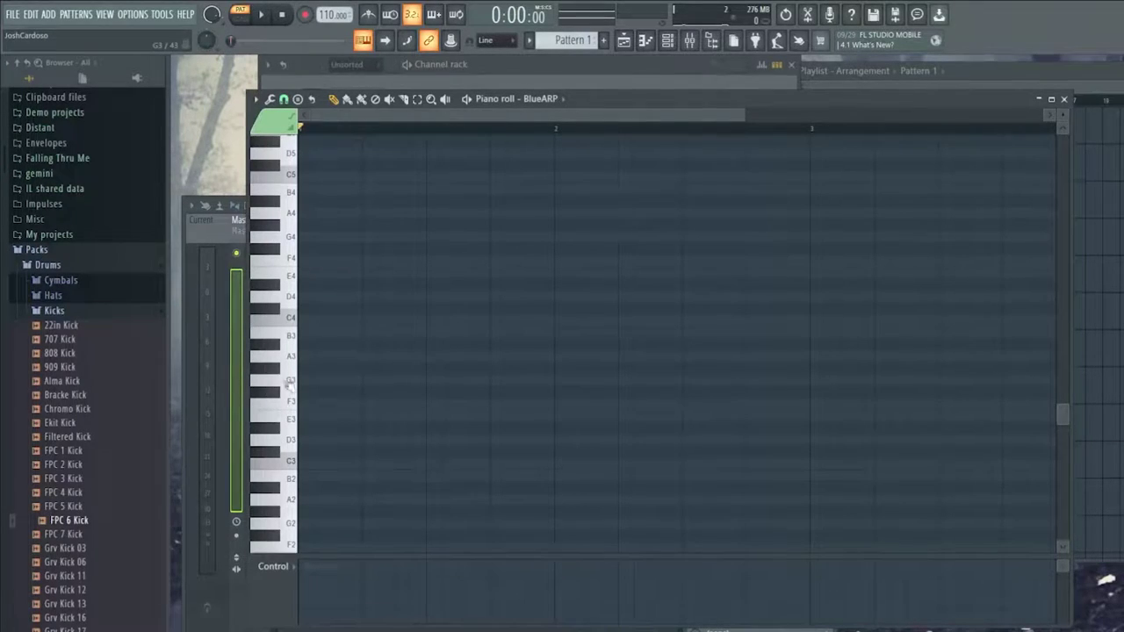
{"action": "left_click", "coordinate": [293, 406]}
{"action": "left_click", "coordinate": [292, 262]}
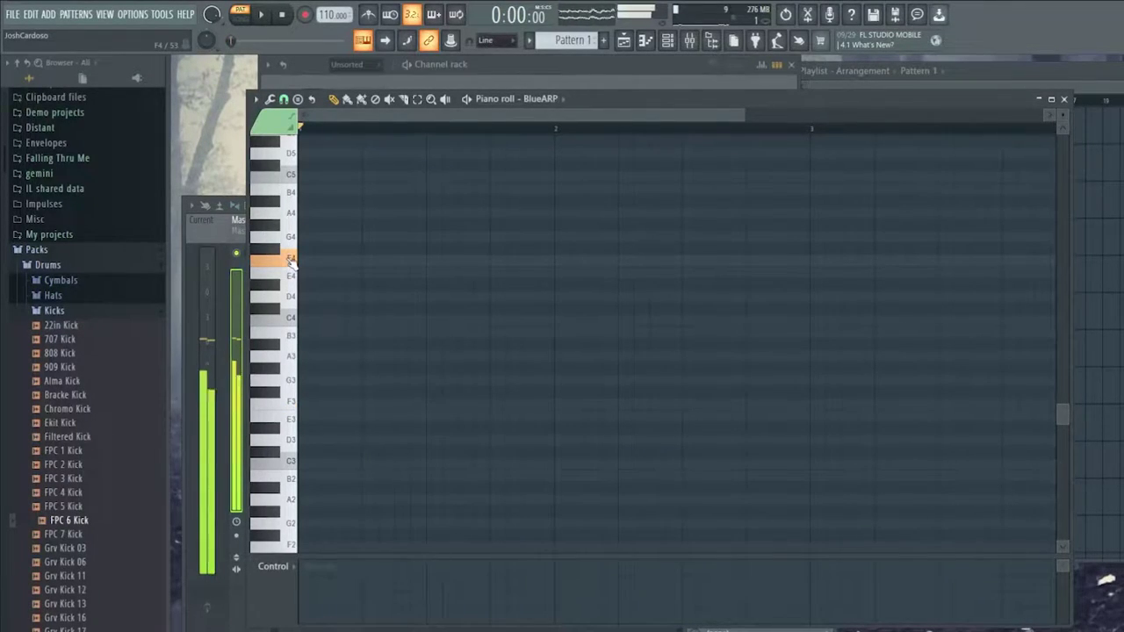
{"action": "left_click", "coordinate": [304, 262]}
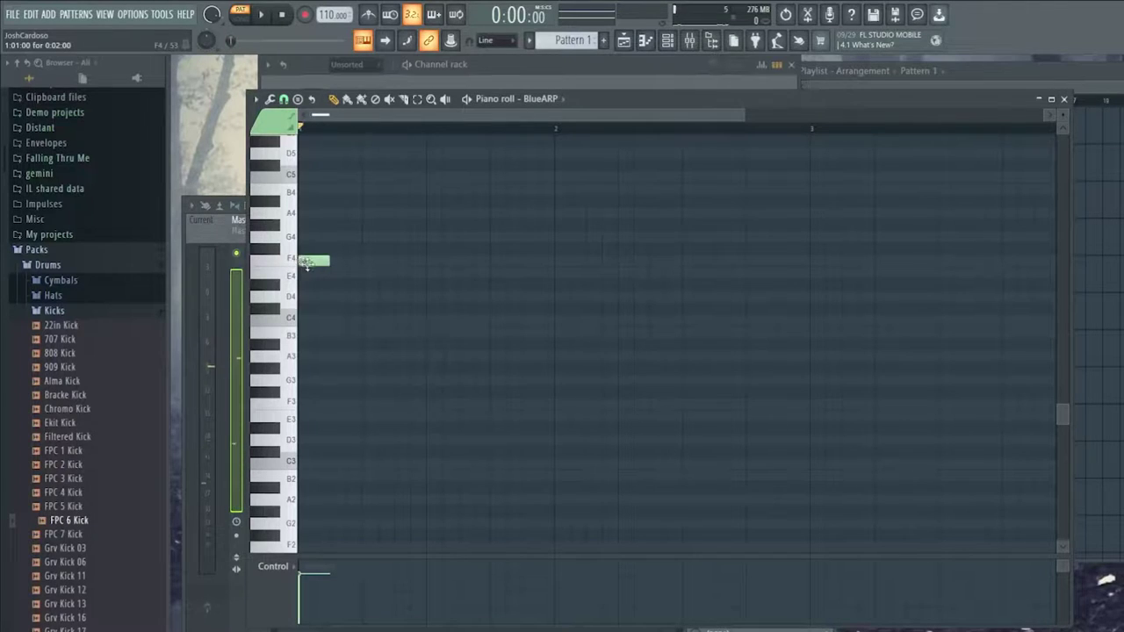
{"action": "left_click_drag", "start_coordinate": [333, 262], "coordinate": [554, 262]}
{"action": "key", "text": "space"}
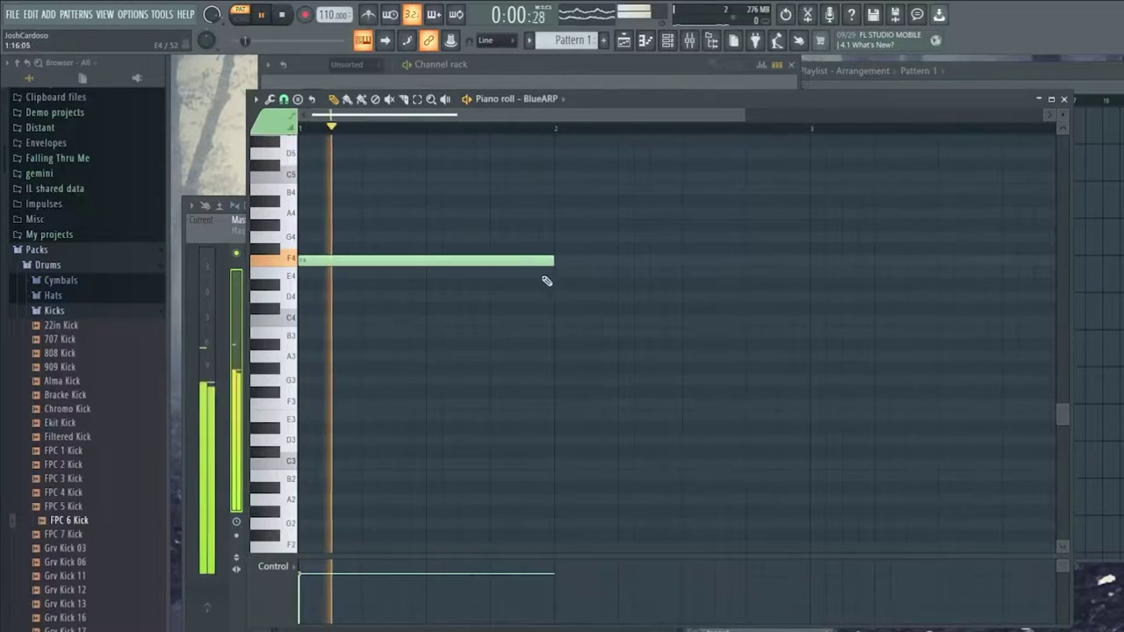
{"action": "scroll", "coordinate": [519, 292], "scroll_direction": "down", "scroll_amount": 3, "text": "ctrl"}
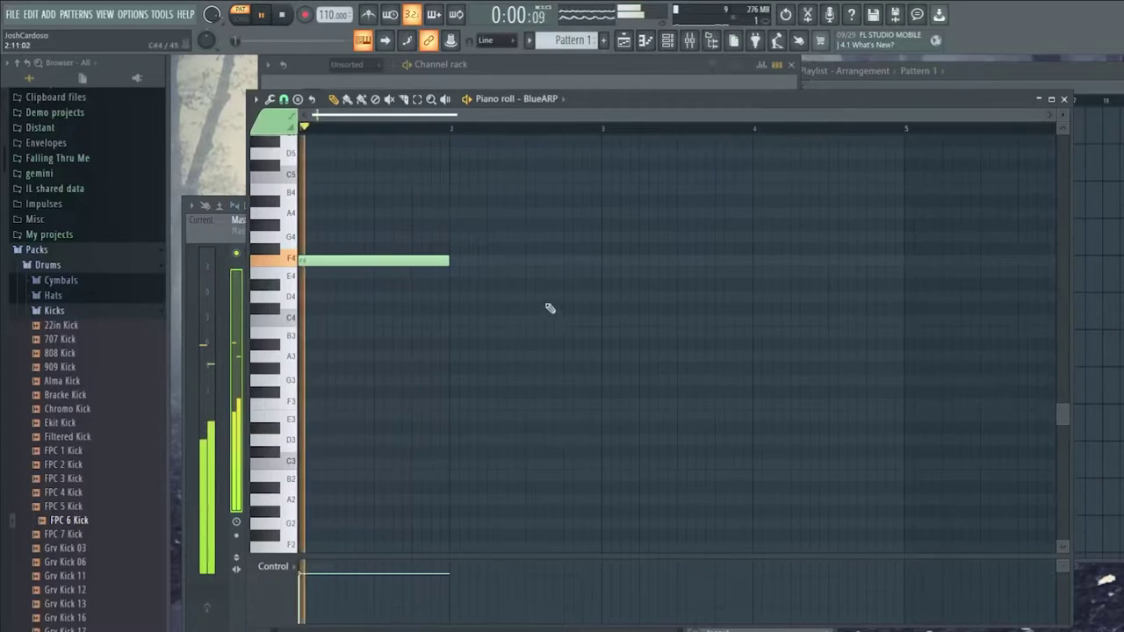
{"action": "left_click_drag", "start_coordinate": [449, 261], "coordinate": [601, 261]}
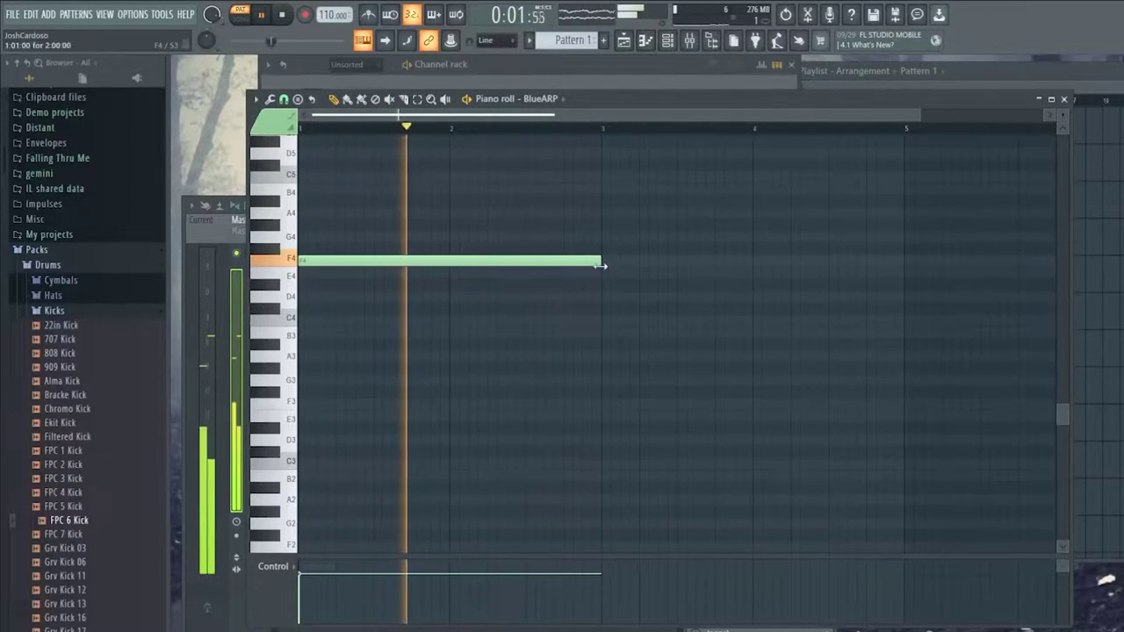
Add a one-bar A4 note at bar 3 and a one-bar G#4 note at bar 4, and close the piano roll
{"action": "left_click", "coordinate": [606, 212]}
{"action": "mouse_move", "coordinate": [901, 213]}
{"action": "left_mouse_down"}
{"action": "mouse_move", "coordinate": [672, 214]}
{"action": "mouse_move", "coordinate": [792, 225]}
{"action": "left_mouse_up"}
{"action": "left_click", "coordinate": [759, 237]}
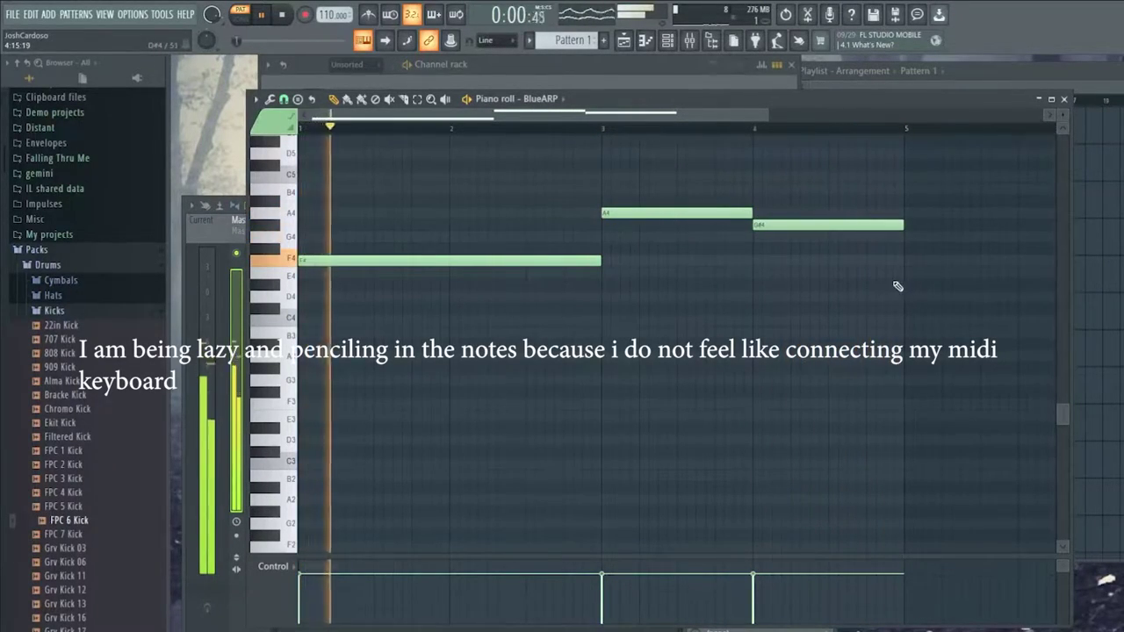
{"action": "key", "text": "F7"}
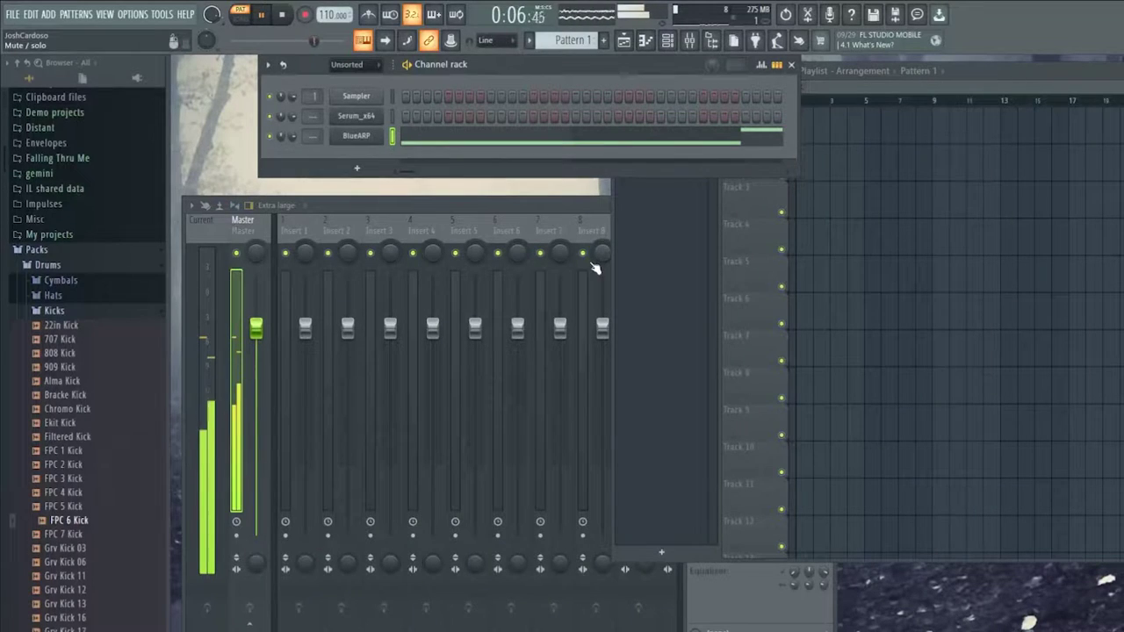
{"action": "key", "text": "F7"}
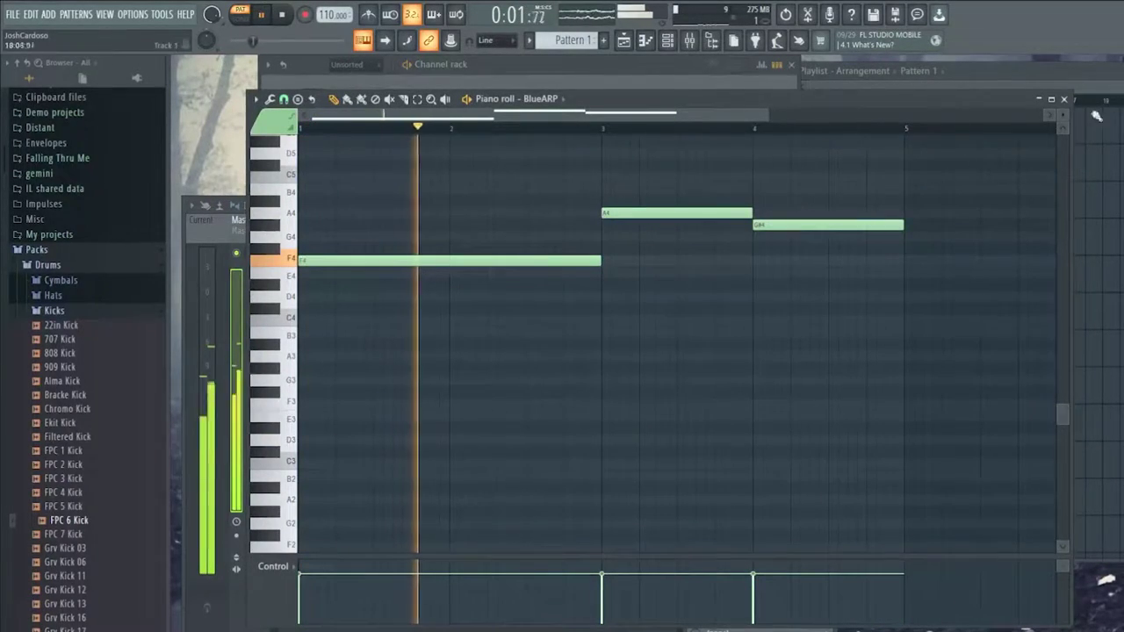
{"action": "left_click", "coordinate": [1063, 99]}
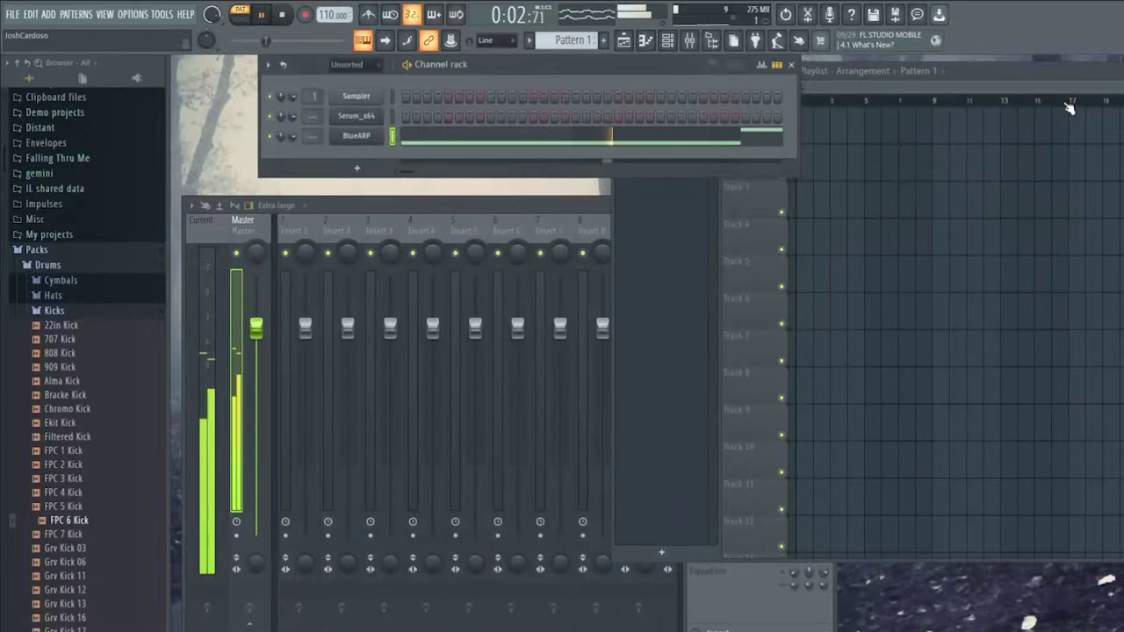
Open the BlueARP channel's plugin and audition its arpeggiator programs, ending on Bs - Driving Bass 1
{"action": "left_click", "coordinate": [355, 135]}
{"action": "left_click", "coordinate": [257, 270]}
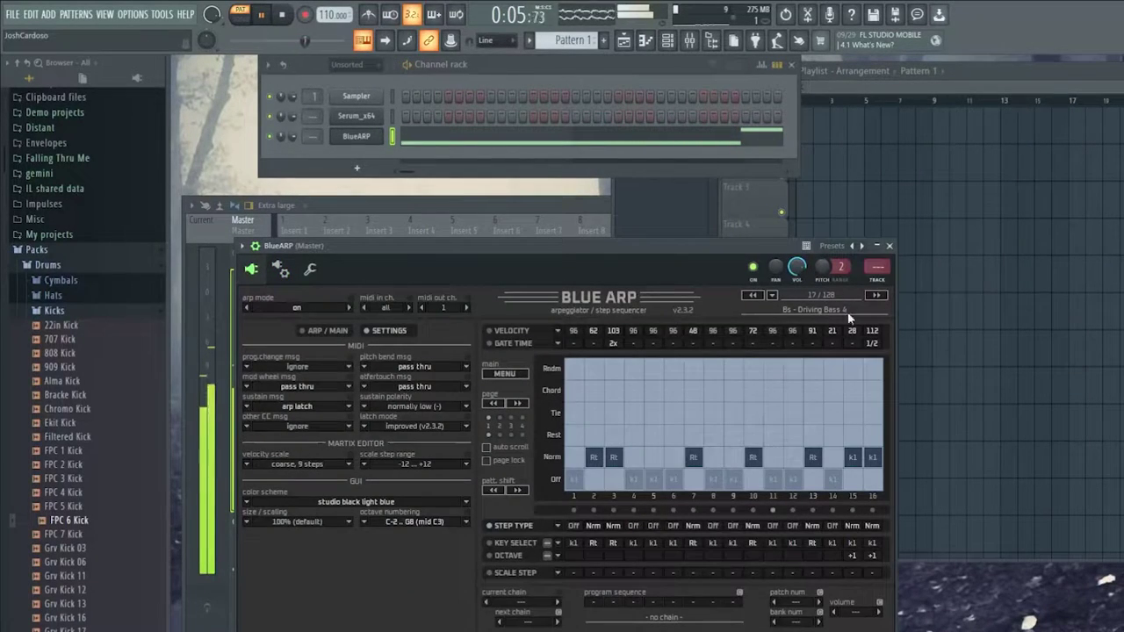
{"action": "left_click", "coordinate": [875, 294]}
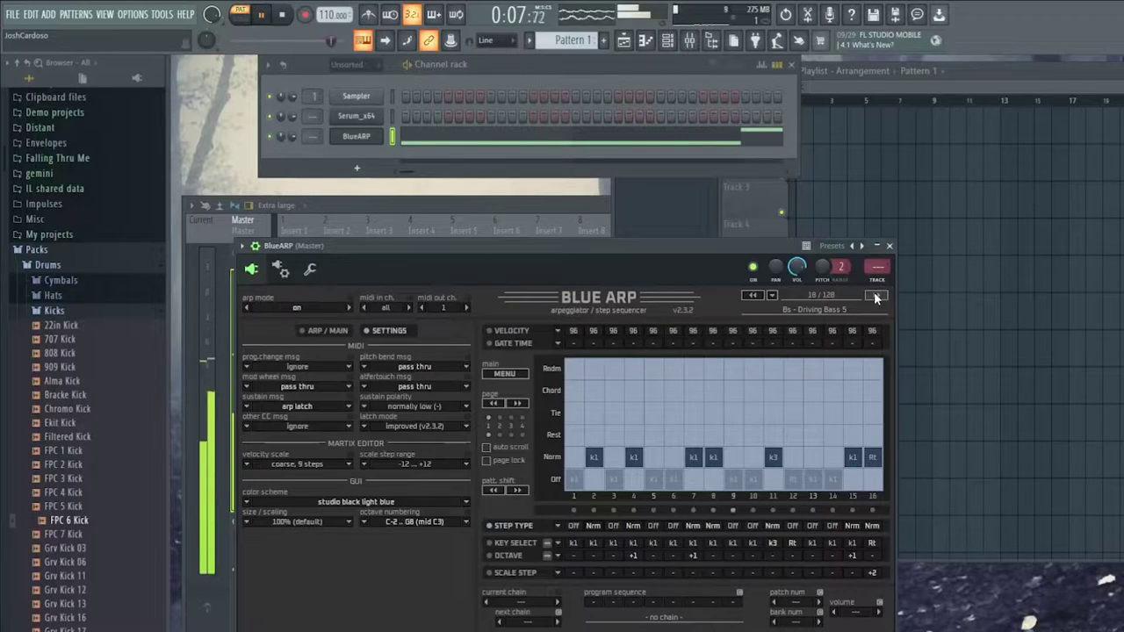
{"action": "left_click", "coordinate": [243, 245]}
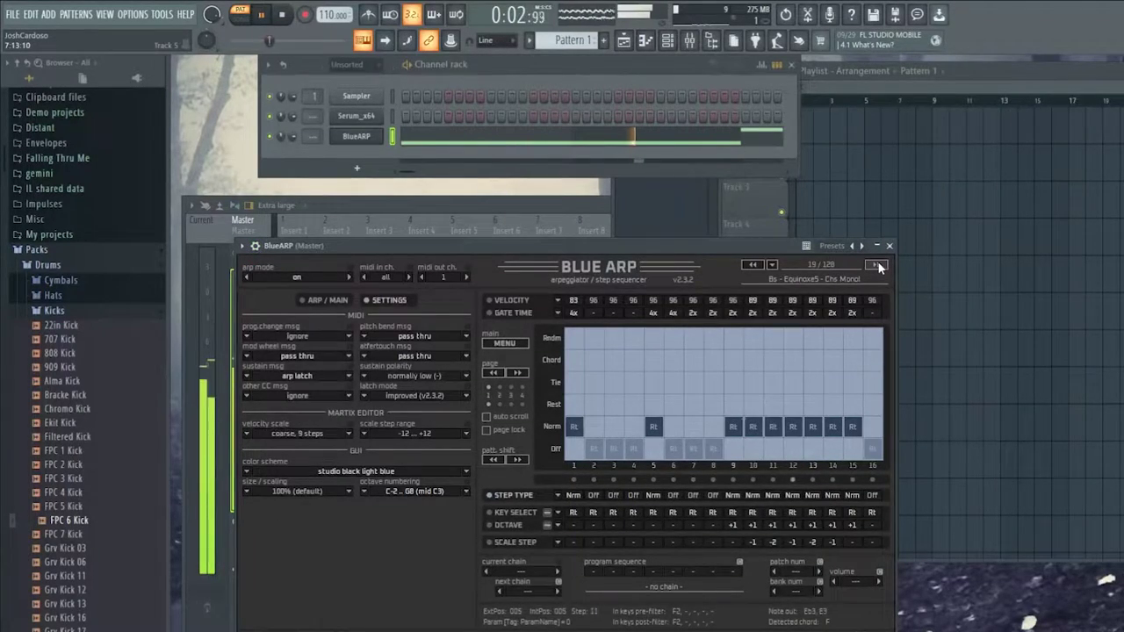
{"action": "left_click", "coordinate": [753, 264]}
{"action": "left_click", "coordinate": [757, 267]}
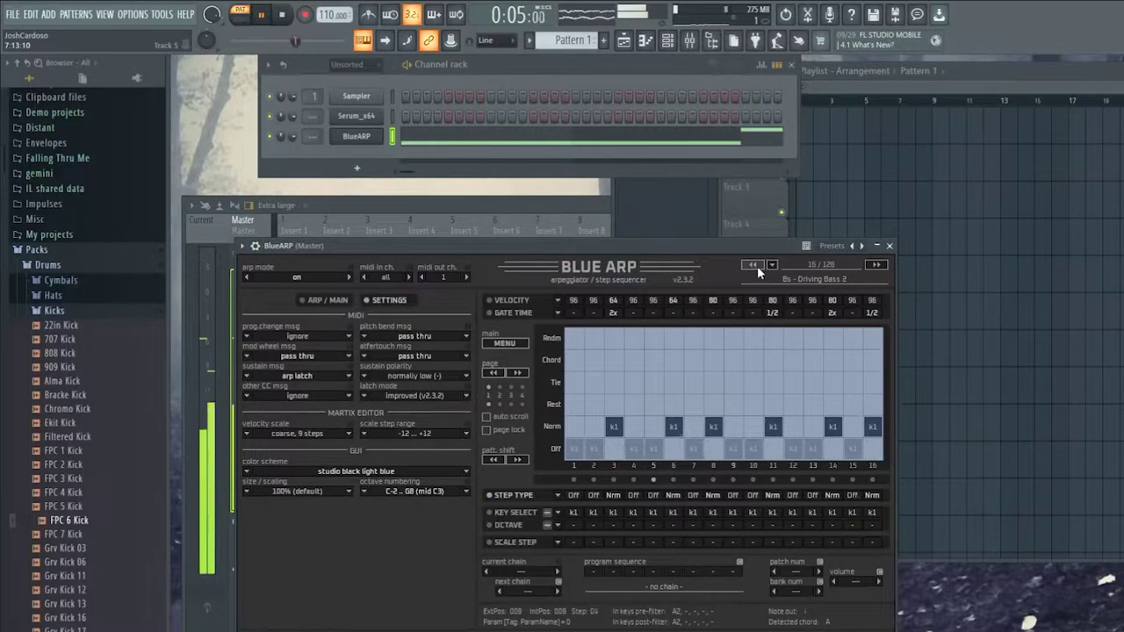
{"action": "left_click", "coordinate": [757, 267]}
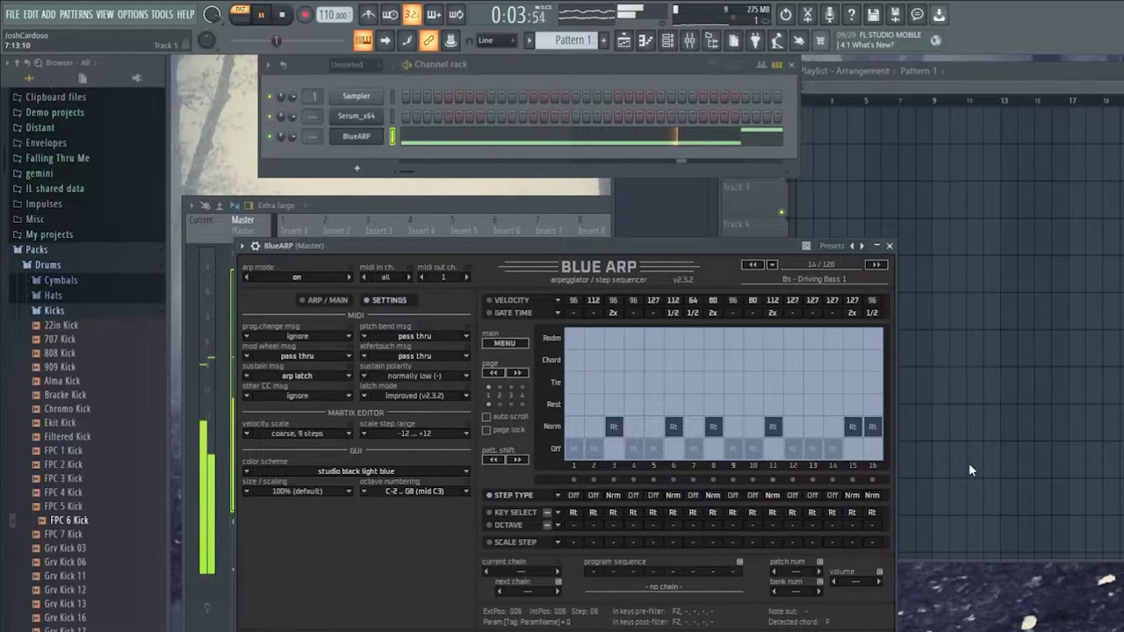
Audition the earlier BlueARP bass programs, going back through Bs - Bouncy one to Bs - Bouncing Roller 2 and beyond
{"action": "left_click", "coordinate": [874, 265]}
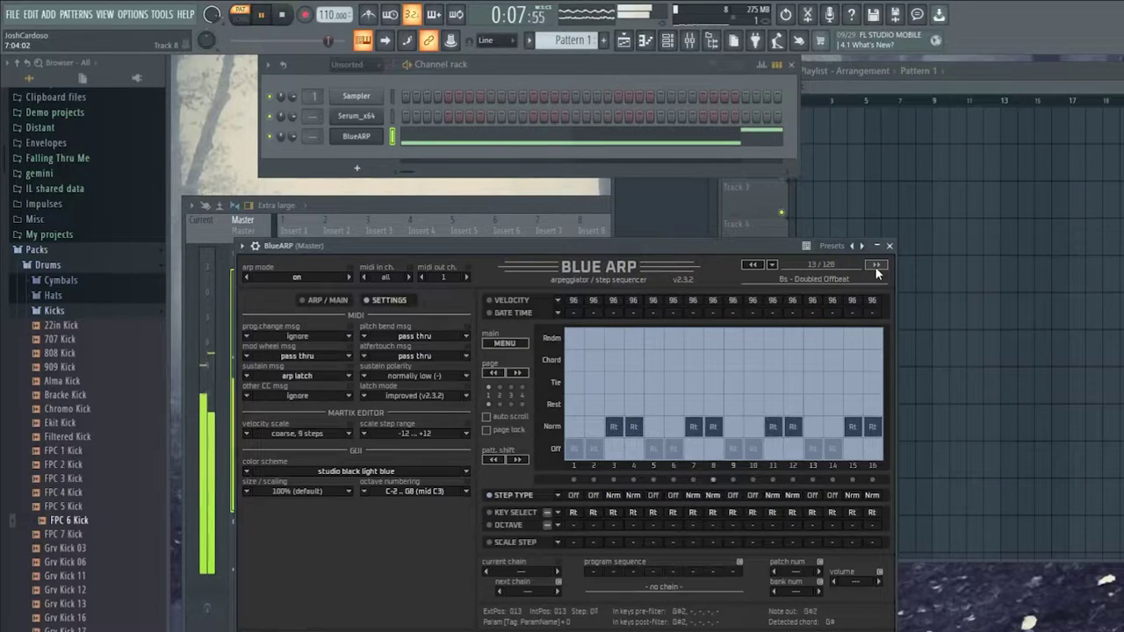
{"action": "double_click", "coordinate": [756, 264]}
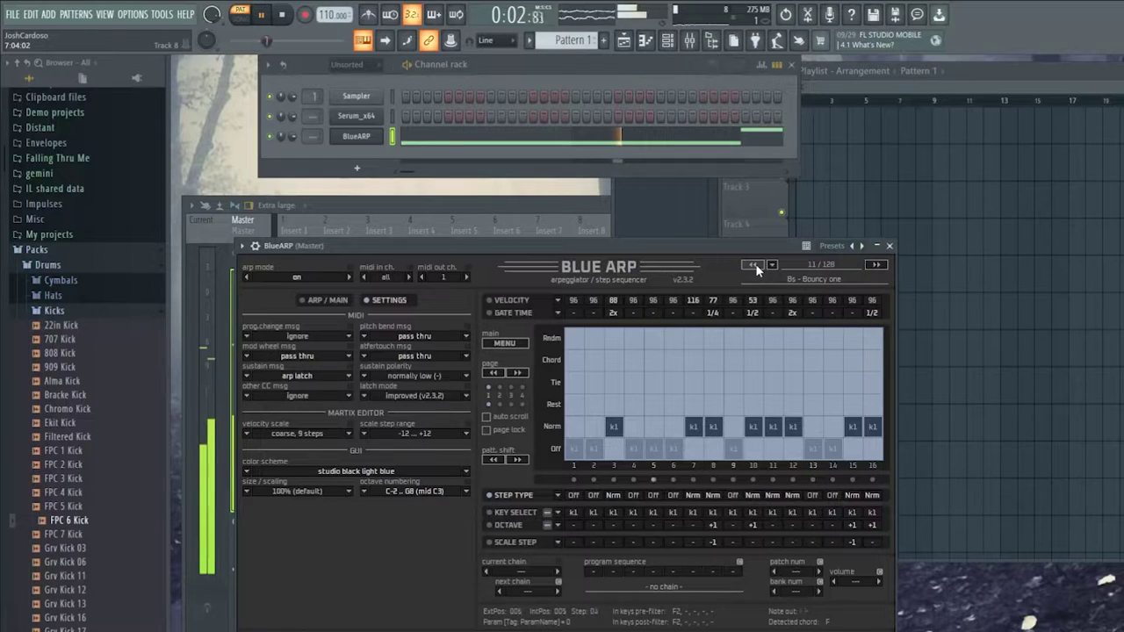
{"action": "left_click", "coordinate": [754, 265]}
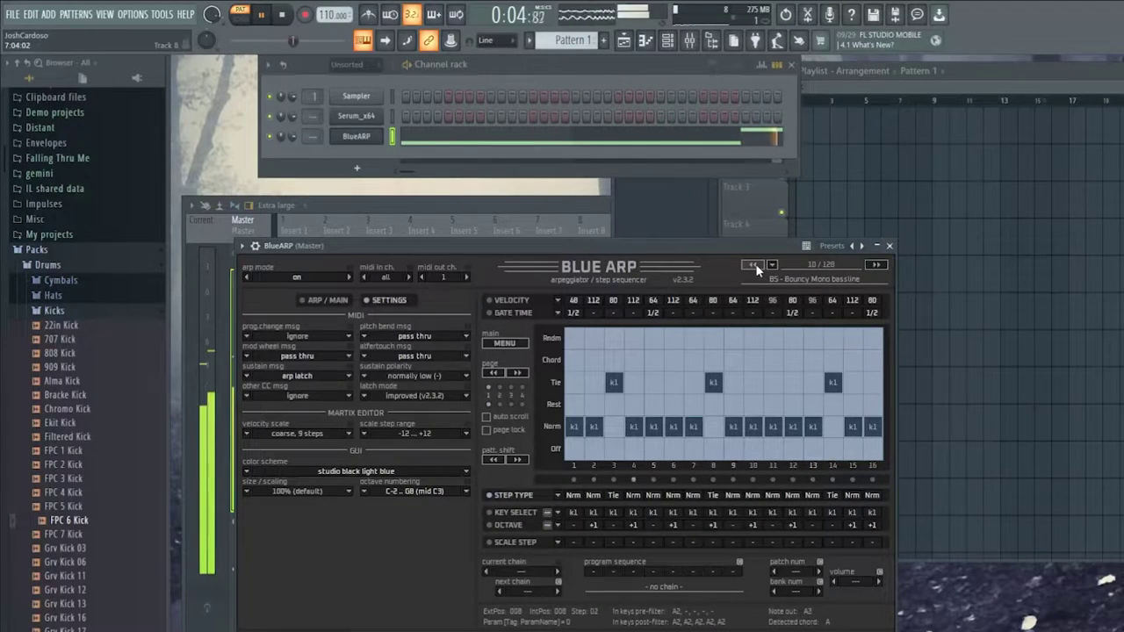
{"action": "left_click", "coordinate": [754, 265]}
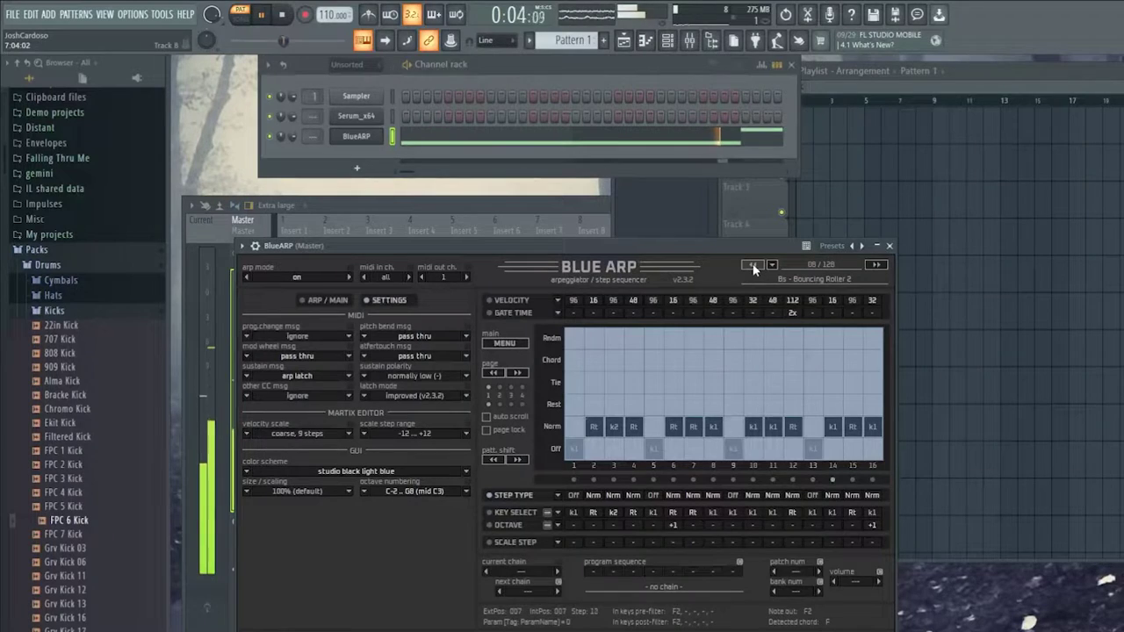
{"action": "left_click", "coordinate": [752, 266]}
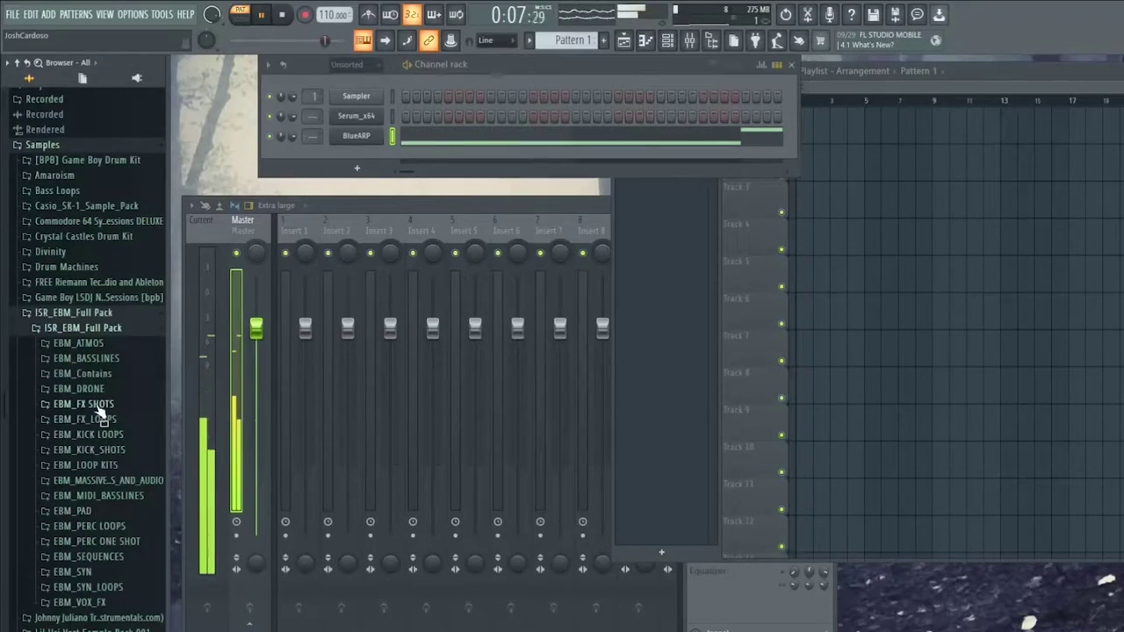
Audition kicks in the EBM_KICK_SHOTS sample folder and load EBM_KICK_126_F_22 into the Sampler channel
{"action": "left_click", "coordinate": [103, 433]}
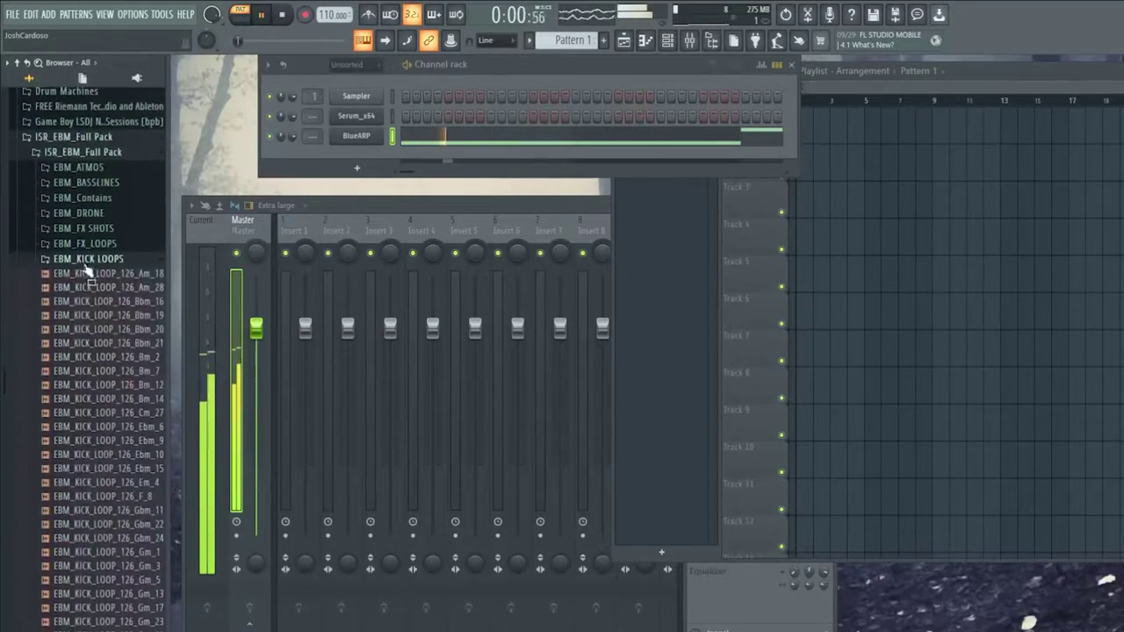
{"action": "left_click", "coordinate": [103, 260]}
{"action": "left_click", "coordinate": [105, 273]}
{"action": "left_click", "coordinate": [96, 314]}
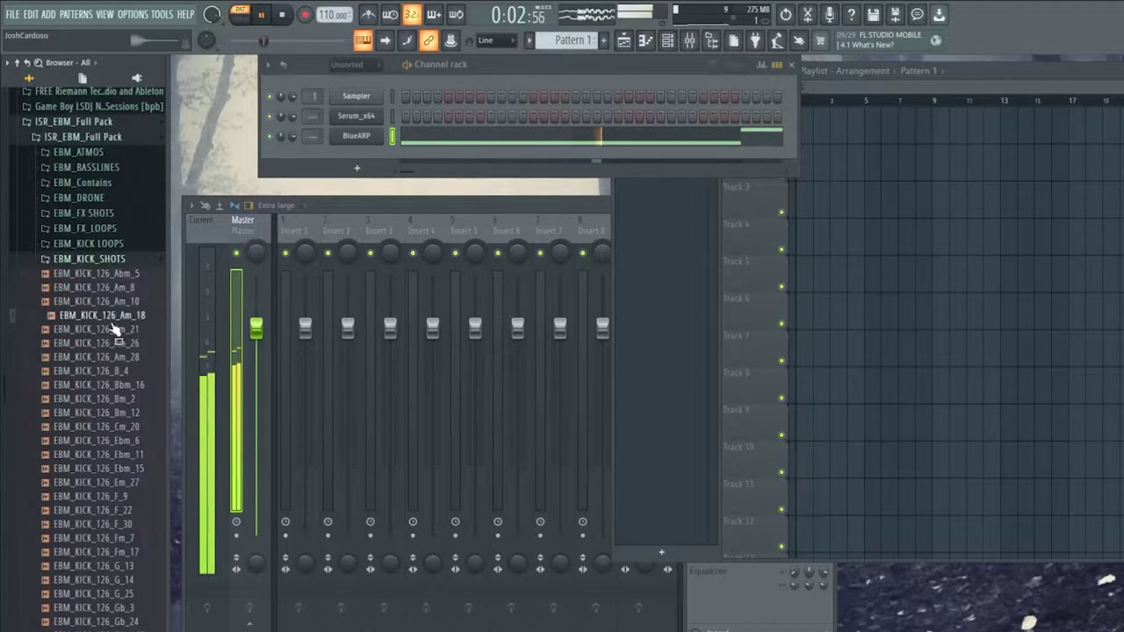
{"action": "left_click", "coordinate": [97, 496]}
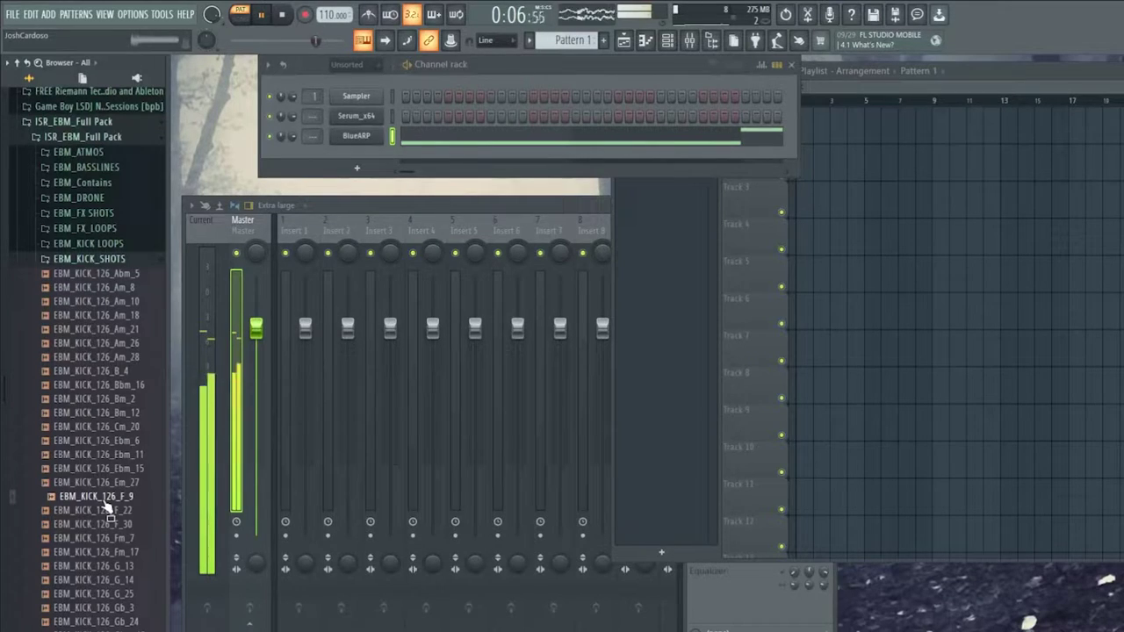
{"action": "left_click", "coordinate": [106, 510]}
{"action": "left_click", "coordinate": [123, 524]}
{"action": "left_click", "coordinate": [115, 540]}
{"action": "left_click", "coordinate": [119, 512]}
{"action": "left_click_drag", "start_coordinate": [119, 512], "coordinate": [356, 96]}
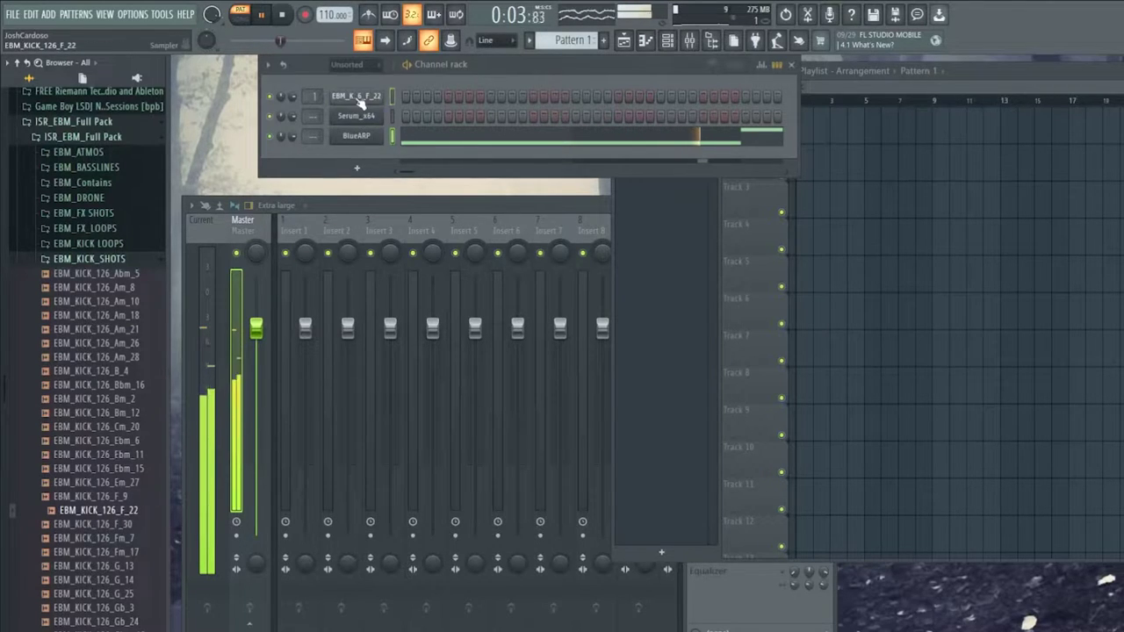
Fill every fourth step of the EBM_KICK_126_F_22 channel and lower the channel's volume
{"action": "key", "text": "ctrl+v"}
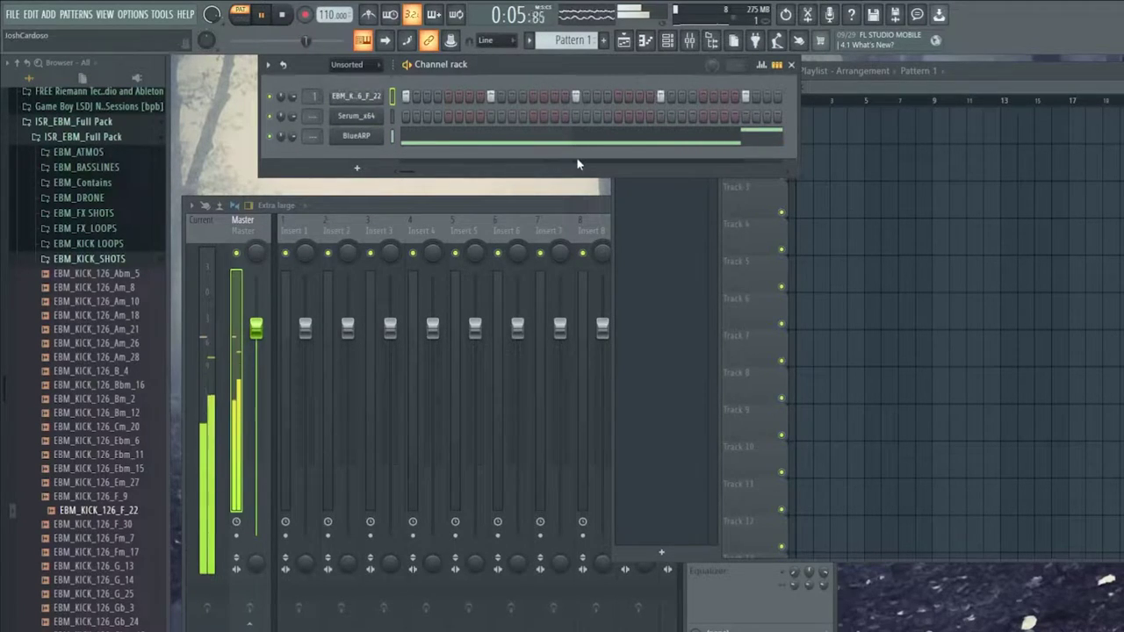
{"action": "right_click", "coordinate": [344, 100]}
{"action": "left_click", "coordinate": [527, 159]}
{"action": "left_click_drag", "start_coordinate": [292, 97], "coordinate": [292, 124]}
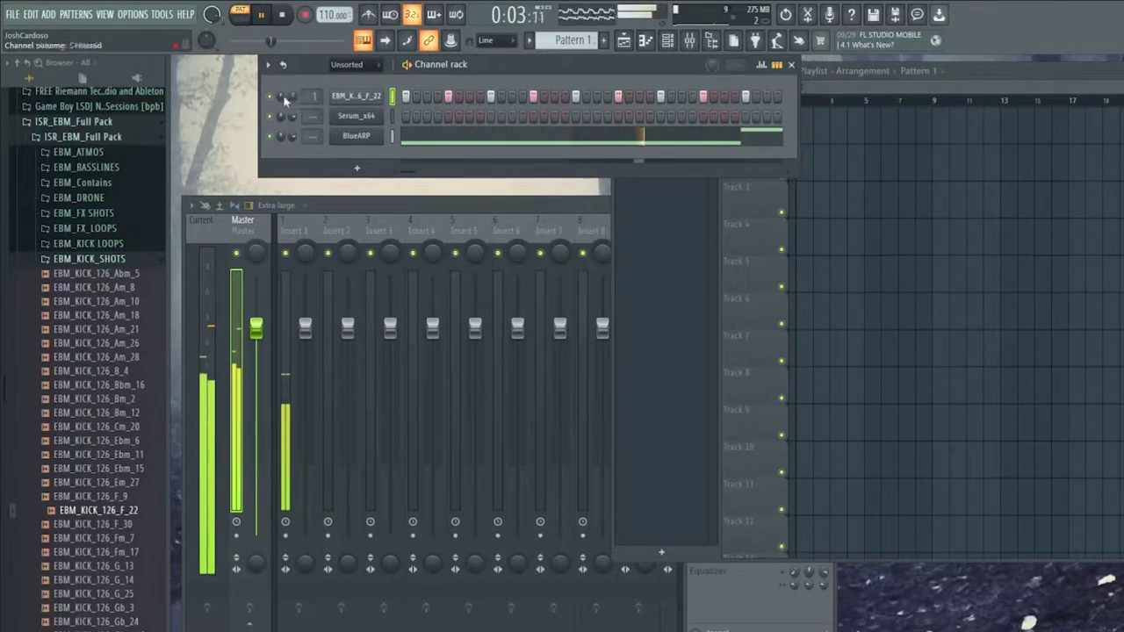
Audition kicks in the SM White Label industrial techno pack's drum hits and replace the kick channel's sample with rit_kick_change
{"action": "left_click", "coordinate": [111, 259]}
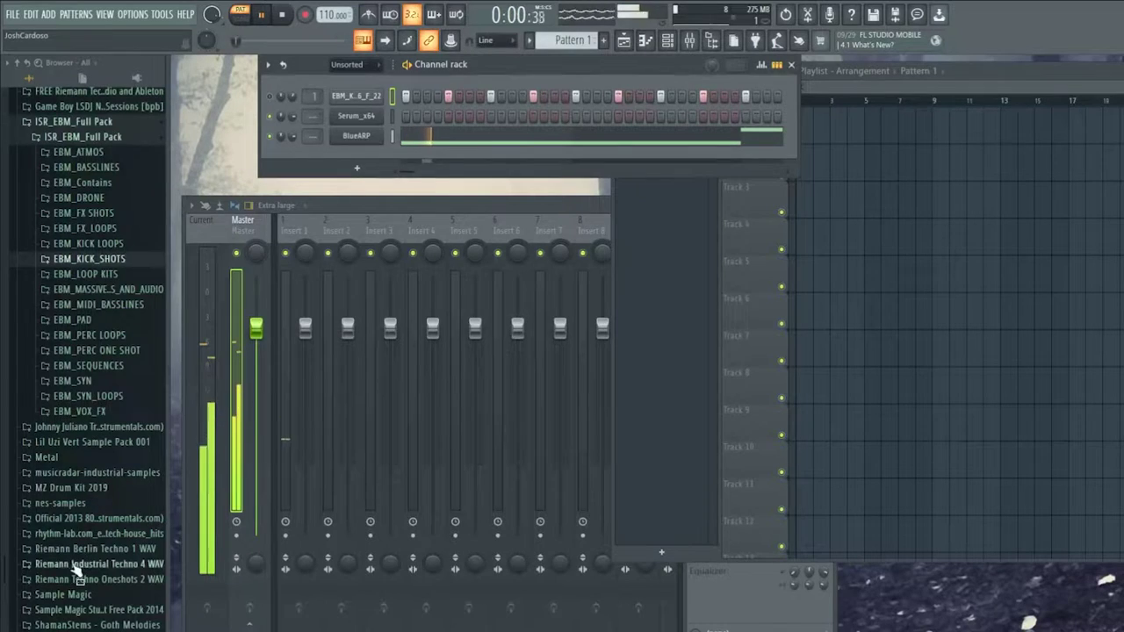
{"action": "scroll", "coordinate": [77, 571], "scroll_direction": "down", "scroll_amount": 2}
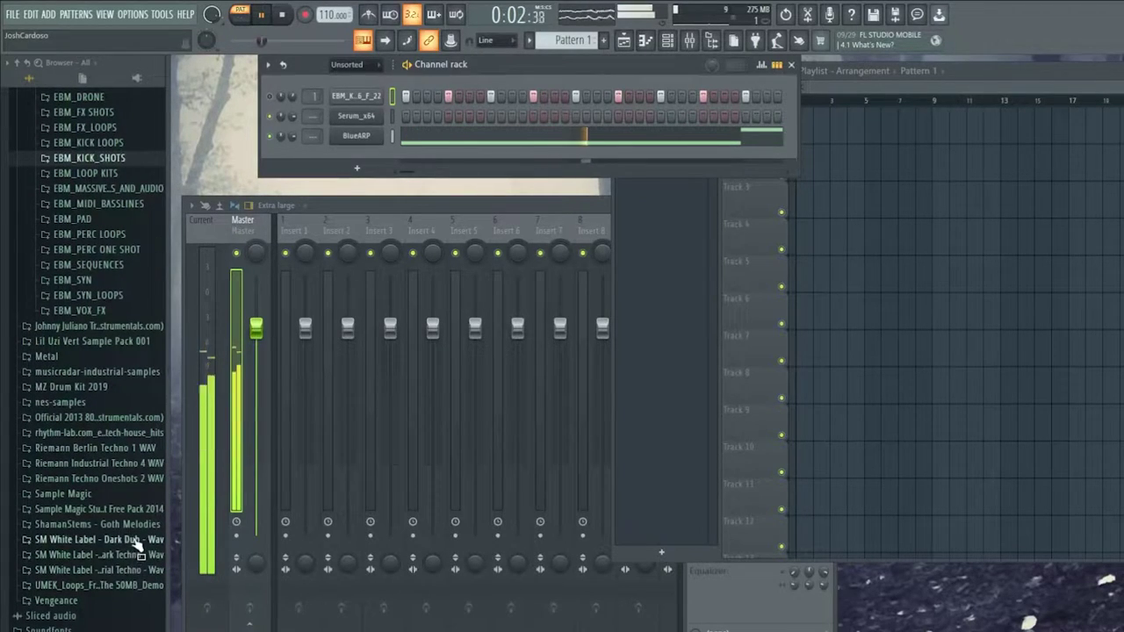
{"action": "left_click", "coordinate": [118, 572]}
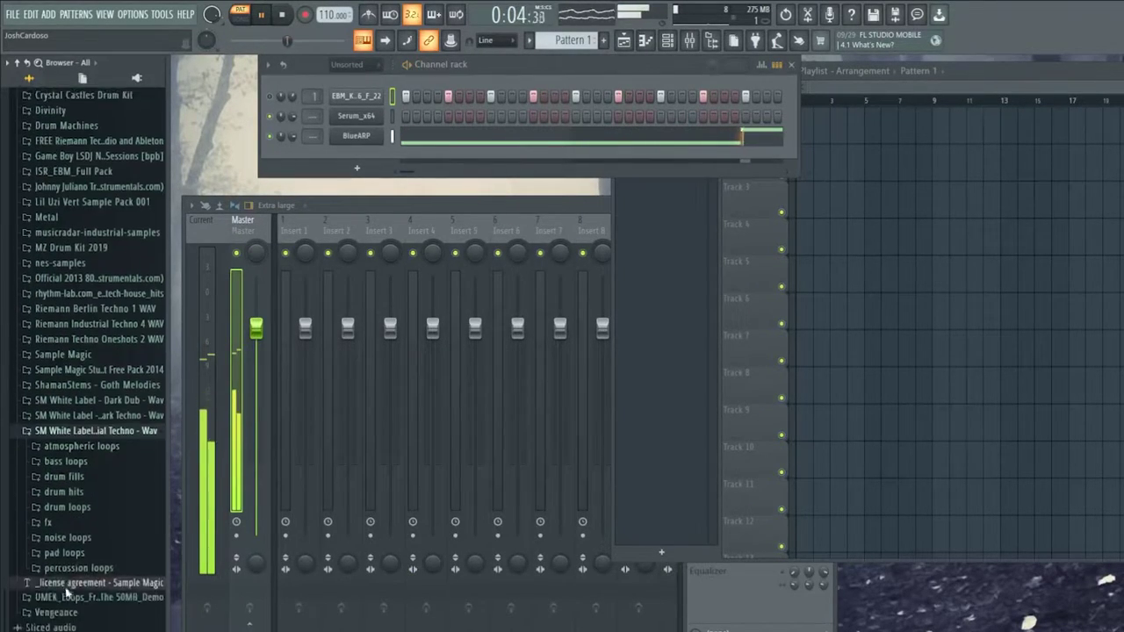
{"action": "left_click", "coordinate": [65, 480]}
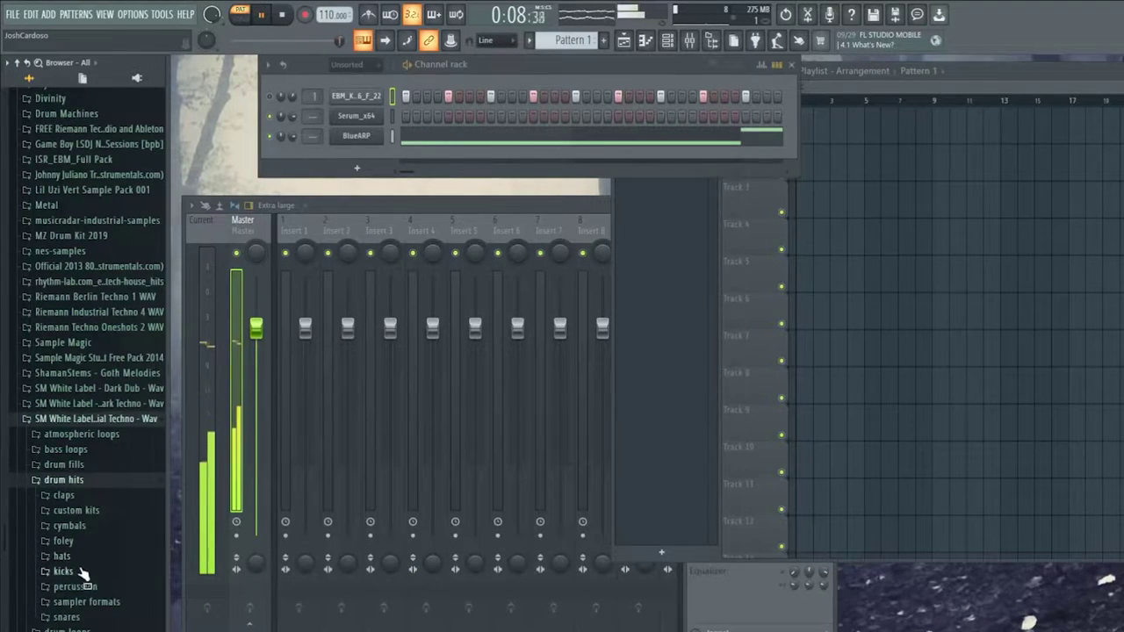
{"action": "left_click", "coordinate": [82, 573]}
{"action": "left_click", "coordinate": [93, 519]}
{"action": "left_click", "coordinate": [96, 492]}
{"action": "left_click", "coordinate": [107, 535]}
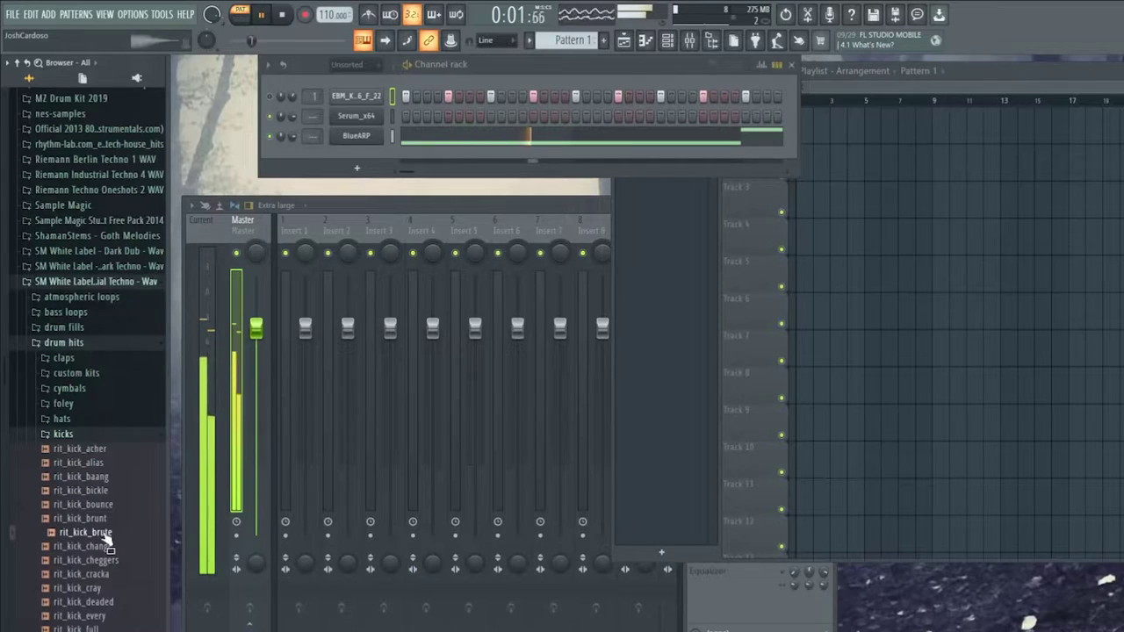
{"action": "left_click_drag", "start_coordinate": [98, 546], "coordinate": [292, 87]}
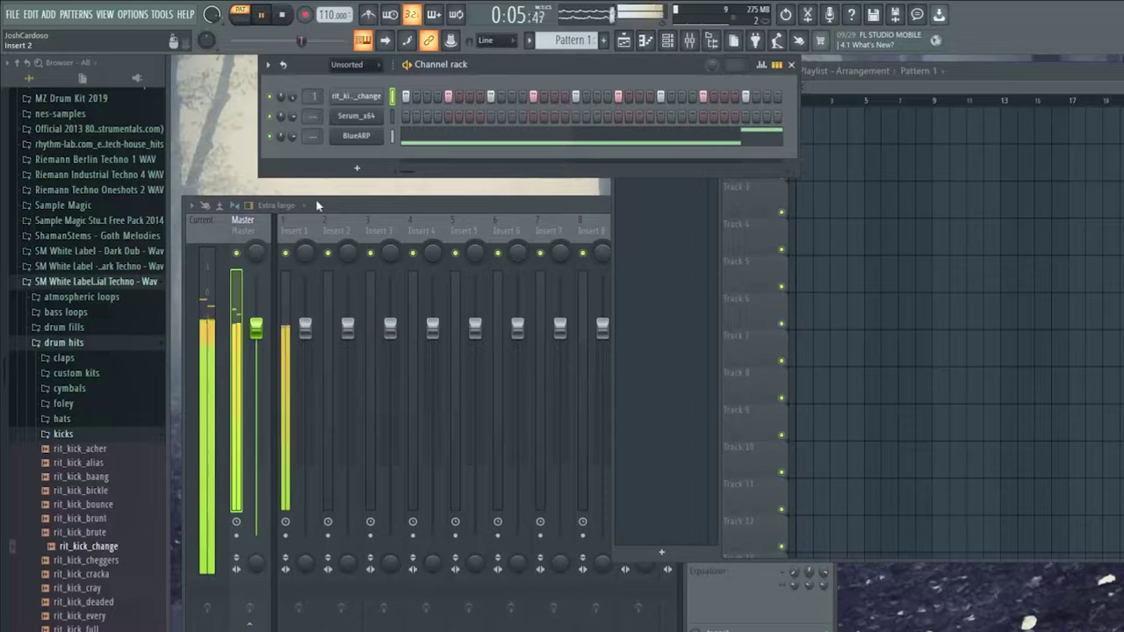
Open the Serum bass instrument's sound editor and audition presets around BASS - Hocico, from BASS - harmonics sbz to BASS - hold
{"action": "left_click", "coordinate": [364, 118]}
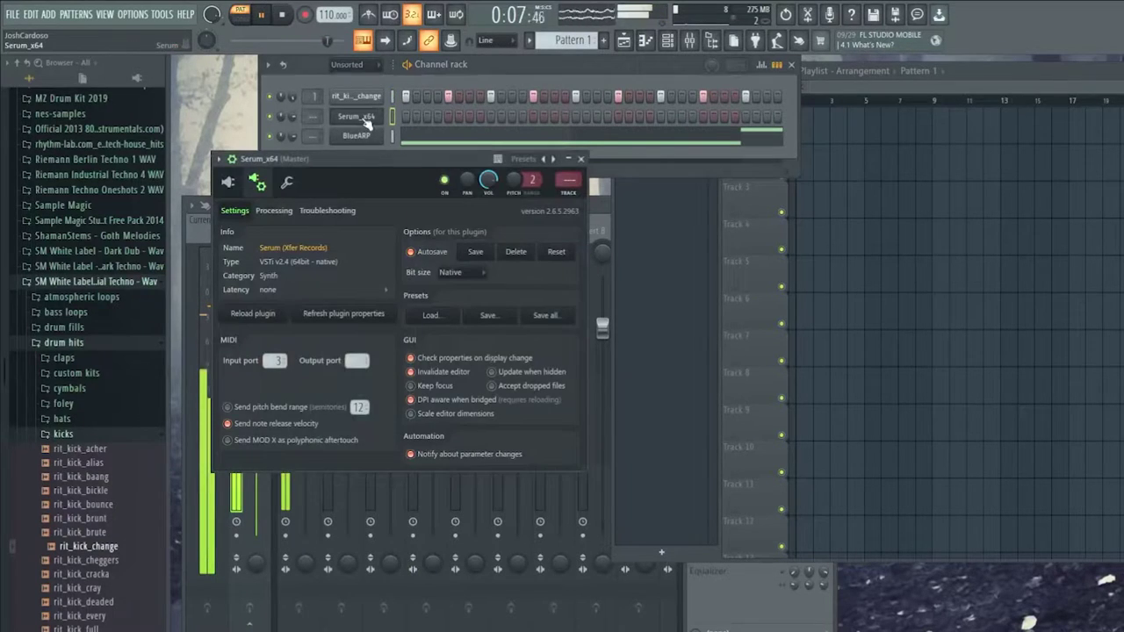
{"action": "left_click", "coordinate": [228, 183]}
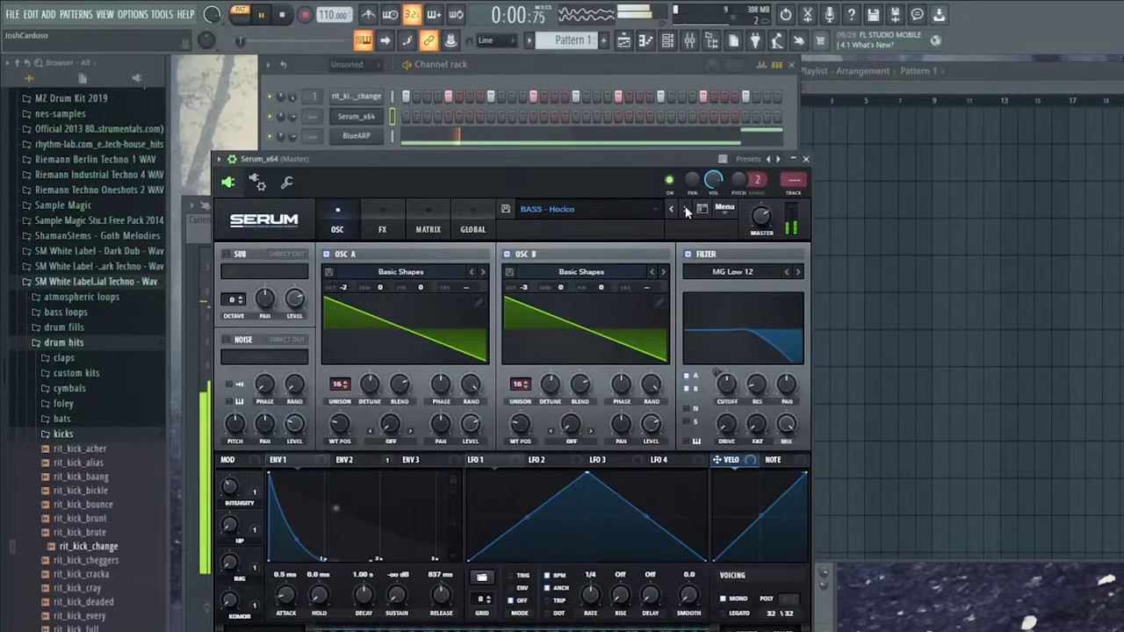
{"action": "left_click", "coordinate": [687, 209]}
{"action": "left_click", "coordinate": [671, 210]}
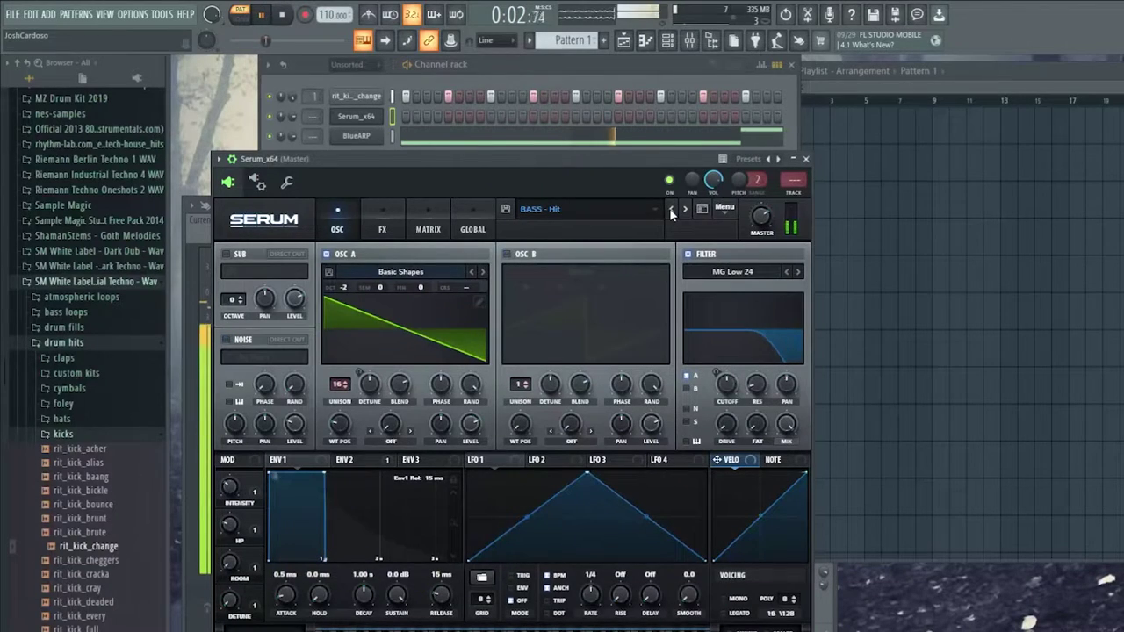
{"action": "left_click", "coordinate": [684, 210]}
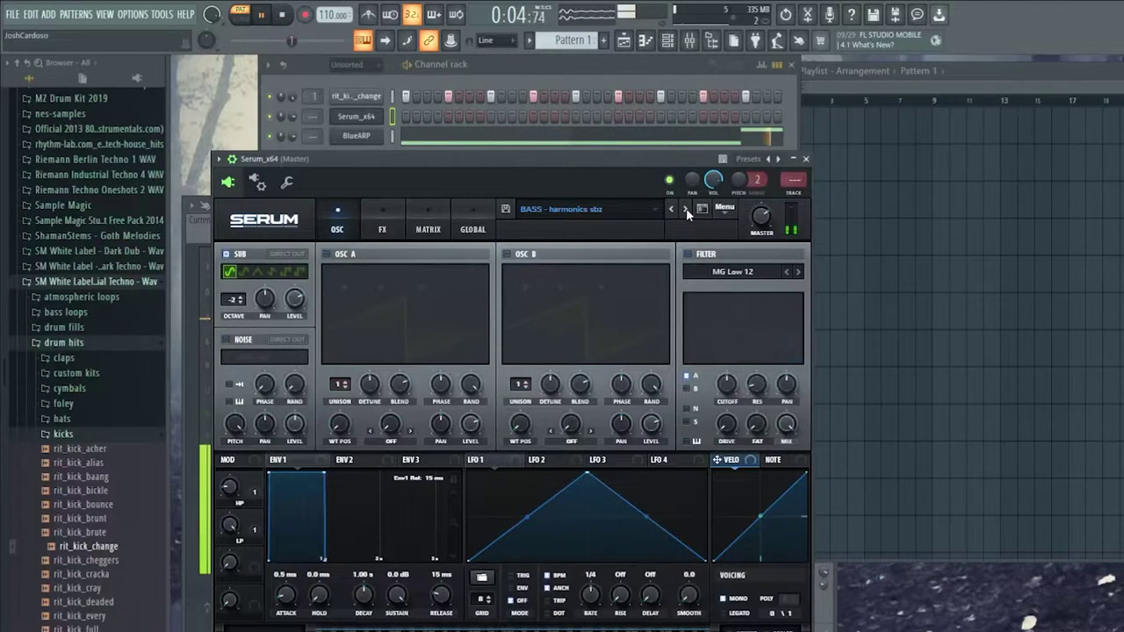
{"action": "left_click", "coordinate": [686, 210]}
{"action": "left_click", "coordinate": [686, 210]}
{"action": "left_click", "coordinate": [686, 210]}
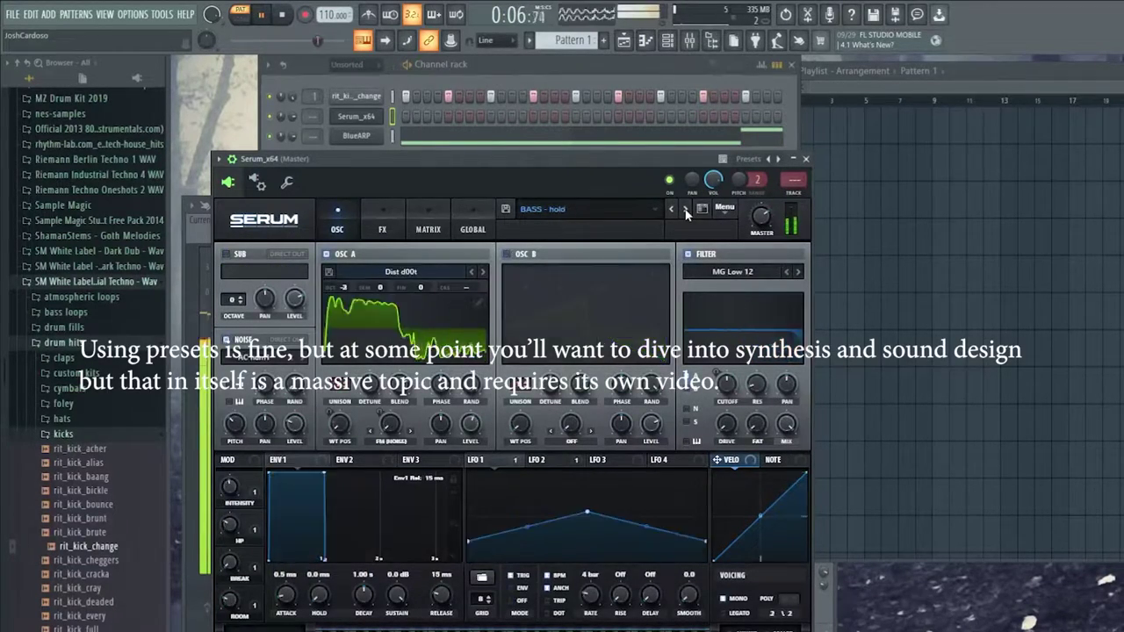
Audition further Serum bass presets, including BASS - Morphing and BASS - Sub, and settle on BASS - Like Tears 1
{"action": "left_click", "coordinate": [687, 209]}
{"action": "left_click", "coordinate": [686, 210]}
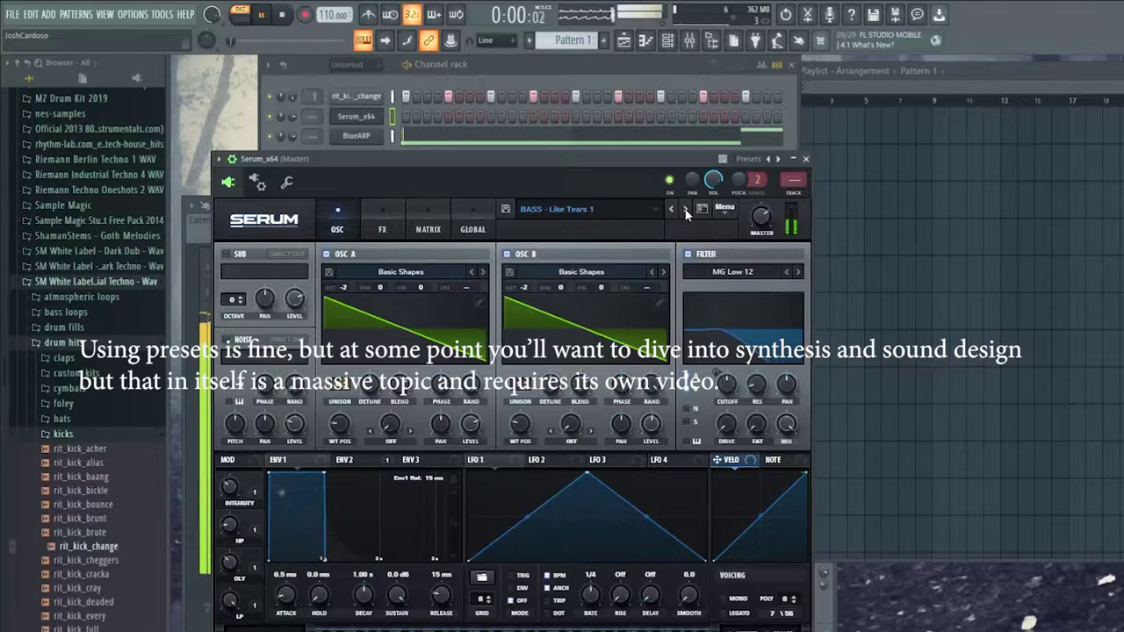
{"action": "left_click", "coordinate": [686, 209]}
{"action": "left_click", "coordinate": [686, 210]}
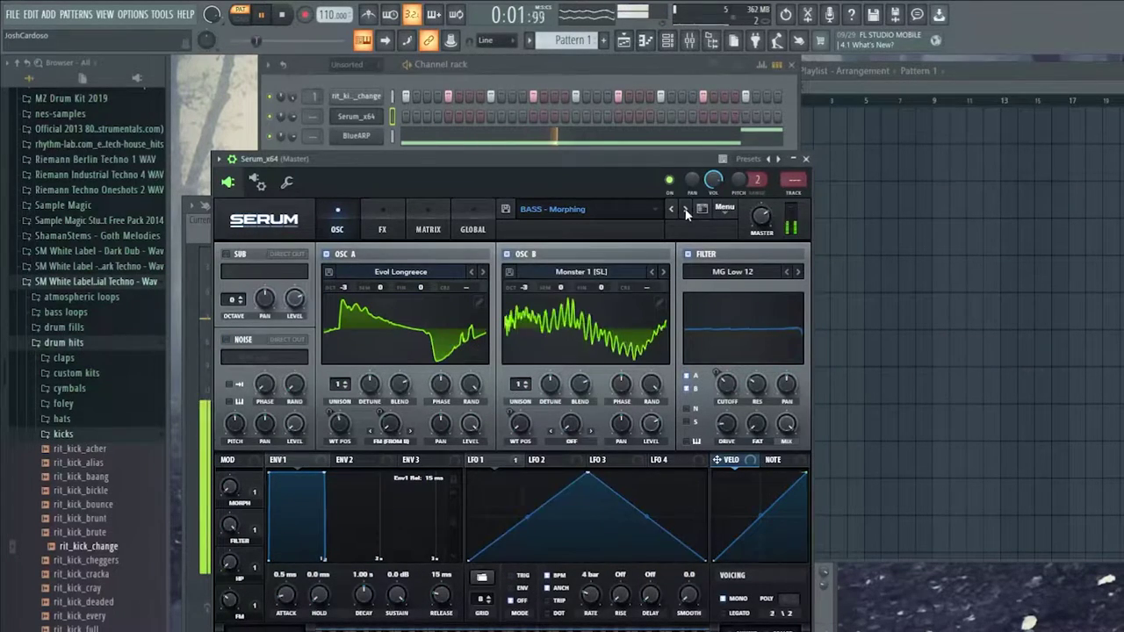
{"action": "left_click", "coordinate": [686, 210]}
{"action": "left_click", "coordinate": [687, 210]}
{"action": "left_click", "coordinate": [687, 210]}
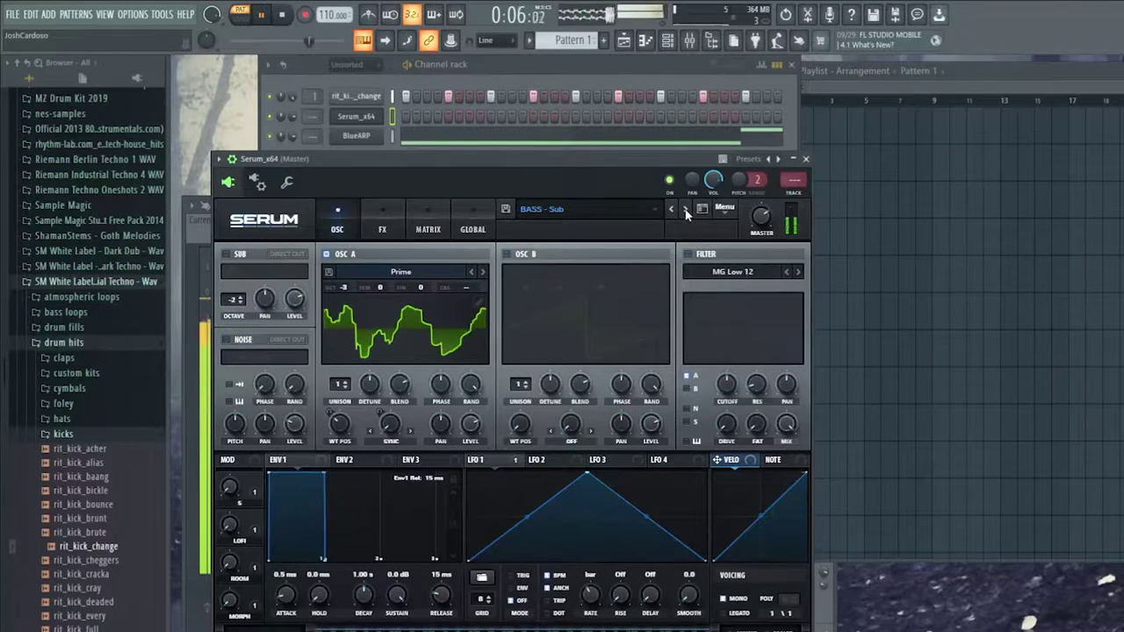
{"action": "left_click", "coordinate": [686, 210]}
{"action": "left_click", "coordinate": [686, 210]}
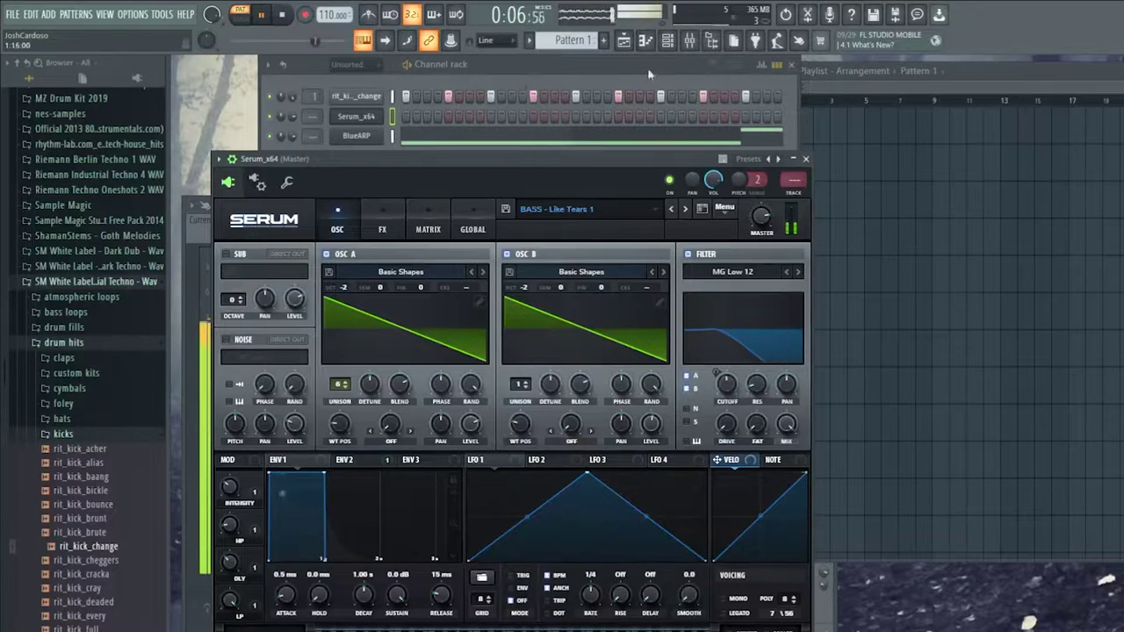
{"action": "left_click", "coordinate": [806, 159]}
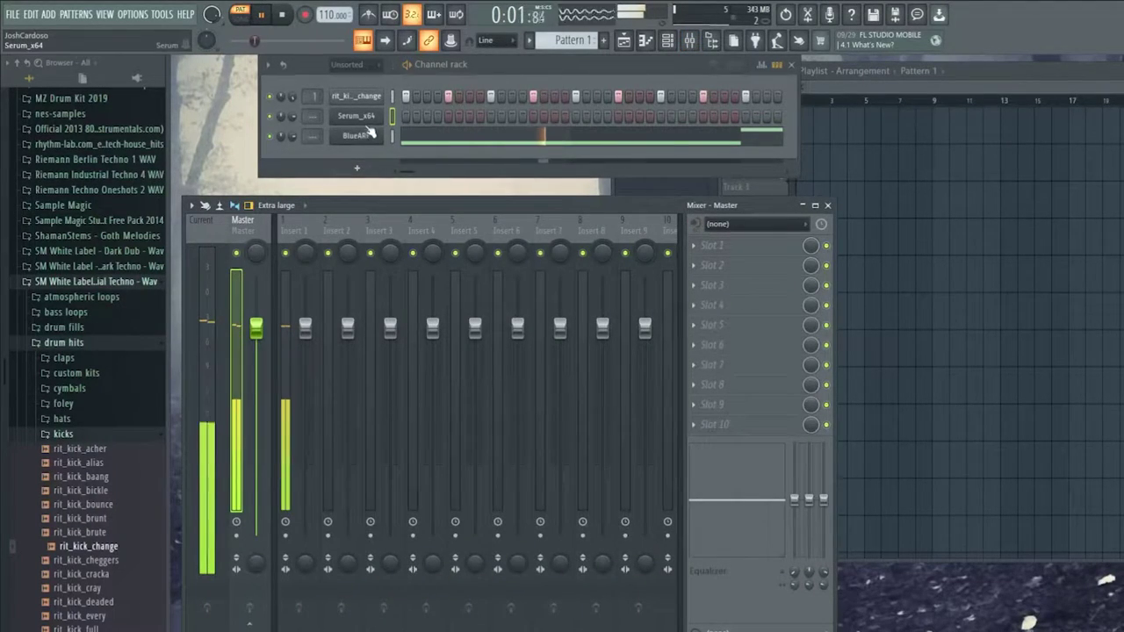
{"action": "key", "text": "F7"}
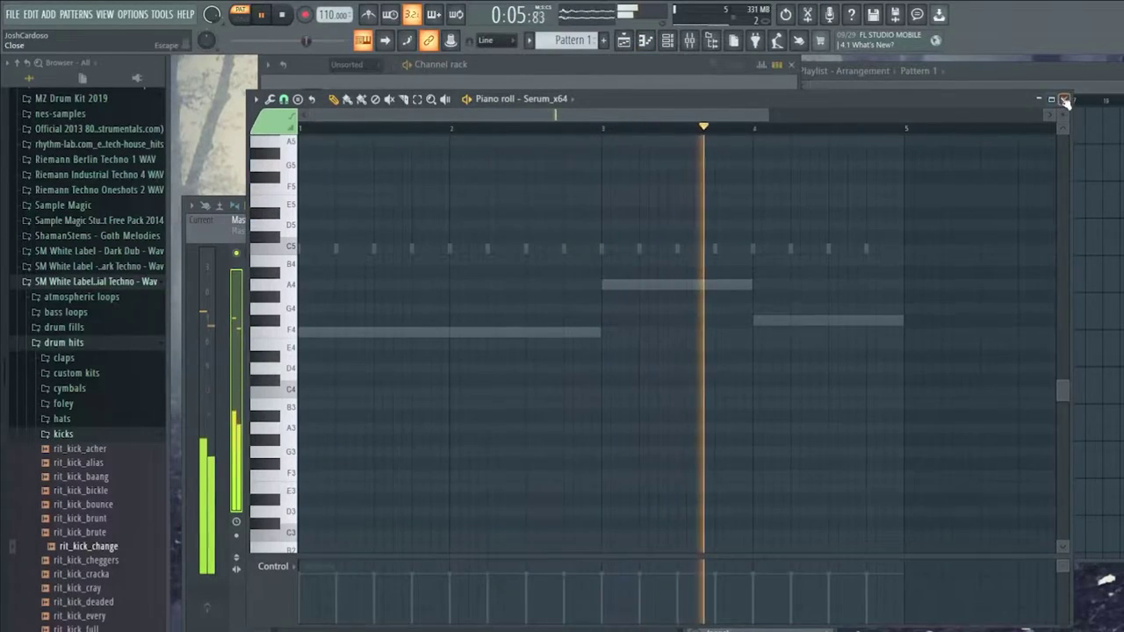
{"action": "key", "text": "F7"}
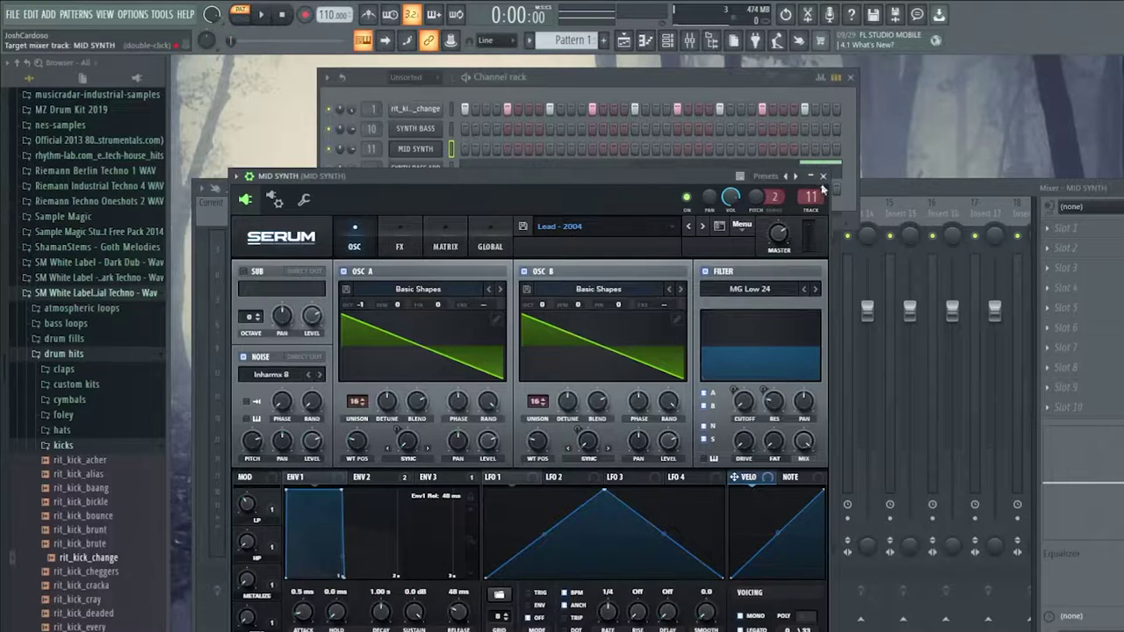
Close the MID SYNTH instrument, play the pattern, and draw a four-bar F4 note for MID SYNTH ARP in Pattern 1
{"action": "left_click", "coordinate": [821, 176]}
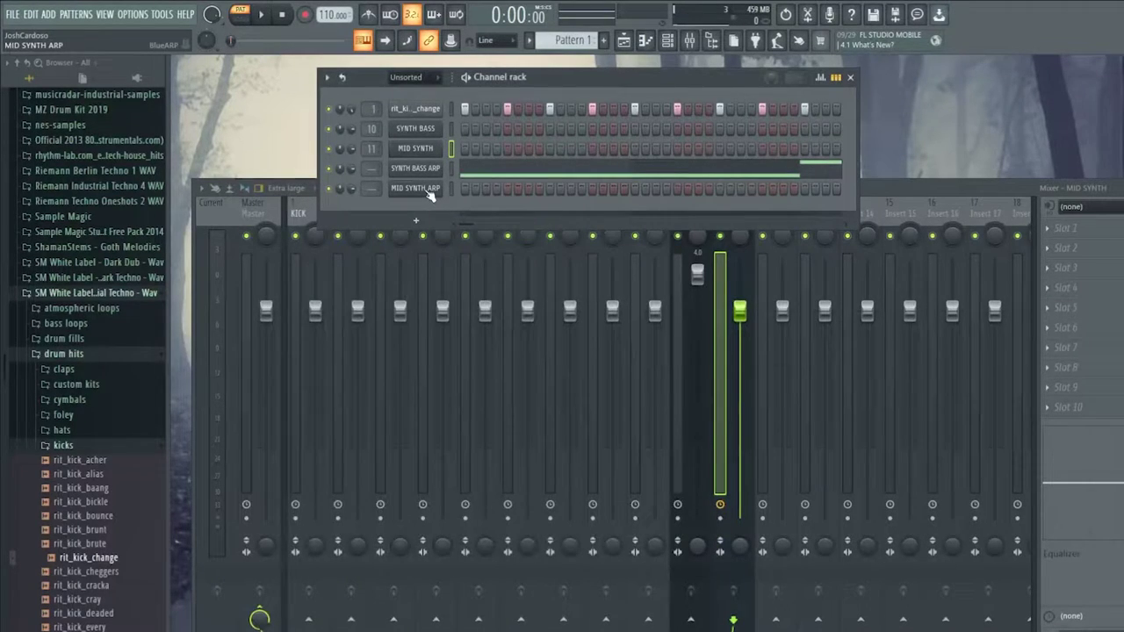
{"action": "key", "text": "space"}
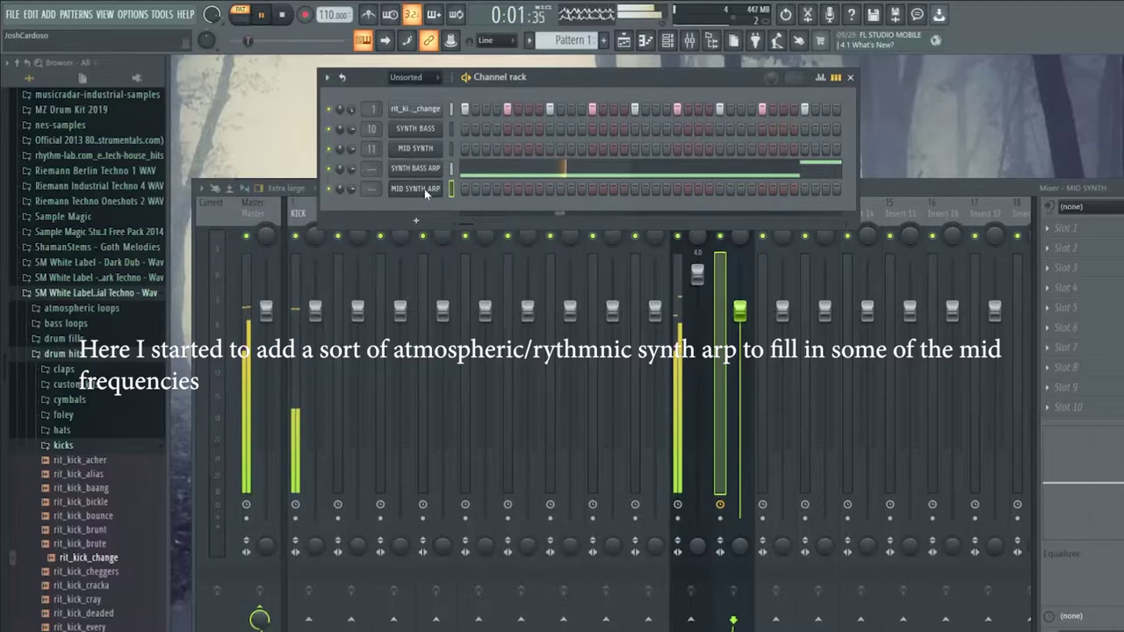
{"action": "key", "text": "F7"}
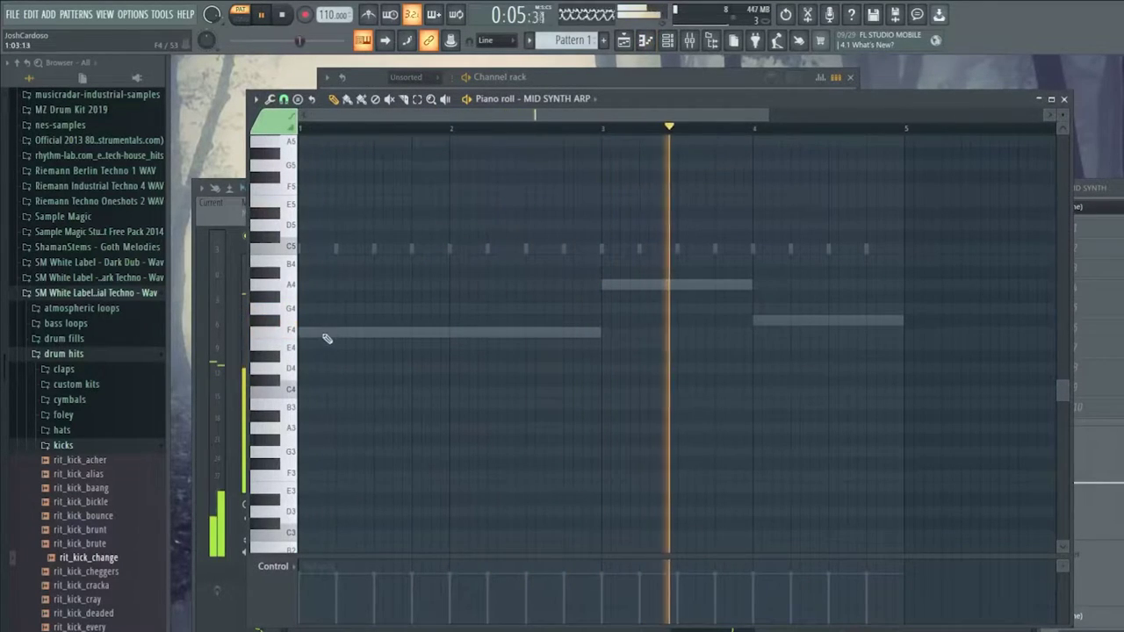
{"action": "left_click", "coordinate": [326, 339]}
{"action": "left_click_drag", "start_coordinate": [449, 335], "coordinate": [776, 346]}
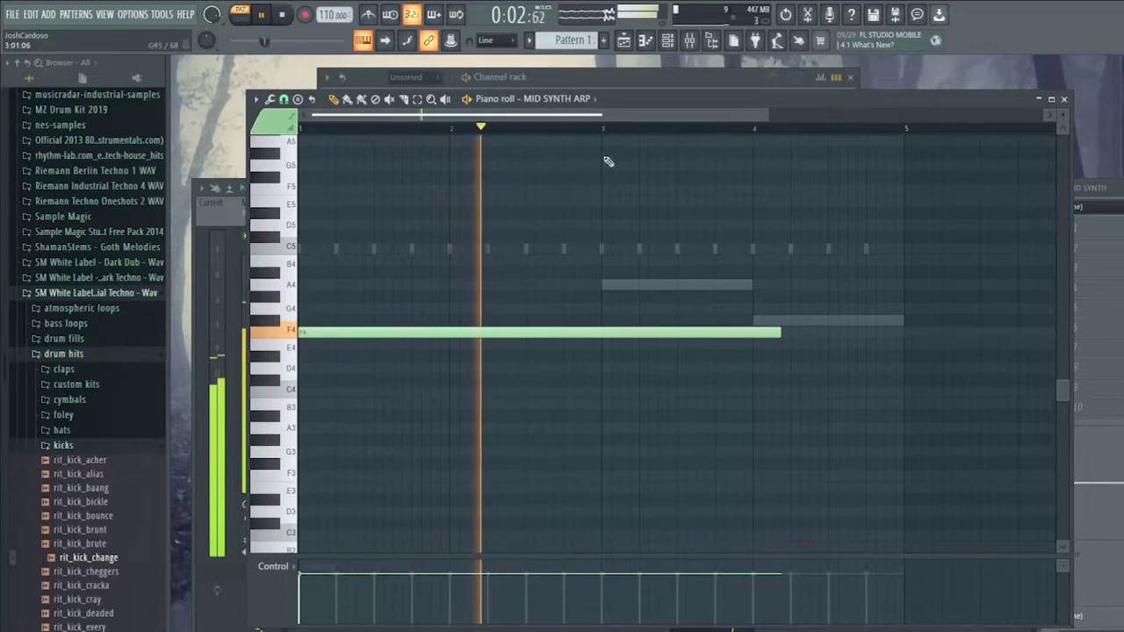
{"action": "left_click_drag", "start_coordinate": [781, 339], "coordinate": [903, 340]}
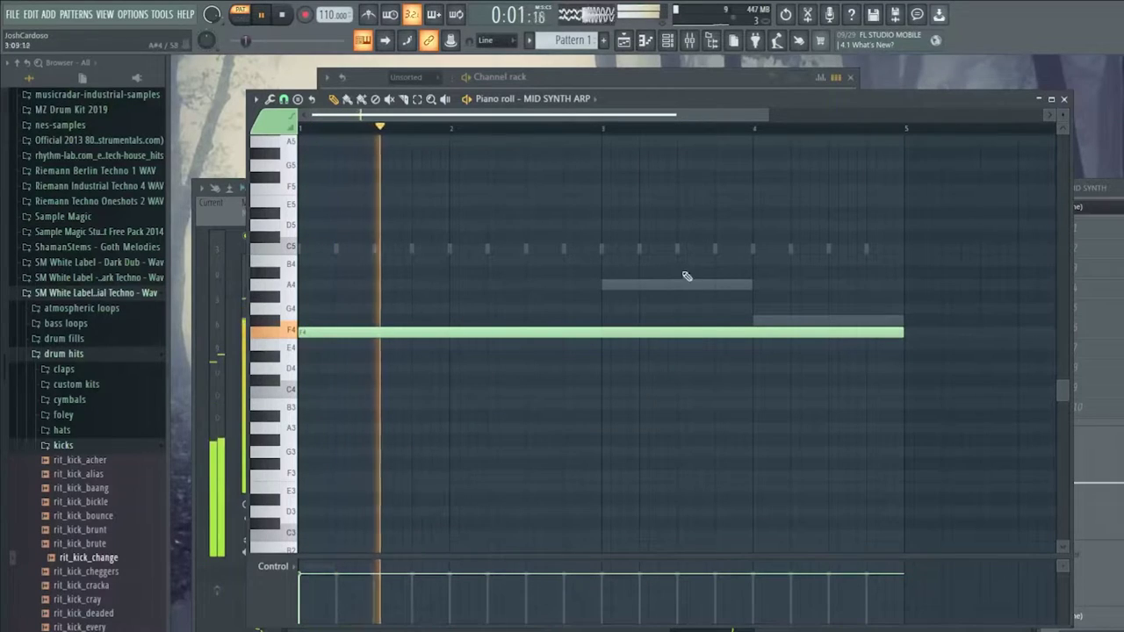
Cut the F4 note out of the MID SYNTH ARP channel in Pattern 1
{"action": "scroll", "coordinate": [834, 263], "scroll_direction": "down", "scroll_amount": 2}
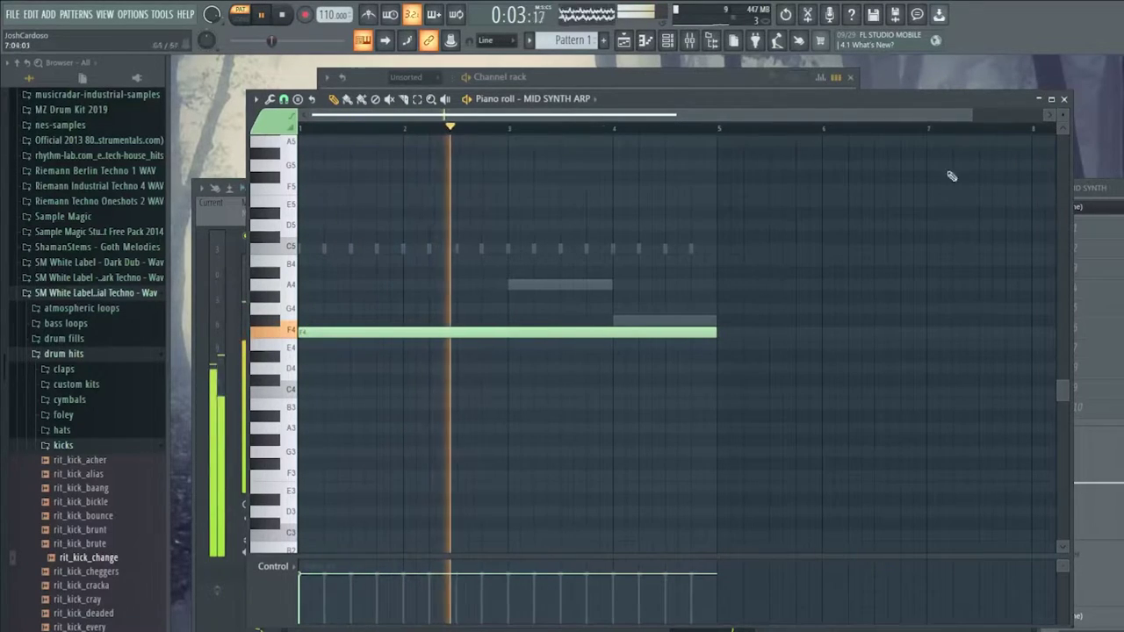
{"action": "key", "text": "F7"}
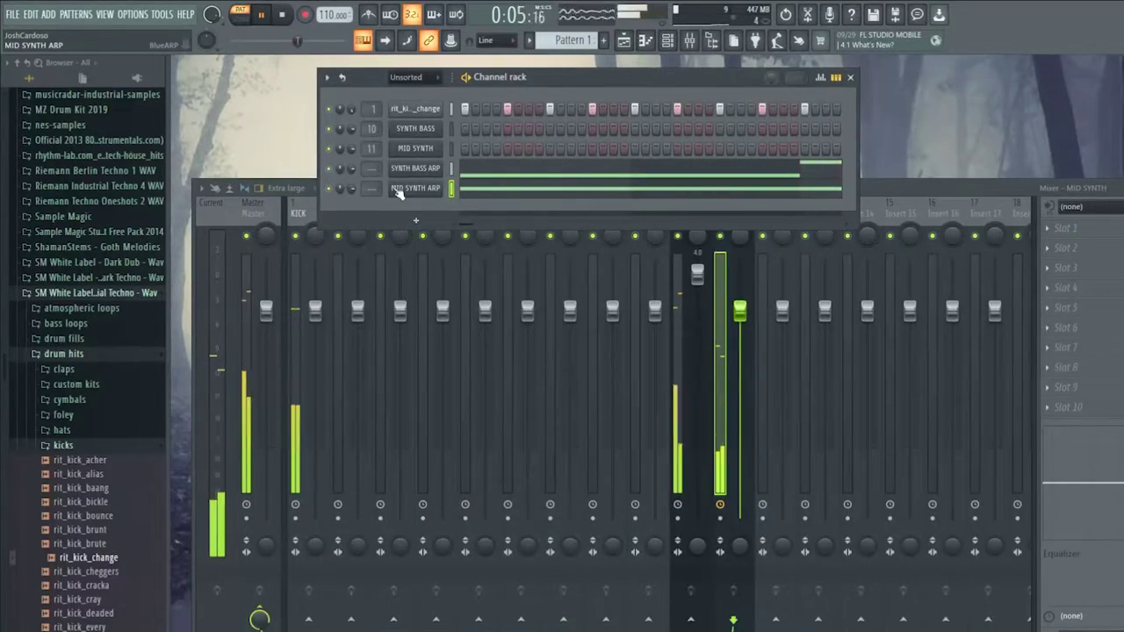
{"action": "left_click", "coordinate": [494, 188]}
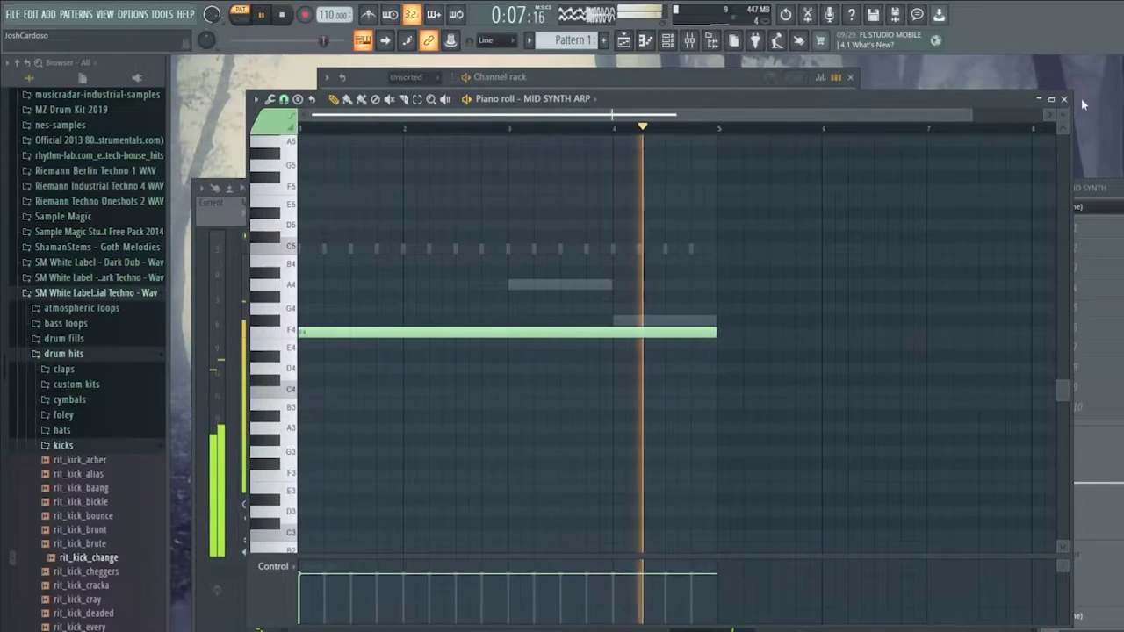
{"action": "key", "text": "F7"}
{"action": "key", "text": "ctrl+x"}
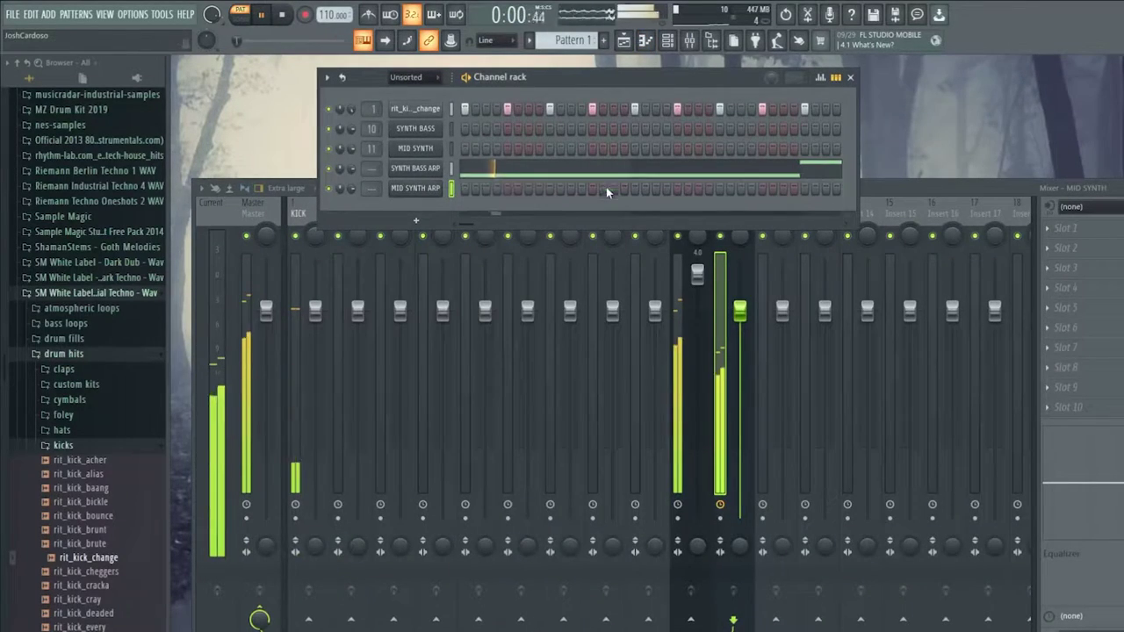
Switch to song mode and place Pattern 1 four times back to back on Track 1, filling the first 16 bars
{"action": "key", "text": "F5"}
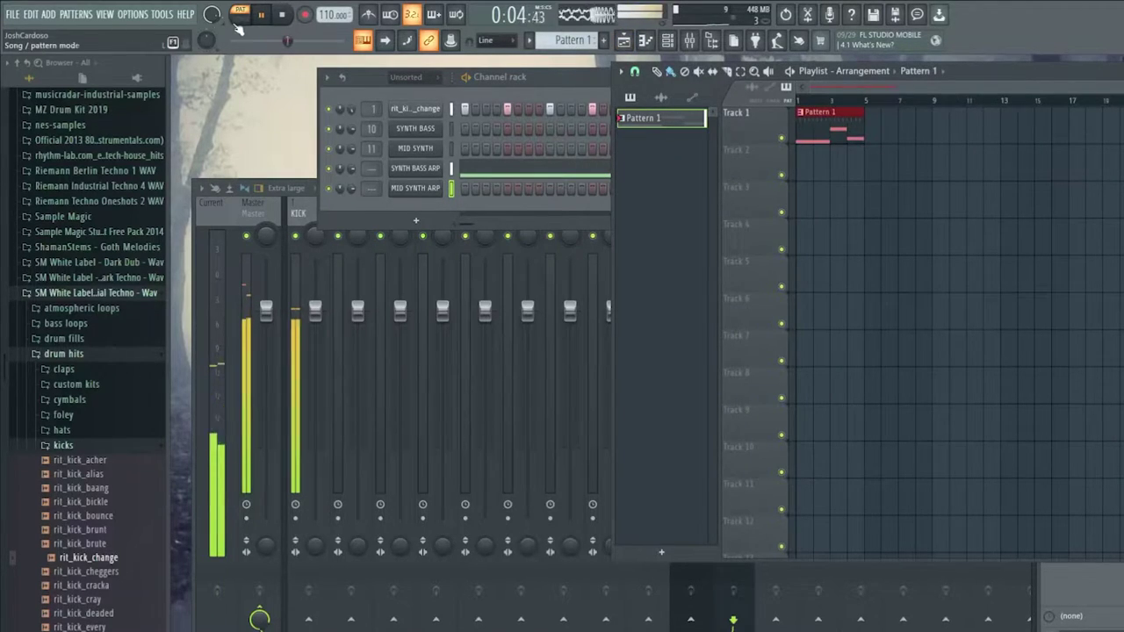
{"action": "key", "text": "F4"}
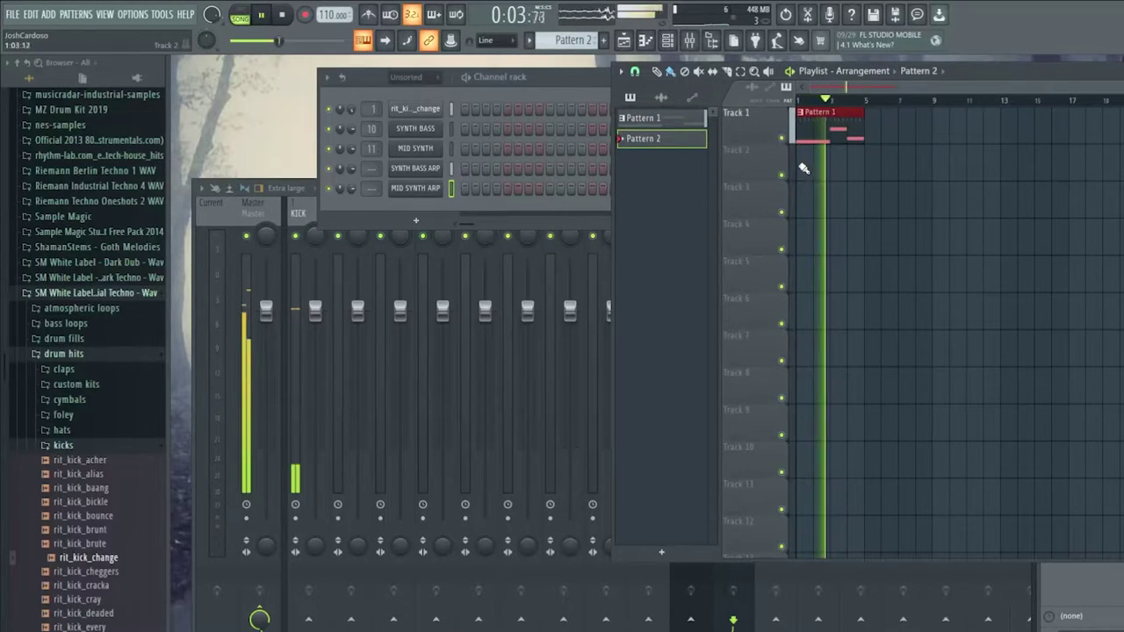
{"action": "left_click", "coordinate": [840, 137]}
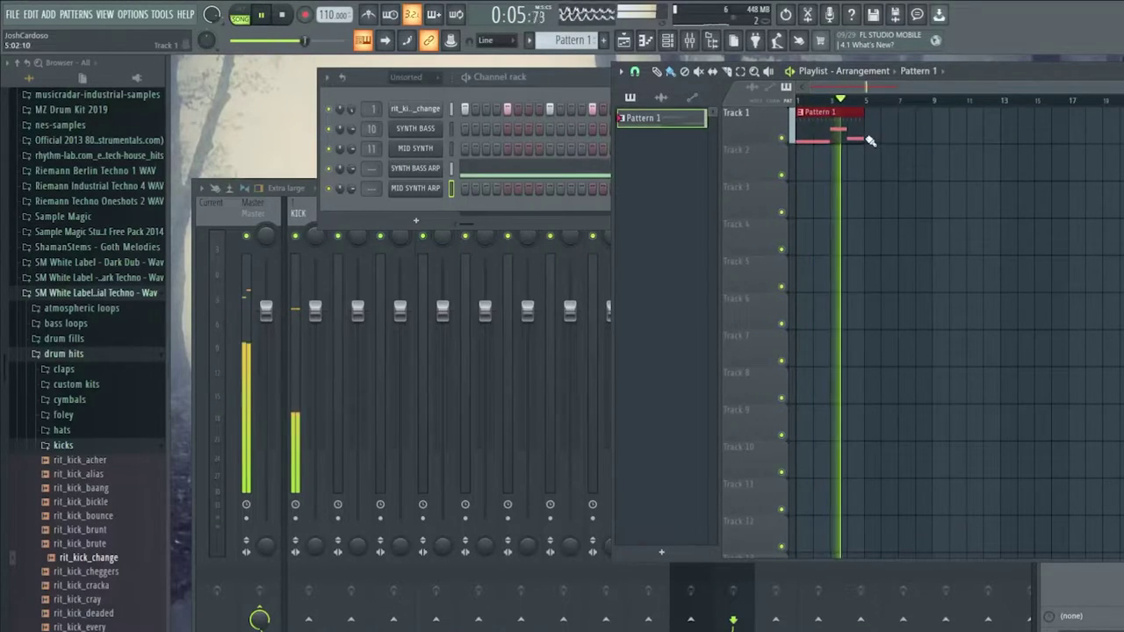
{"action": "left_click", "coordinate": [869, 139]}
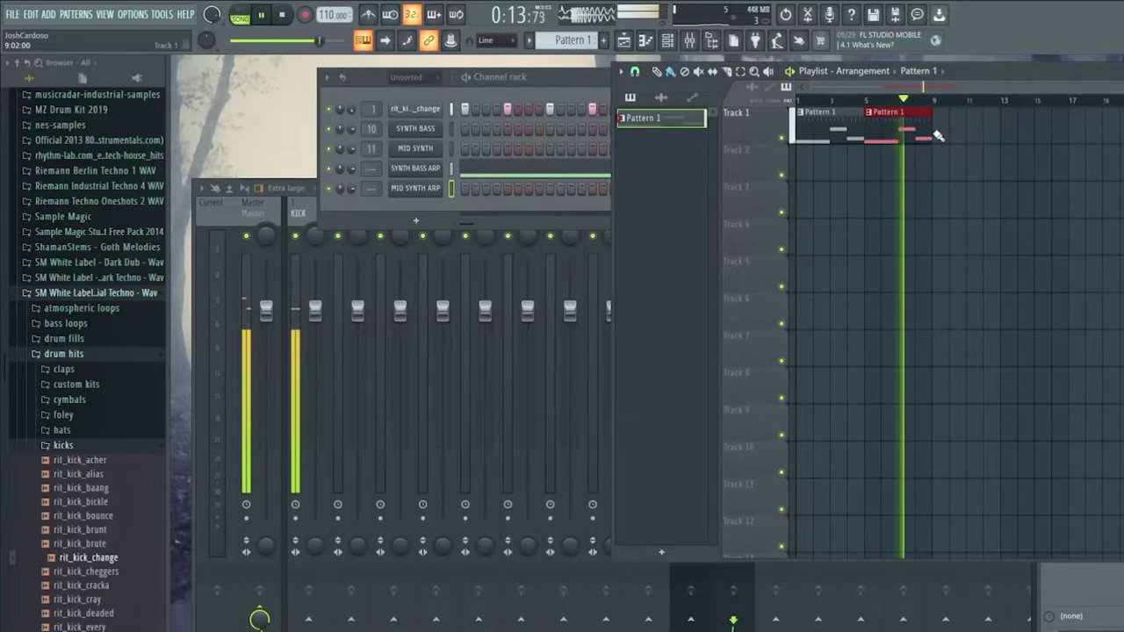
{"action": "left_click_drag", "start_coordinate": [938, 135], "coordinate": [1003, 141]}
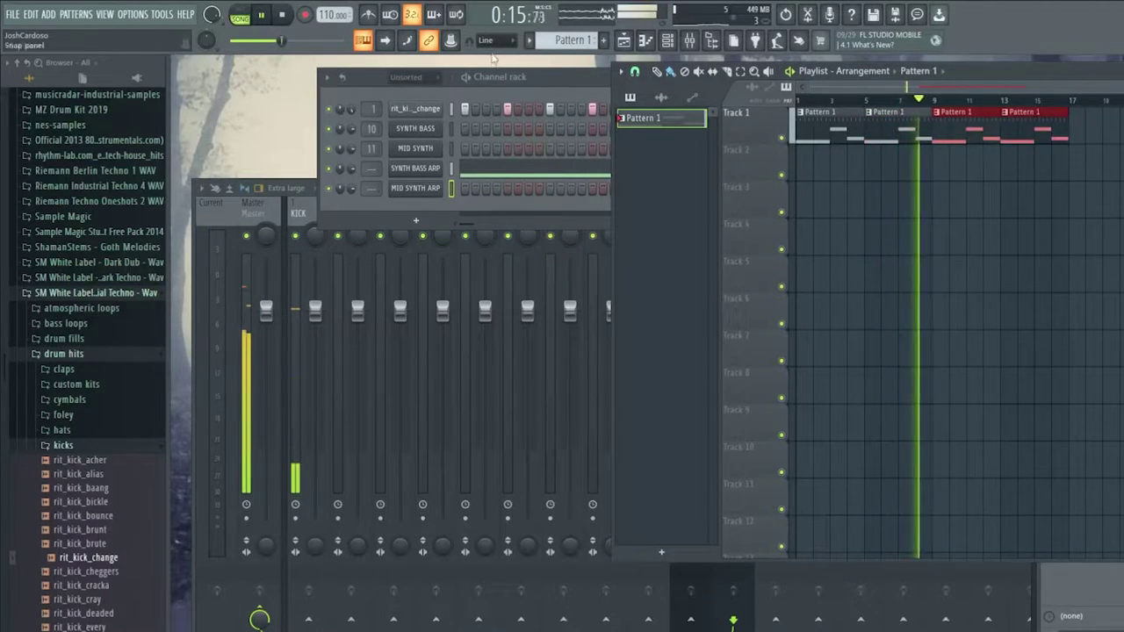
Place Pattern 2 at the start of Track 2 and add a four-bar F4 note to its MID SYNTH ARP channel
{"action": "scroll", "coordinate": [575, 40], "scroll_direction": "down", "scroll_amount": 1}
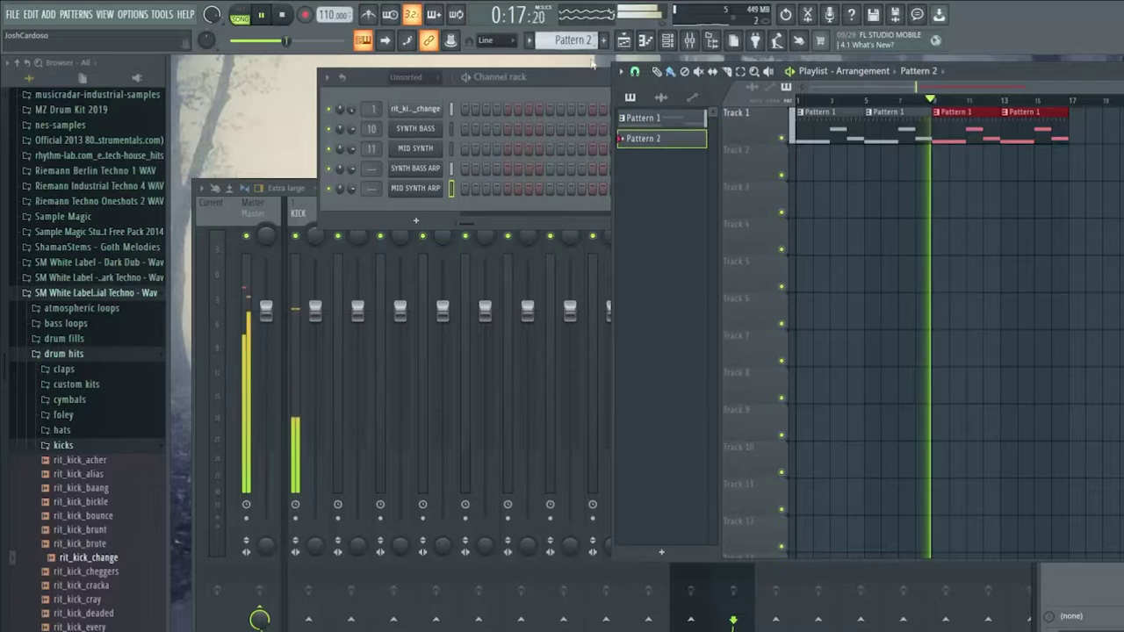
{"action": "left_click", "coordinate": [801, 149]}
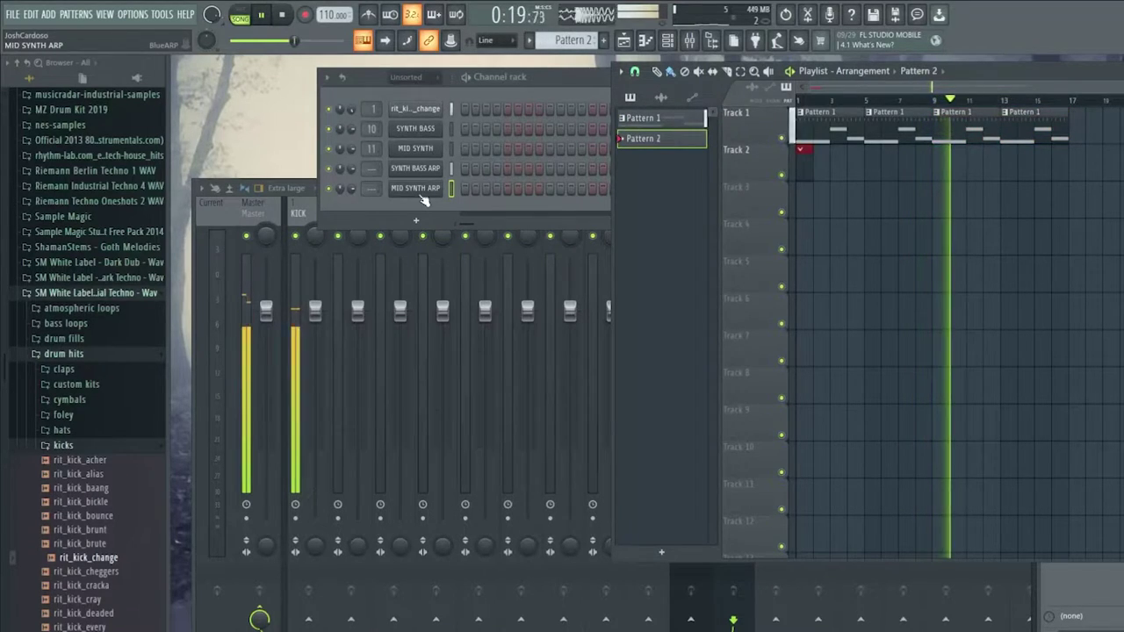
{"action": "left_click", "coordinate": [457, 189]}
{"action": "key", "text": "F7"}
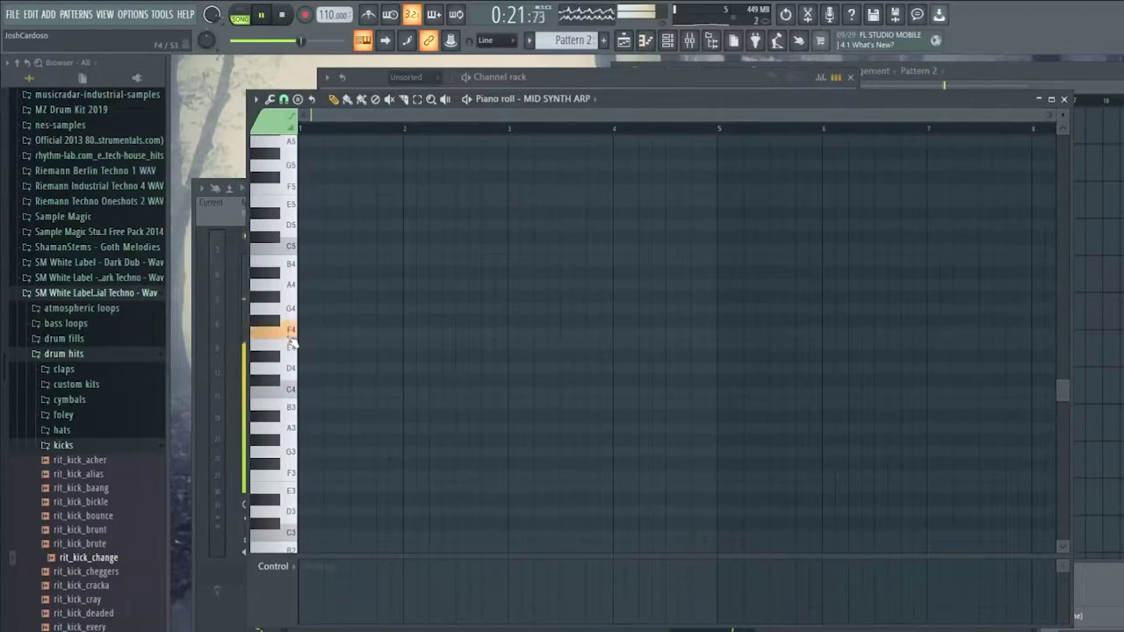
{"action": "left_click", "coordinate": [321, 332]}
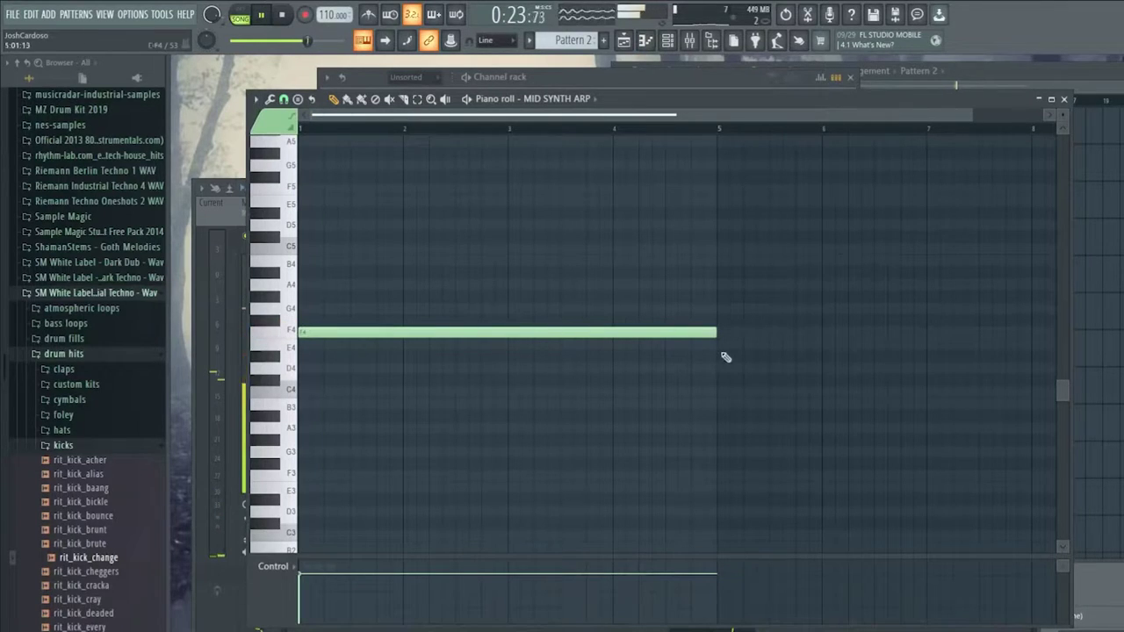
Widen the MID SYNTH ARP piano roll and move it below the channel rack so both stay visible during playback
{"action": "scroll", "coordinate": [706, 358], "scroll_direction": "down", "scroll_amount": 1}
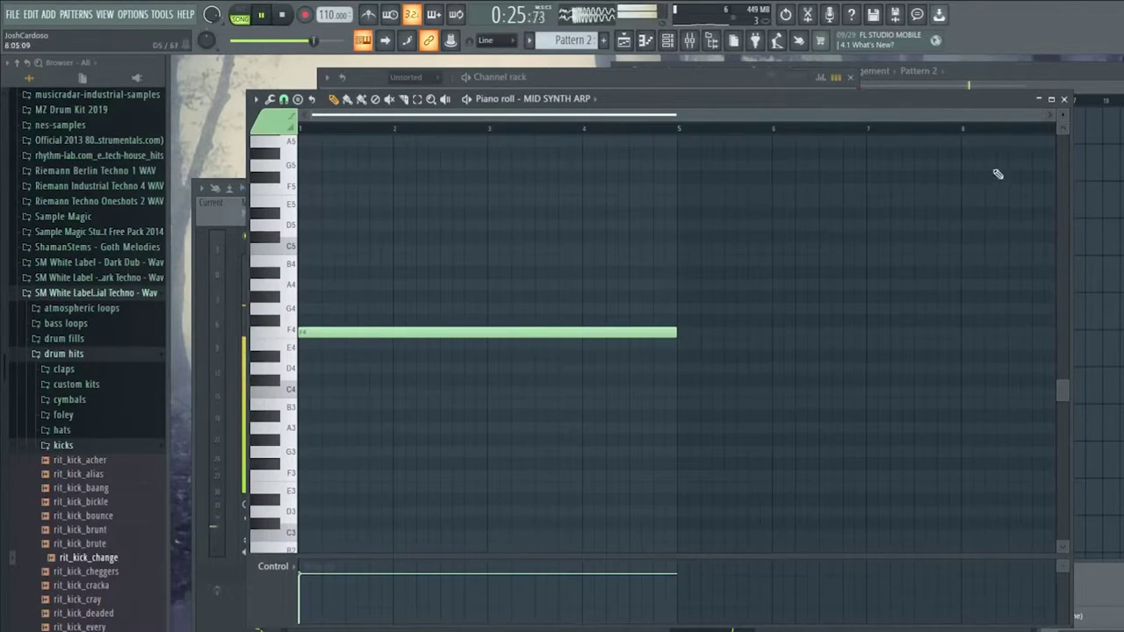
{"action": "left_click_drag", "start_coordinate": [1068, 128], "coordinate": [1123, 128]}
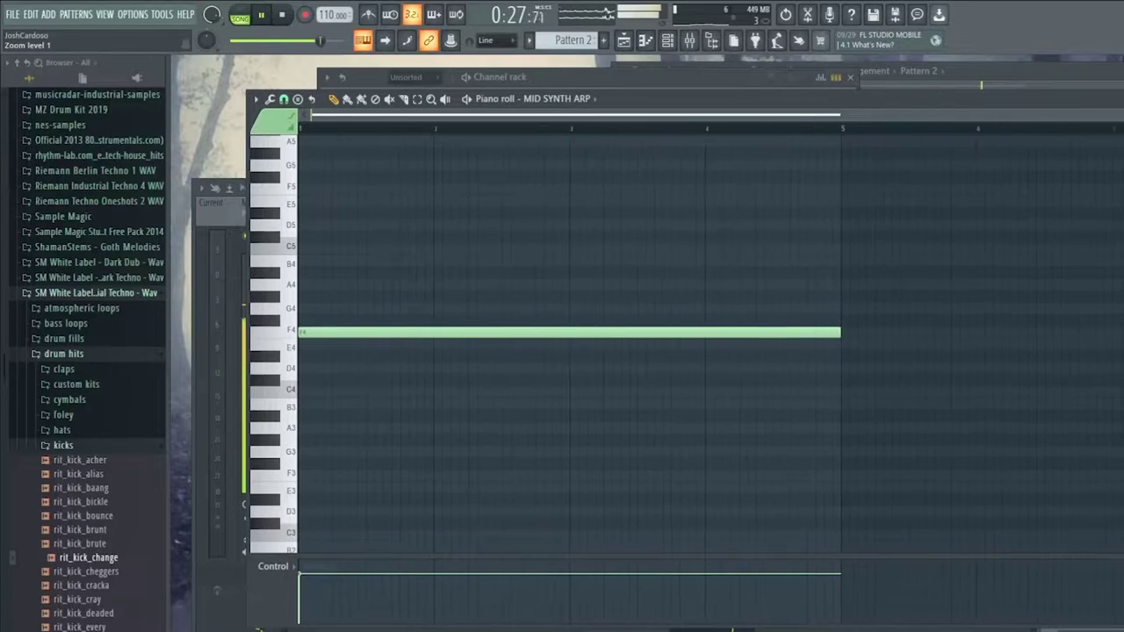
{"action": "left_click_drag", "start_coordinate": [926, 99], "coordinate": [897, 373]}
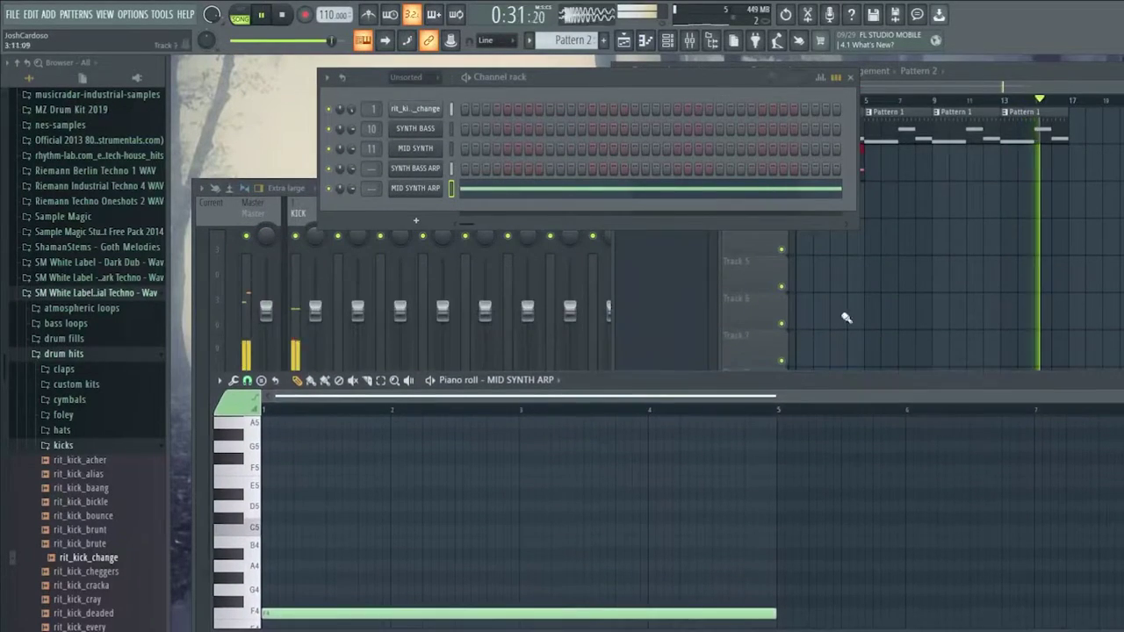
{"action": "left_click", "coordinate": [416, 190]}
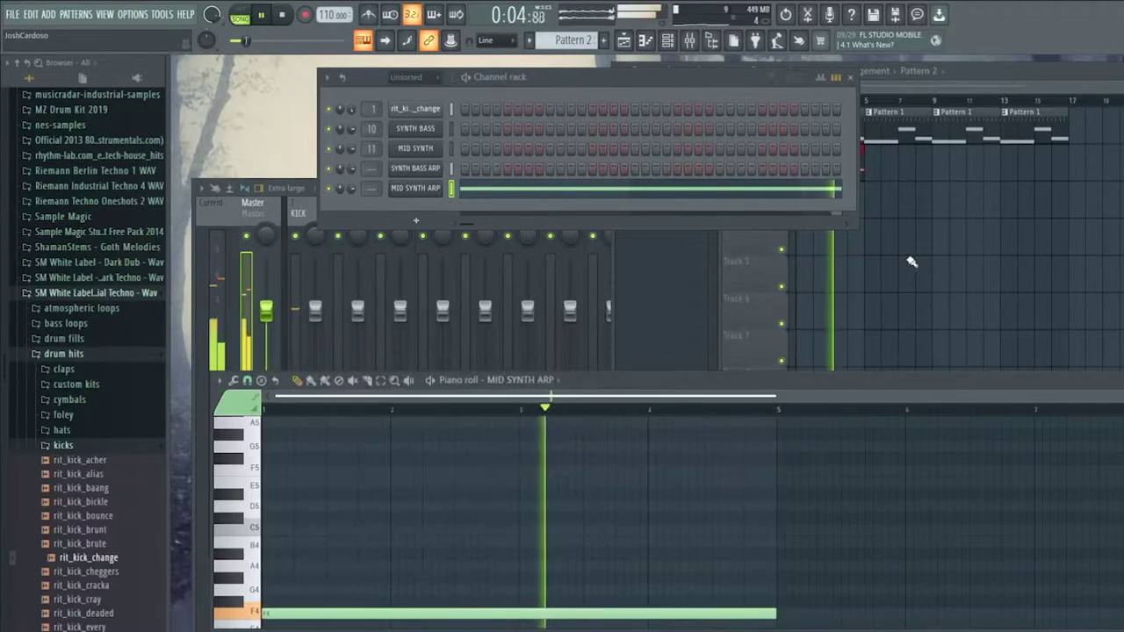
{"action": "left_click", "coordinate": [906, 262]}
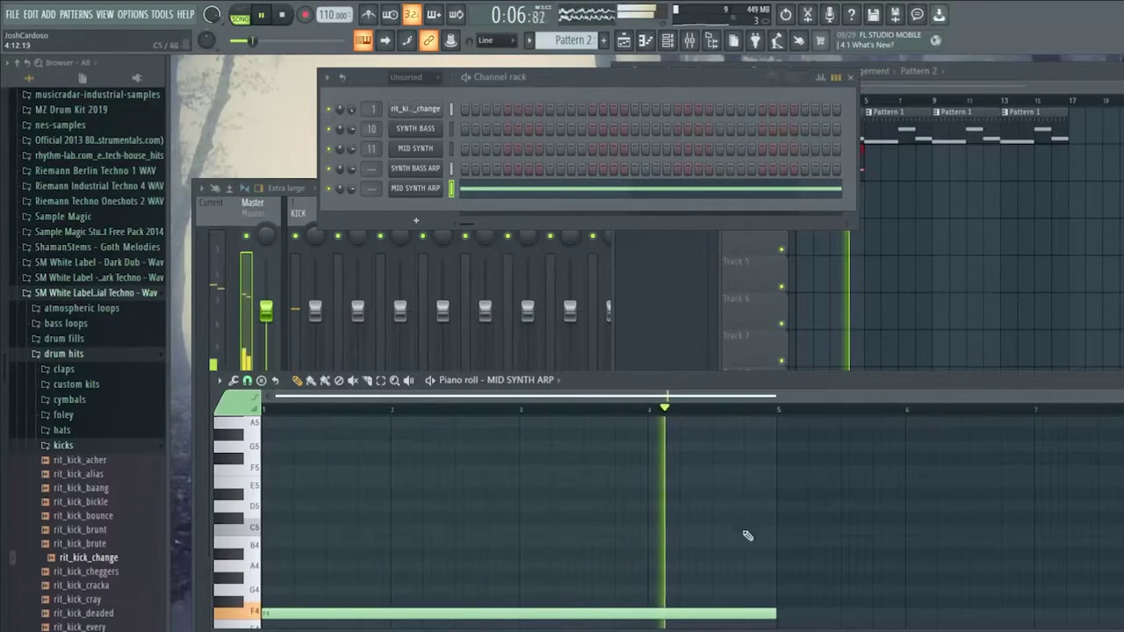
Extend the MID SYNTH ARP line in Pattern 2 with four-bar D#5, C#5 and C5 notes from bars 5, 9 and 13, and reposition its piano roll
{"action": "left_click_drag", "start_coordinate": [661, 82], "coordinate": [515, 68]}
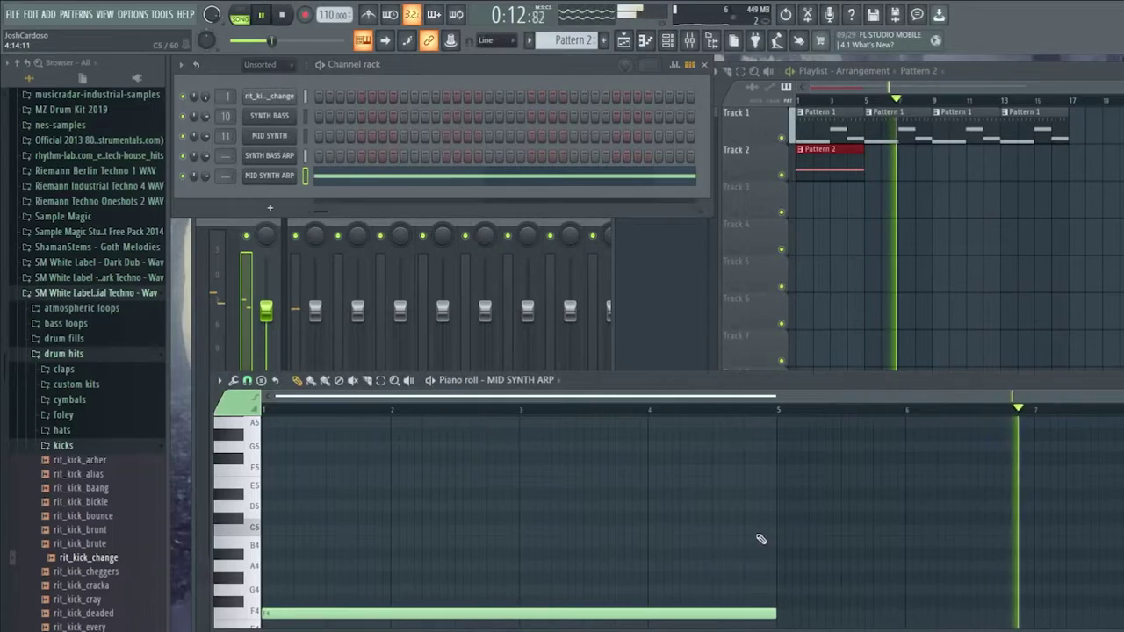
{"action": "left_click", "coordinate": [781, 470]}
{"action": "left_click_drag", "start_coordinate": [821, 483], "coordinate": [821, 498]}
{"action": "scroll", "coordinate": [710, 486], "scroll_direction": "down", "scroll_amount": 2}
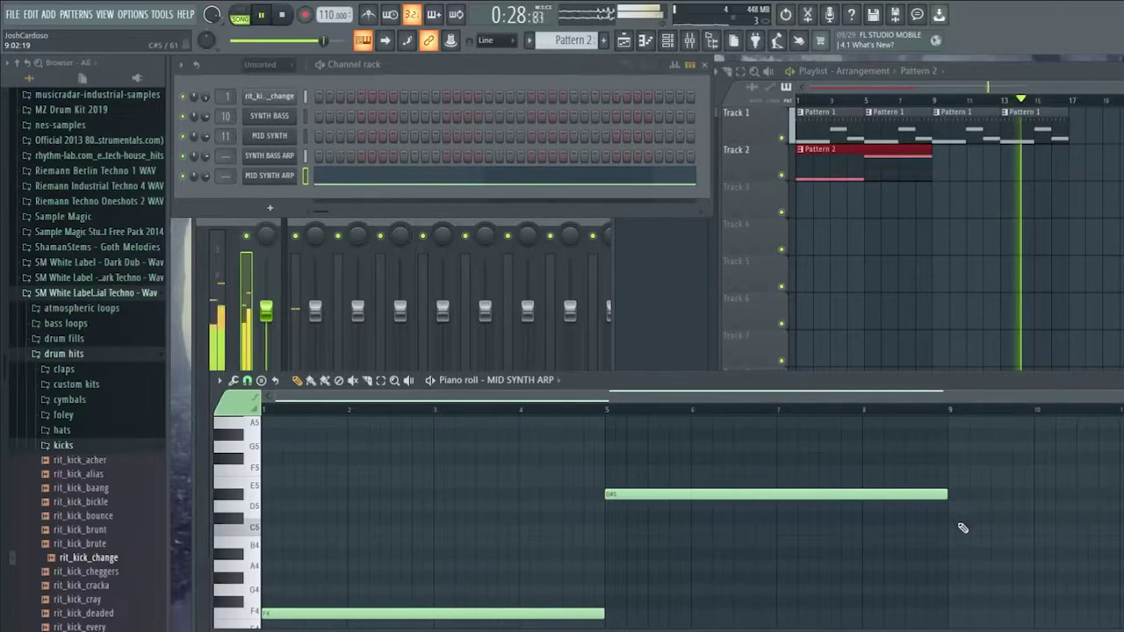
{"action": "left_click", "coordinate": [953, 520]}
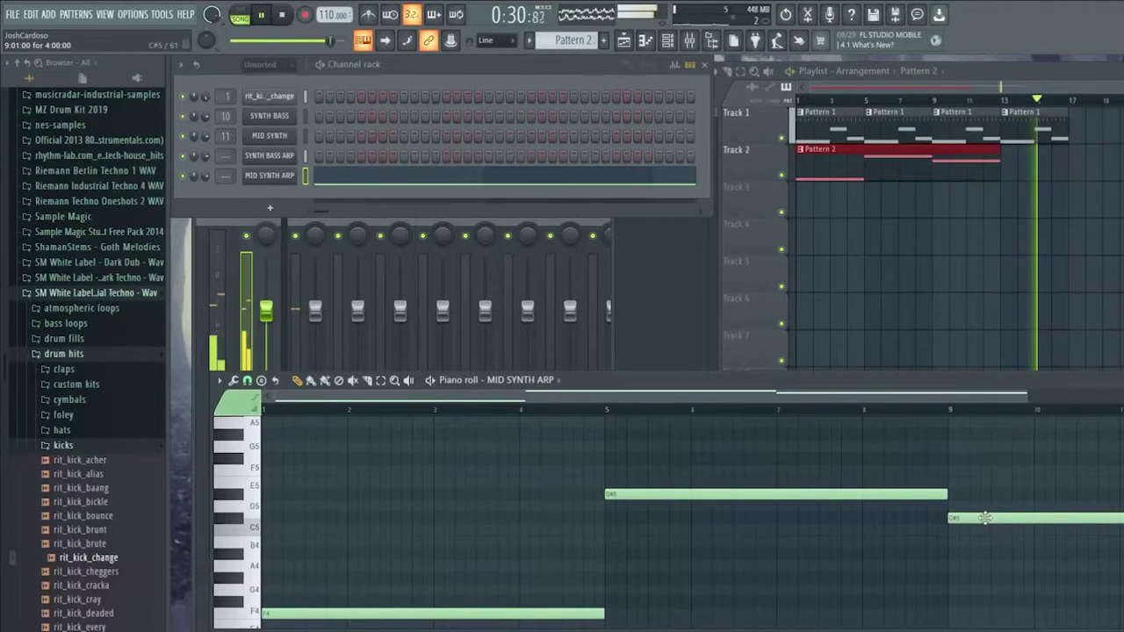
{"action": "scroll", "coordinate": [981, 518], "scroll_direction": "down", "scroll_amount": 3}
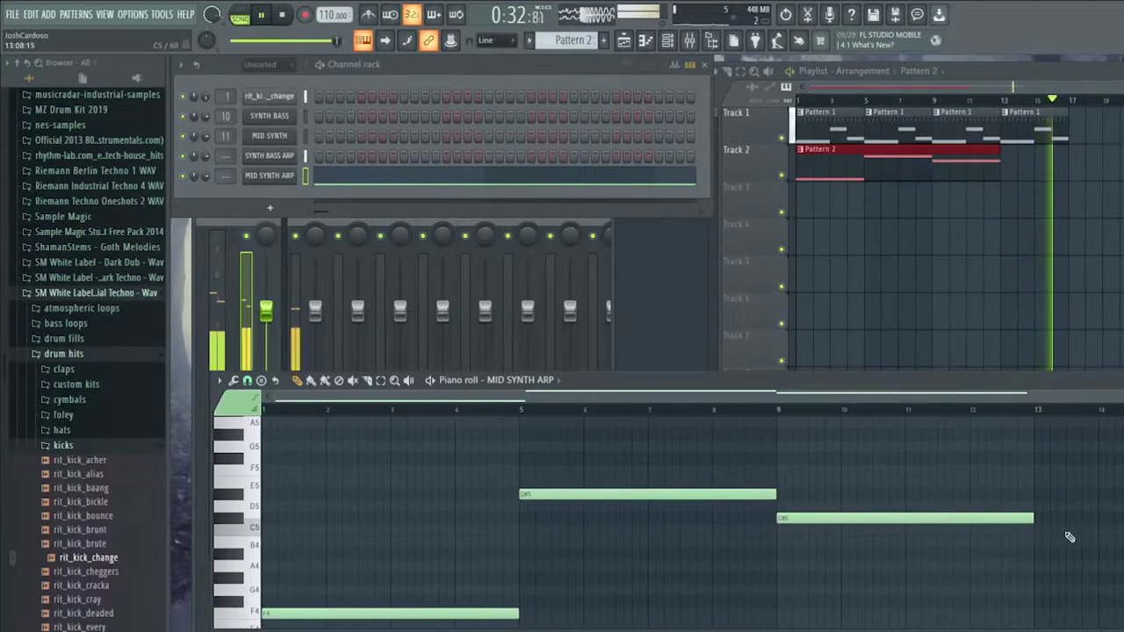
{"action": "left_click", "coordinate": [1032, 532]}
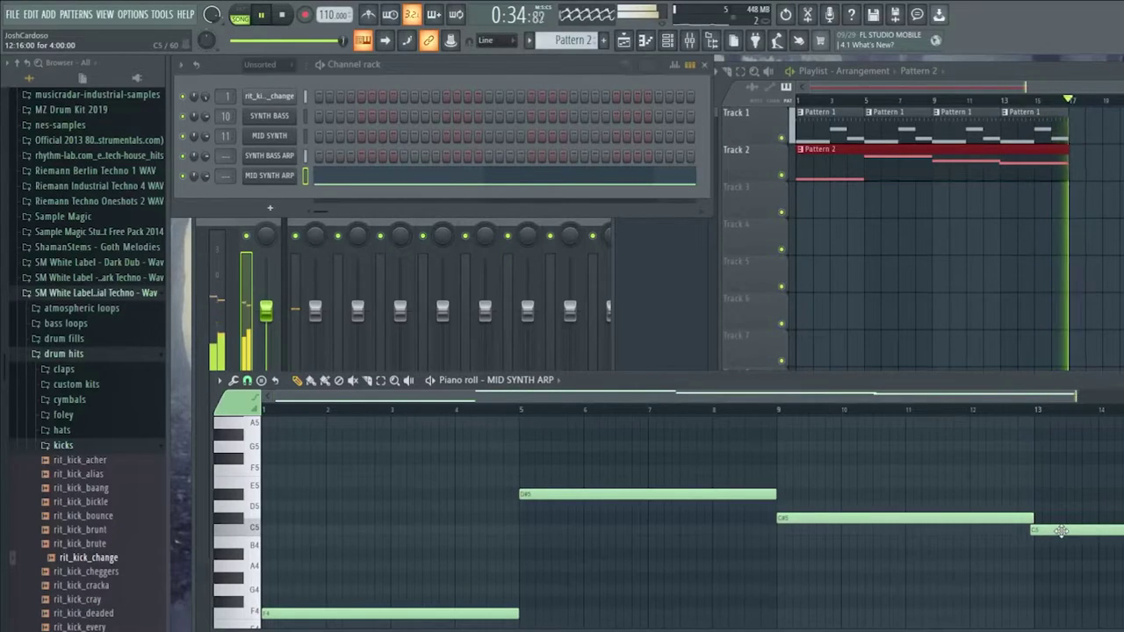
{"action": "scroll", "coordinate": [769, 478], "scroll_direction": "down", "scroll_amount": 1}
{"action": "left_click_drag", "start_coordinate": [1123, 386], "coordinate": [1094, 346]}
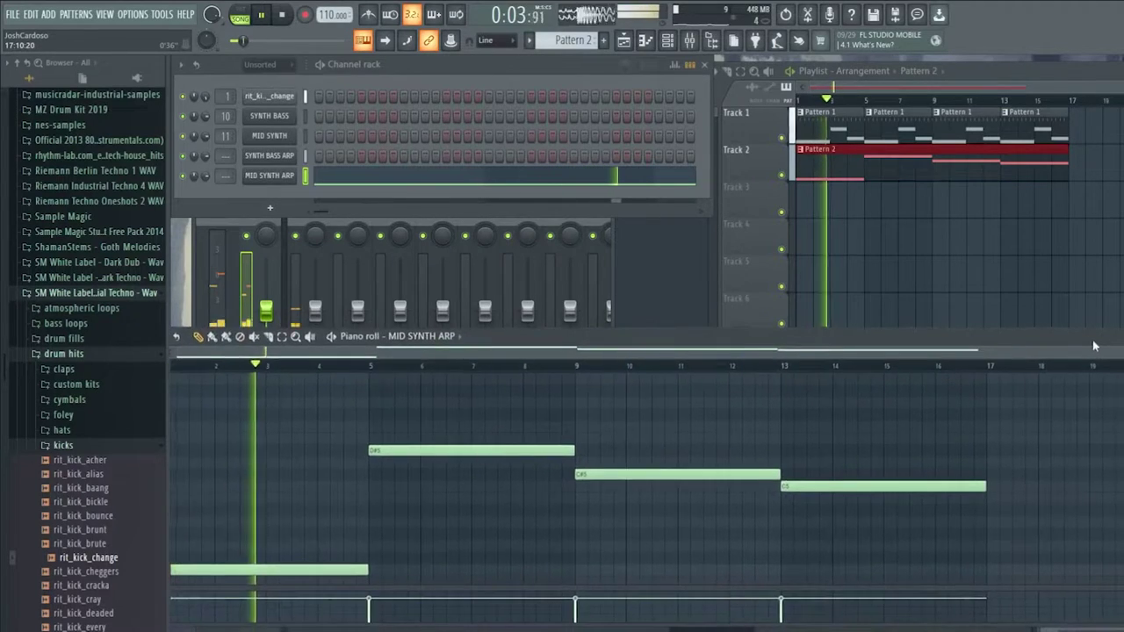
Browse the BlueARP programs of the MID SYNTH ARP channel during playback and settle on program 71, Me - Trance Phrase 2
{"action": "left_click", "coordinate": [269, 176]}
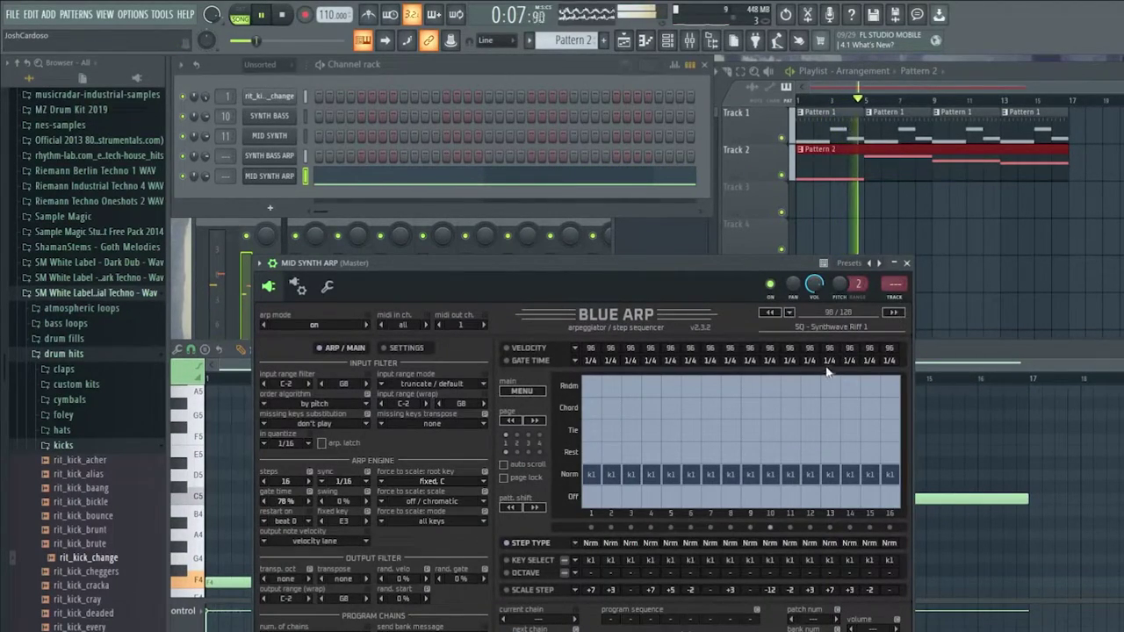
{"action": "left_click", "coordinate": [984, 460]}
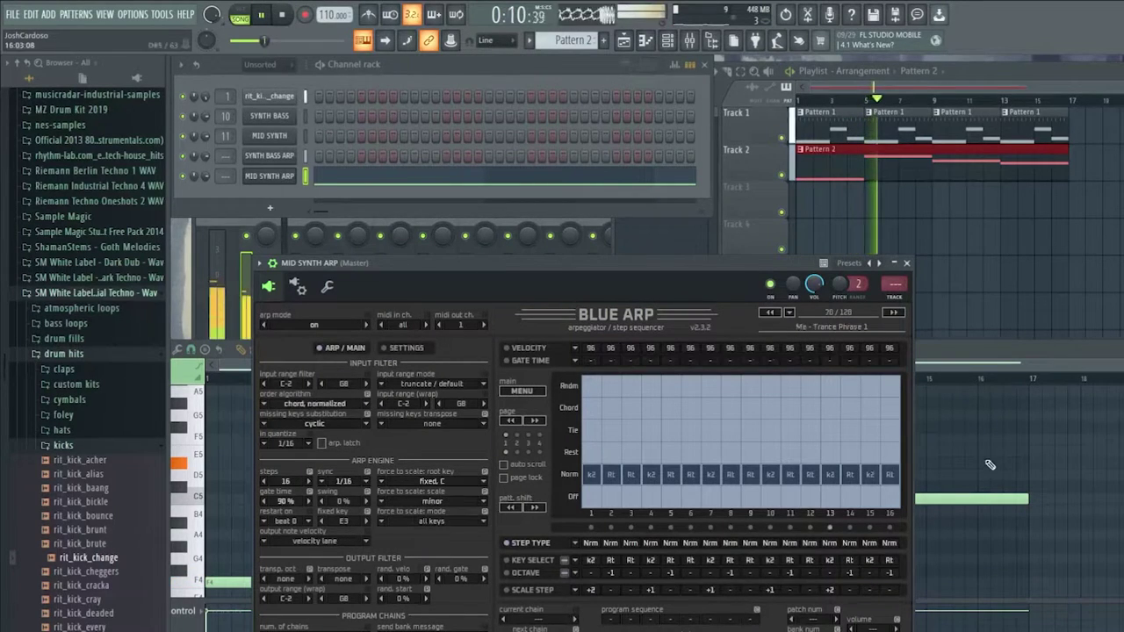
{"action": "left_click", "coordinate": [893, 313]}
{"action": "left_click", "coordinate": [893, 312]}
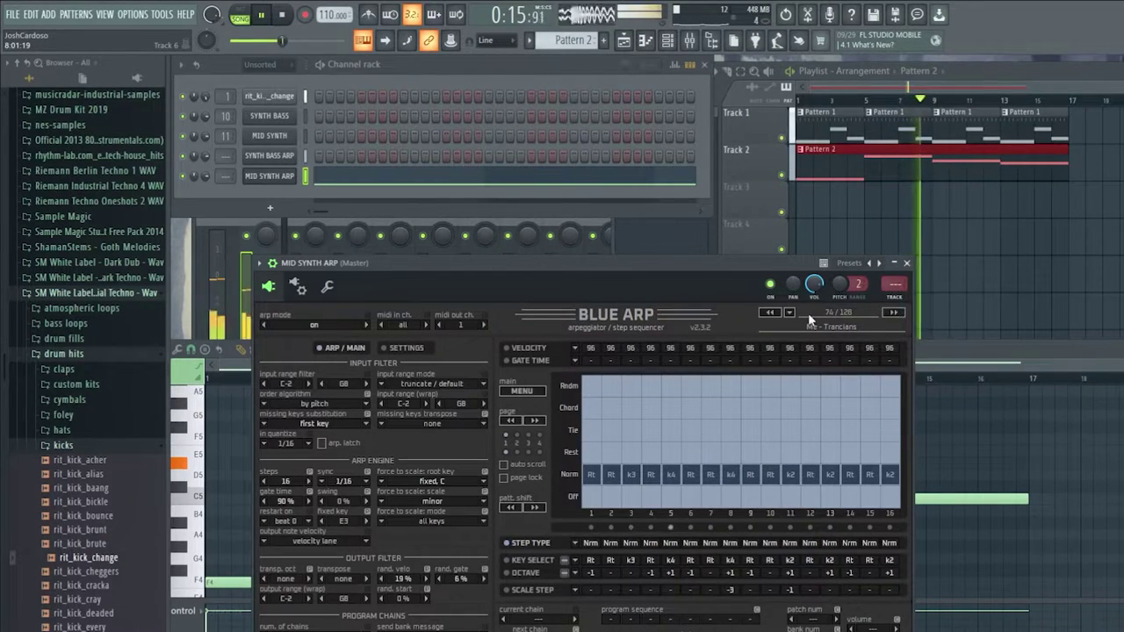
{"action": "left_click", "coordinate": [766, 313]}
{"action": "left_click", "coordinate": [767, 312]}
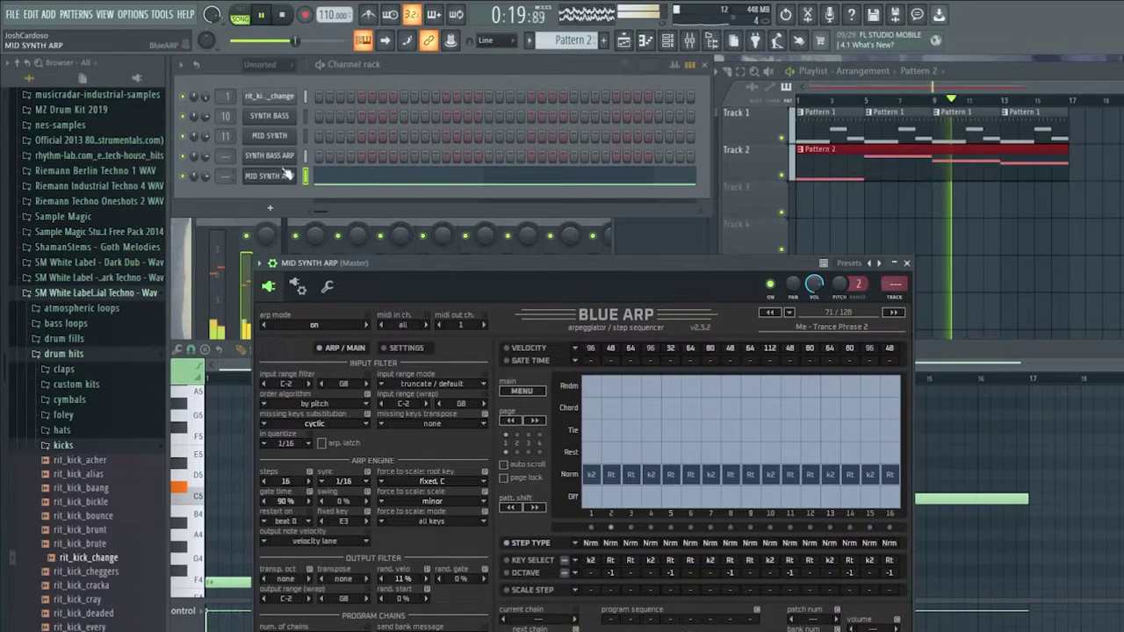
Audition Serum presets on the MID SYNTH channel during playback and load the SYNTH - Erk preset
{"action": "left_click", "coordinate": [270, 137]}
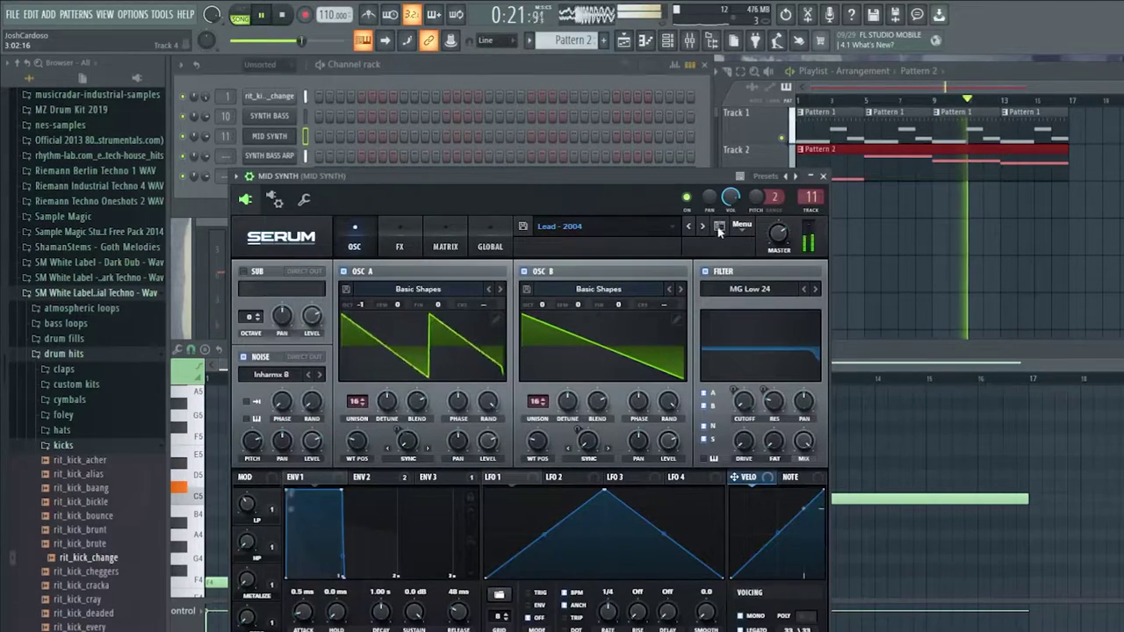
{"action": "left_click", "coordinate": [704, 226]}
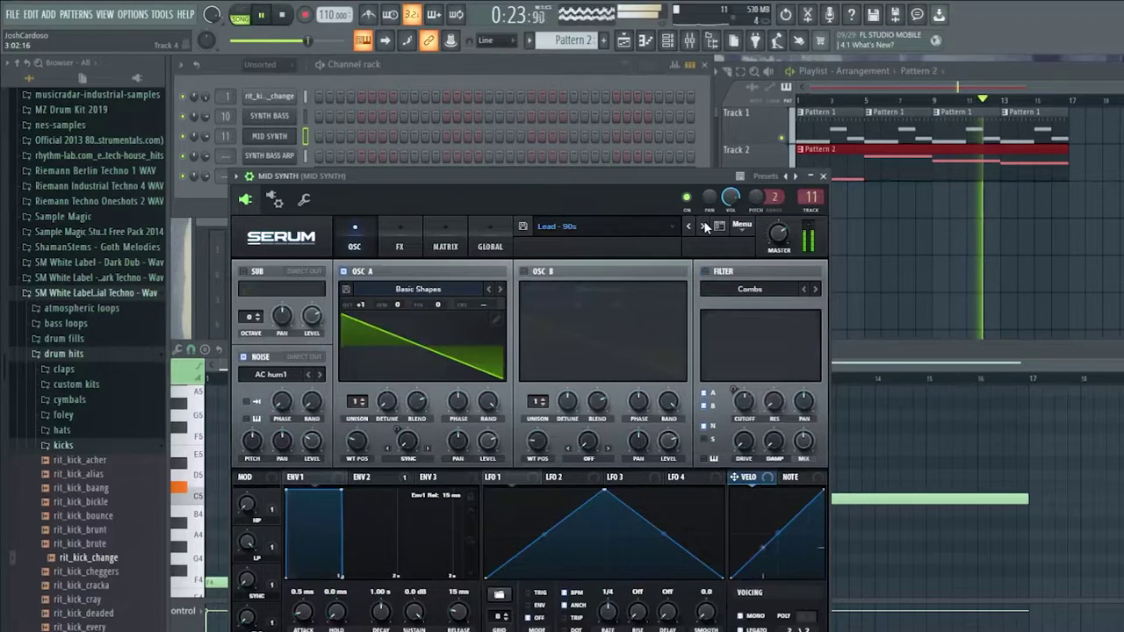
{"action": "left_click", "coordinate": [704, 226]}
{"action": "left_click", "coordinate": [704, 227]}
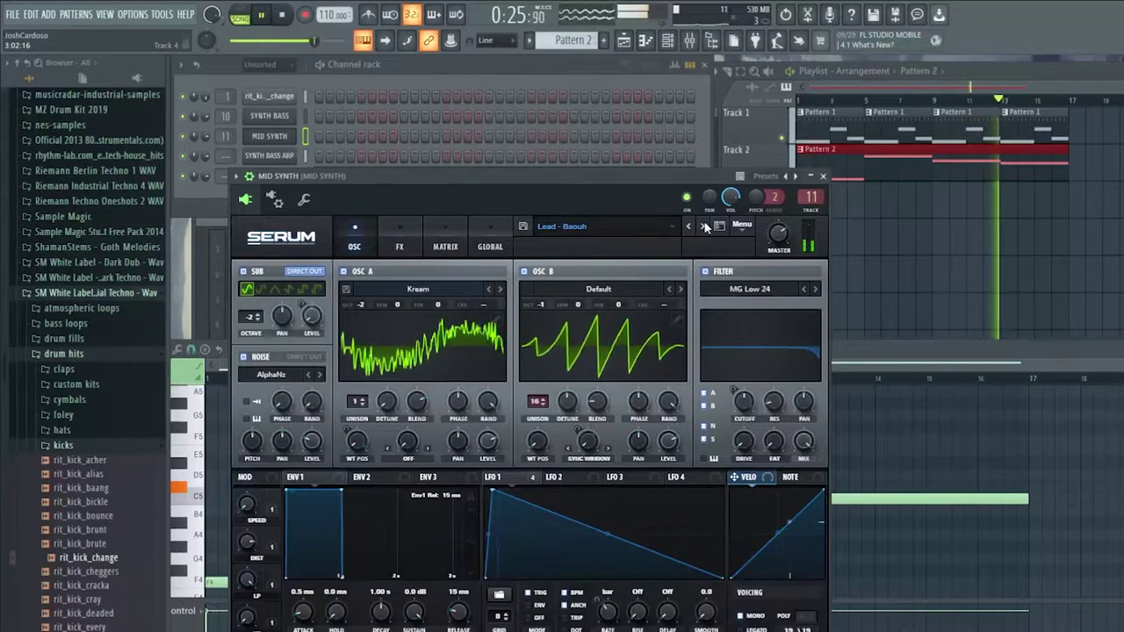
{"action": "left_click", "coordinate": [704, 227]}
{"action": "left_click", "coordinate": [704, 227]}
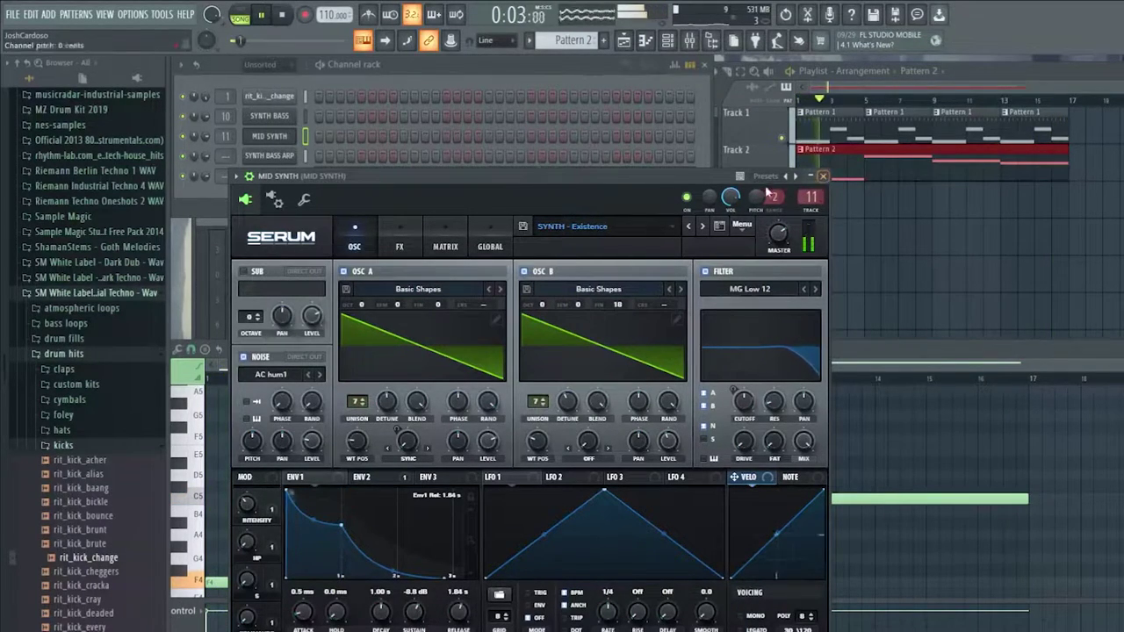
{"action": "left_click", "coordinate": [701, 227]}
{"action": "left_click", "coordinate": [690, 226]}
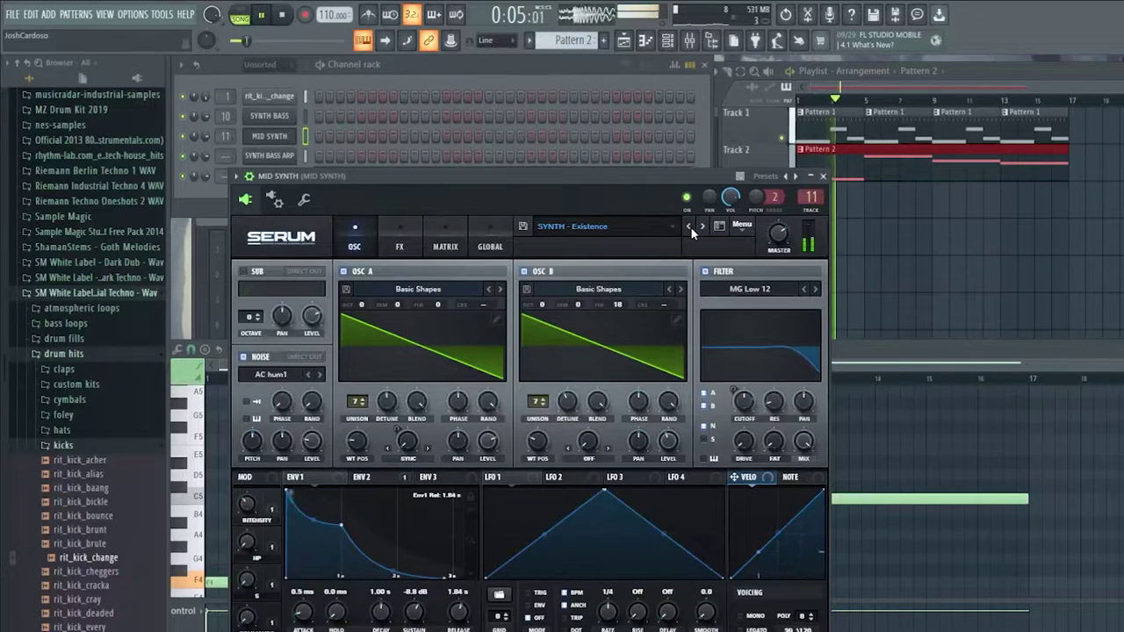
{"action": "left_click", "coordinate": [690, 227]}
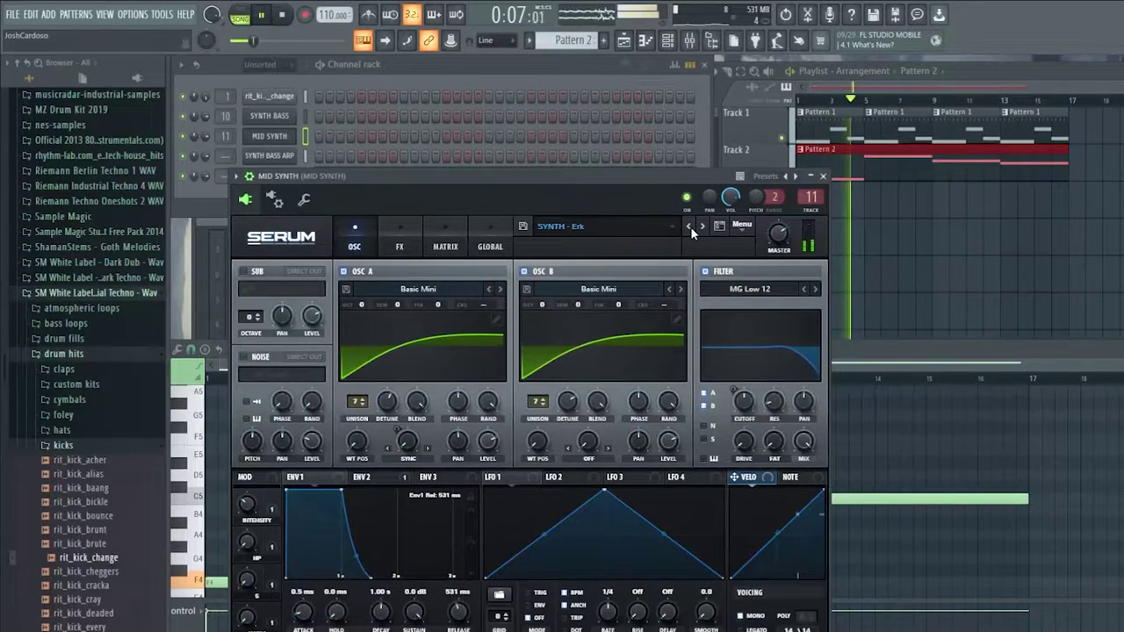
Transpose all MID SYNTH ARP notes up one octave, to F5, D#6, C#6 and C6
{"action": "left_click", "coordinate": [1001, 480]}
{"action": "key", "text": "ctrl+Up"}
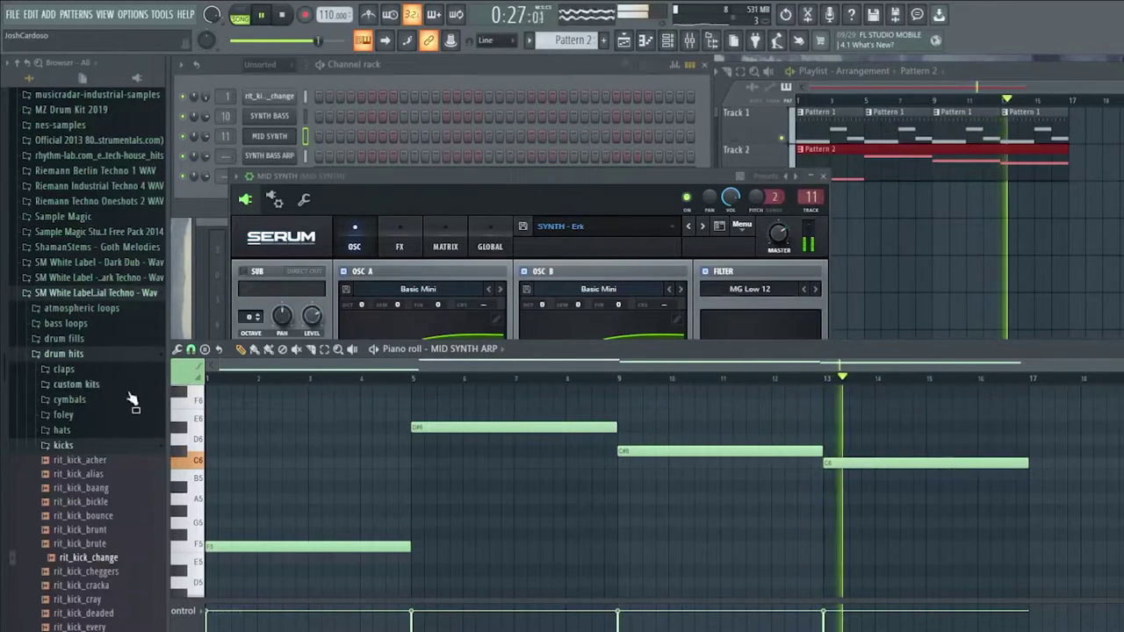
Clear away the kicks folder and the MID SYNTH window, and fill in steps for the rit_ch_benny hat in Pattern 1
{"action": "left_click", "coordinate": [68, 446]}
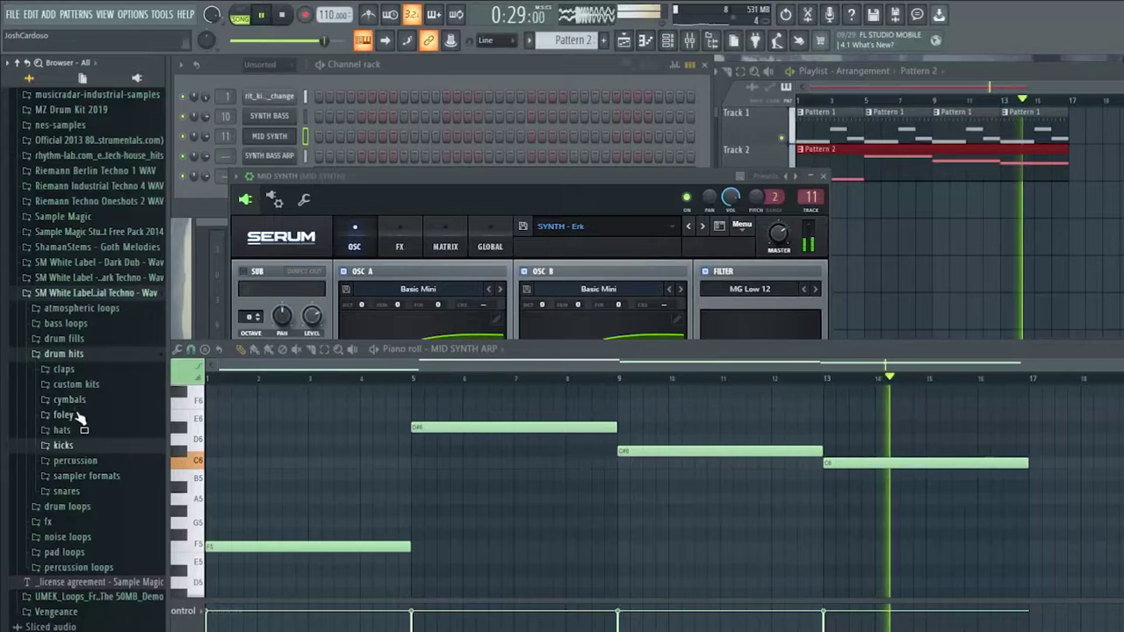
{"action": "left_click", "coordinate": [824, 176]}
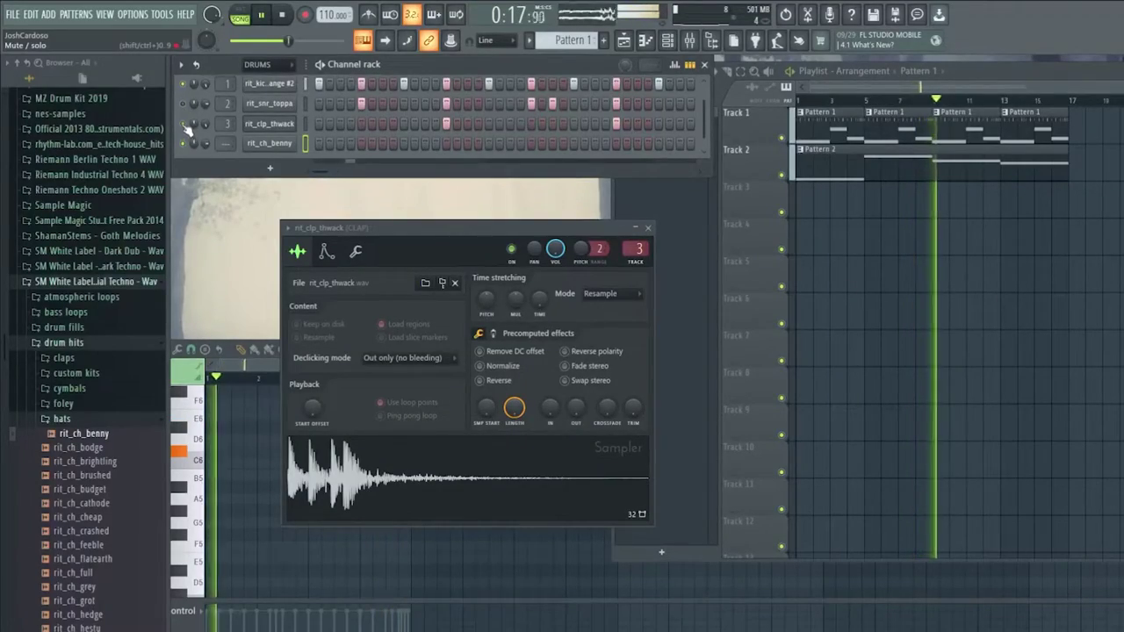
{"action": "left_click", "coordinate": [455, 188]}
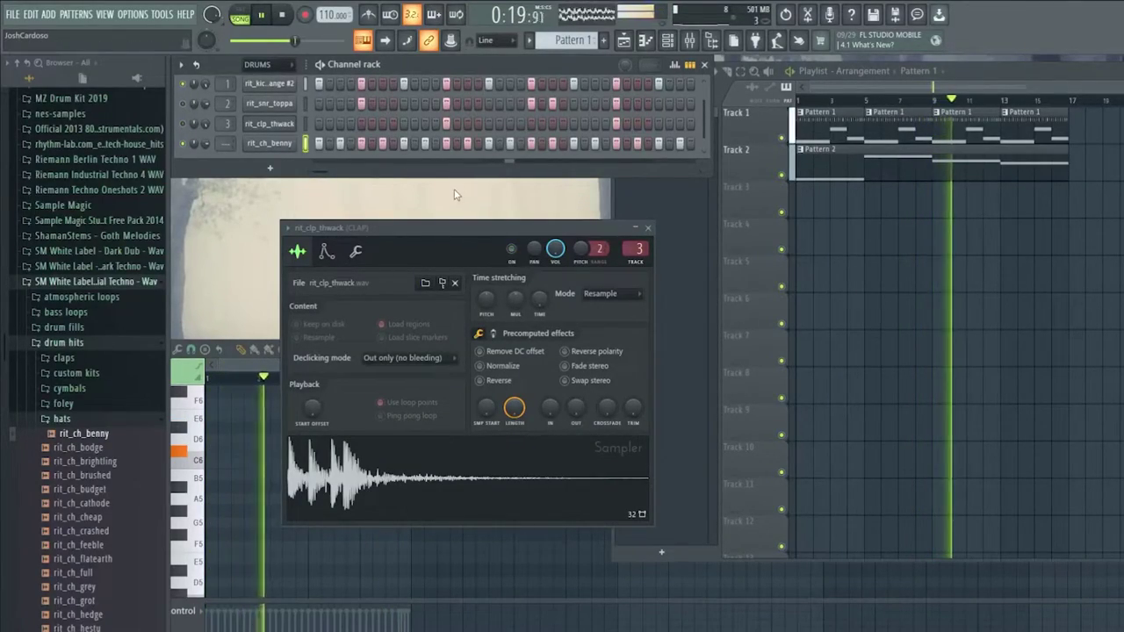
{"action": "left_click_drag", "start_coordinate": [320, 144], "coordinate": [740, 160]}
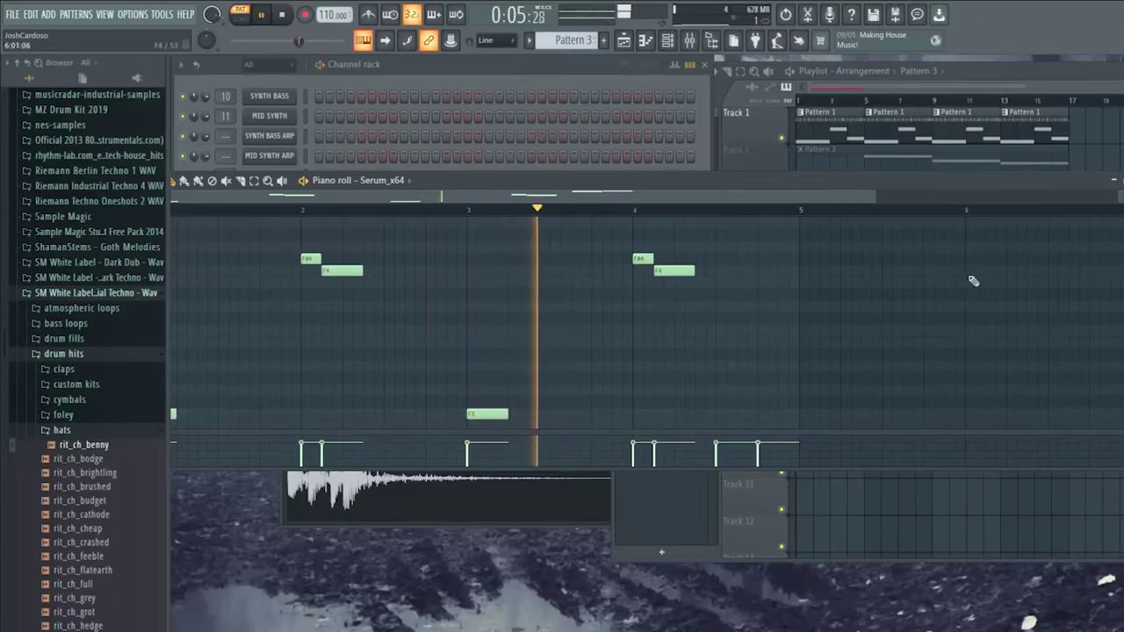
Close the Serum_x64 piano roll and, in song mode, repeat Pattern 3 along Track 3 to fill the first 16 bars
{"action": "scroll", "coordinate": [973, 281], "scroll_direction": "down", "scroll_amount": 2}
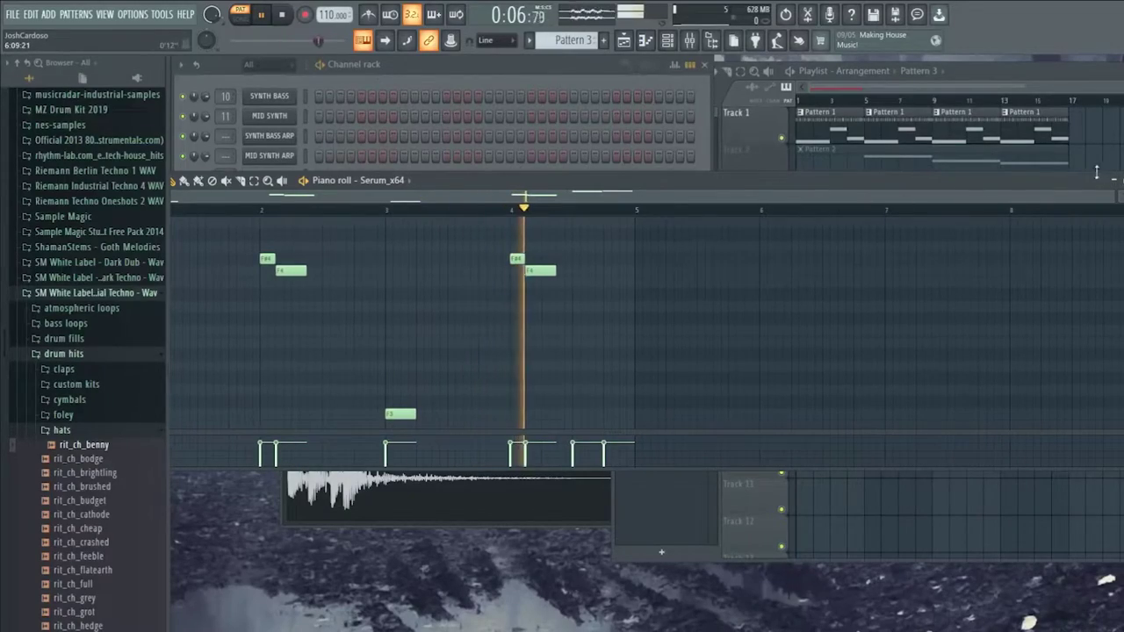
{"action": "left_click", "coordinate": [1122, 180]}
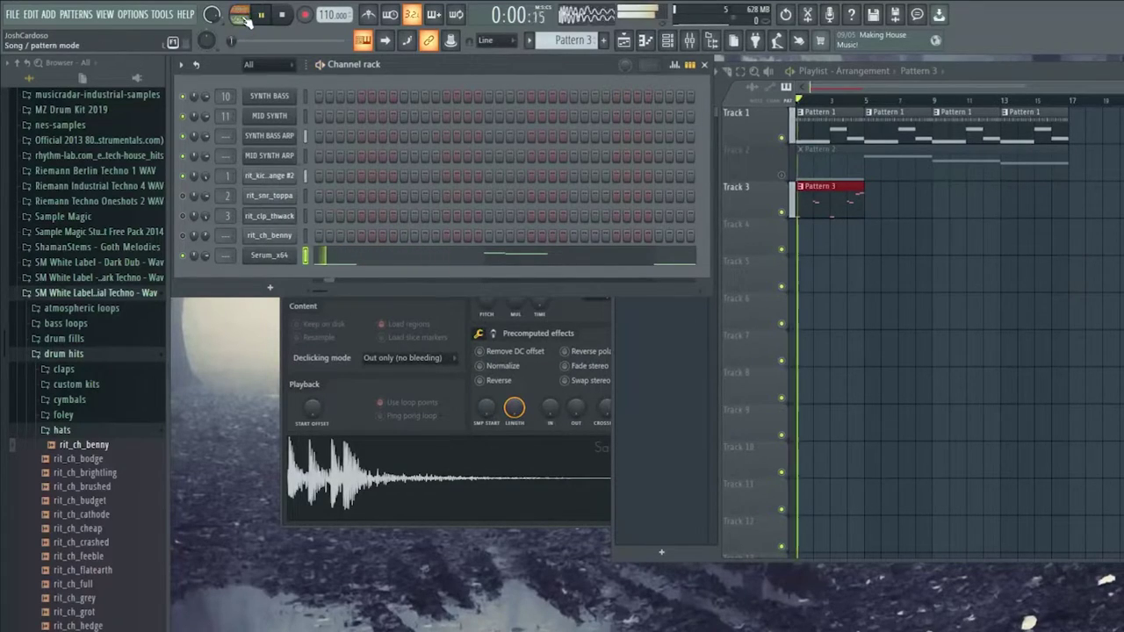
{"action": "left_click", "coordinate": [853, 208]}
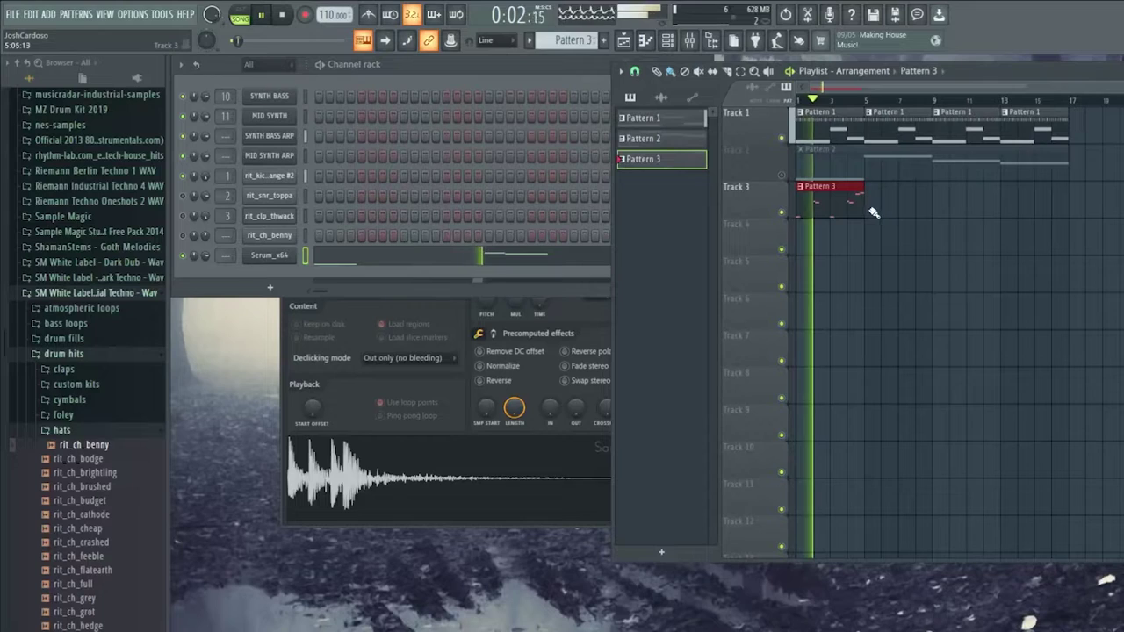
{"action": "left_click_drag", "start_coordinate": [870, 213], "coordinate": [1016, 219]}
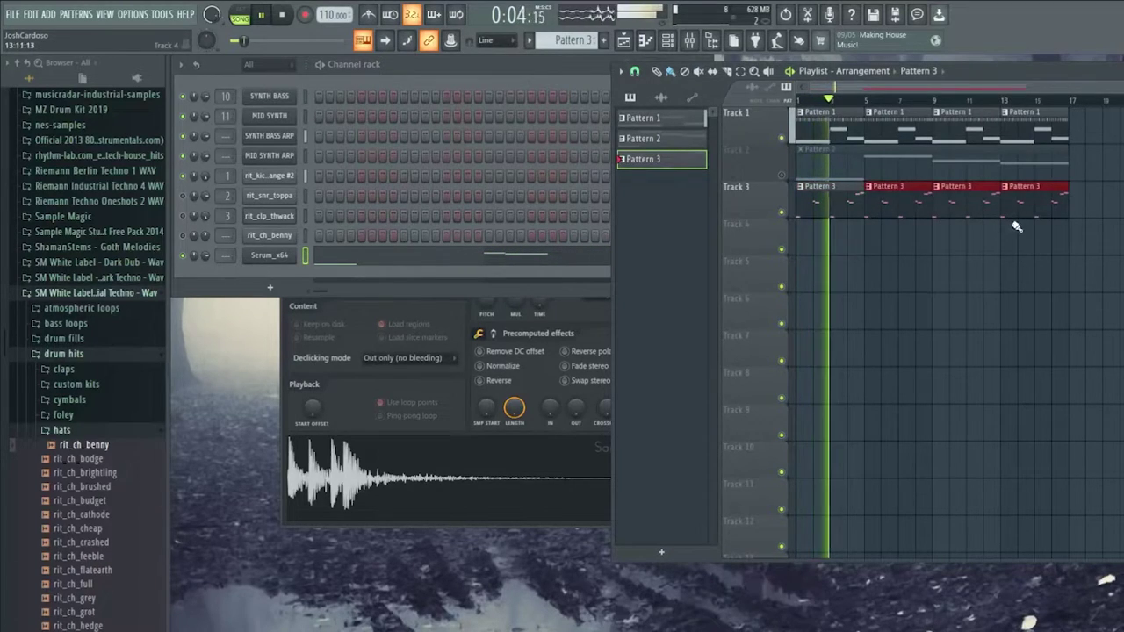
Route the Serum_x64 channel to mixer insert 12 and name it STAB SYNTH
{"action": "left_click", "coordinate": [232, 256]}
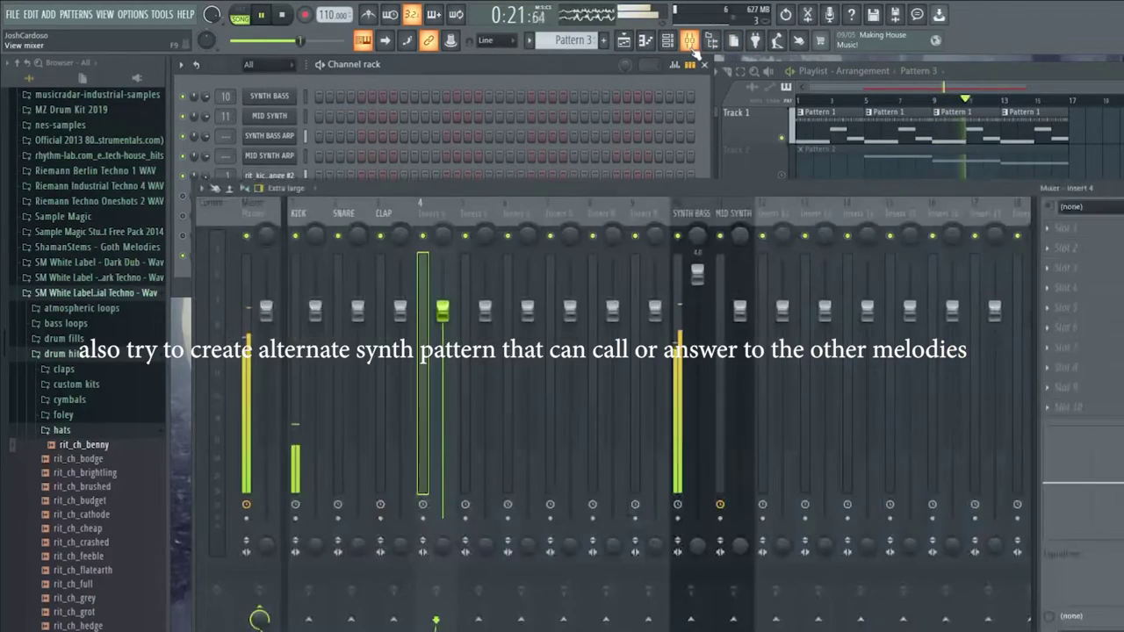
{"action": "left_click", "coordinate": [689, 40]}
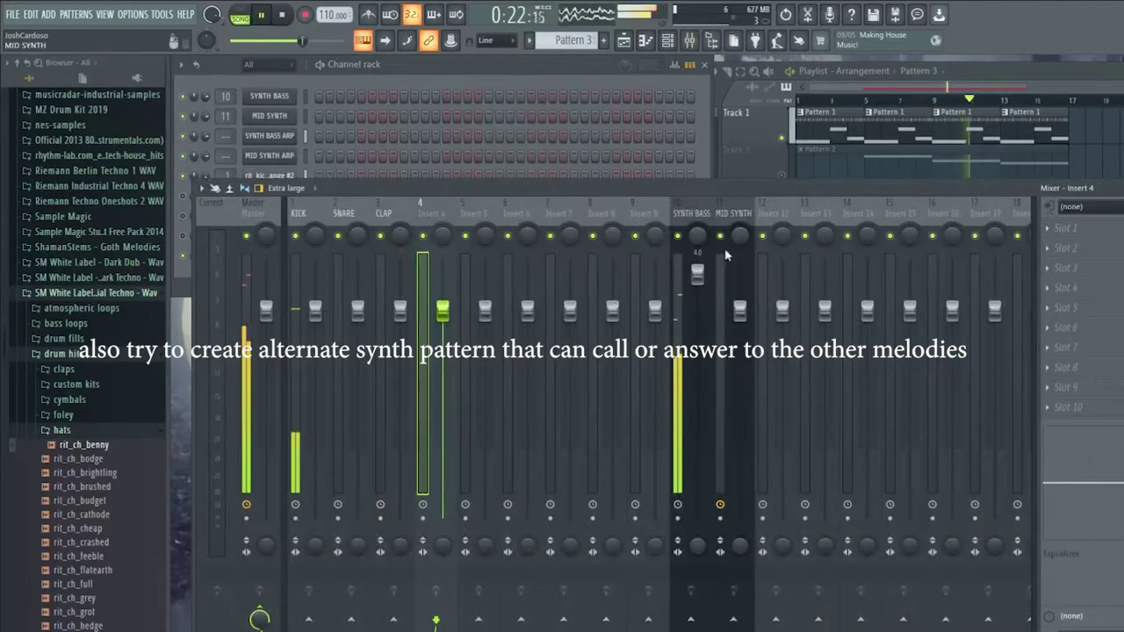
{"action": "left_click", "coordinate": [775, 221]}
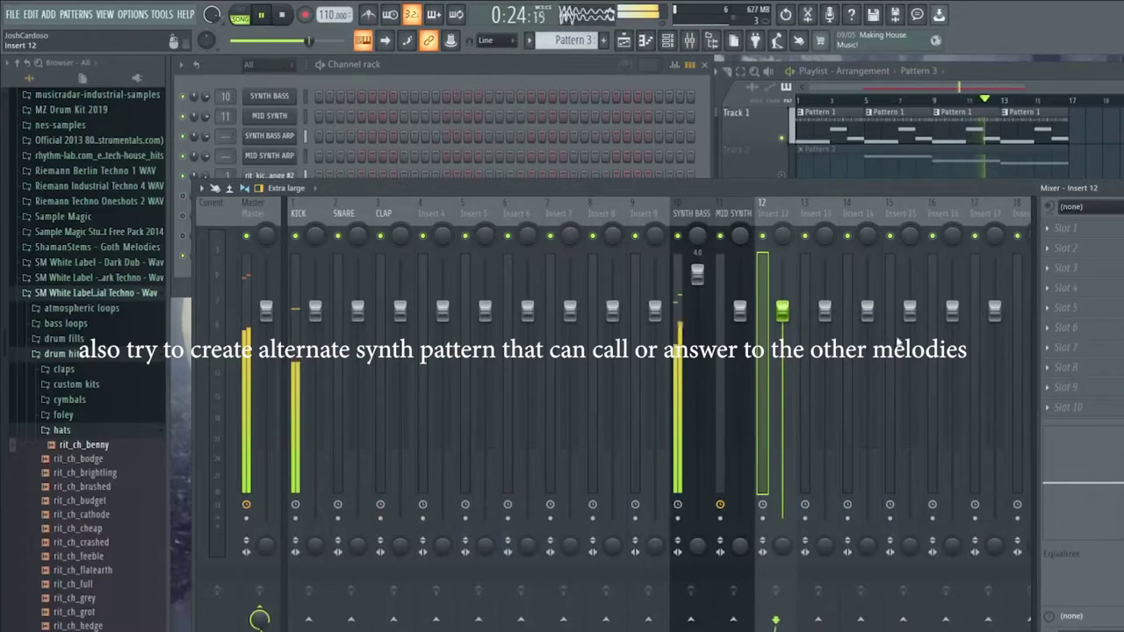
{"action": "key", "text": "ctrl+l"}
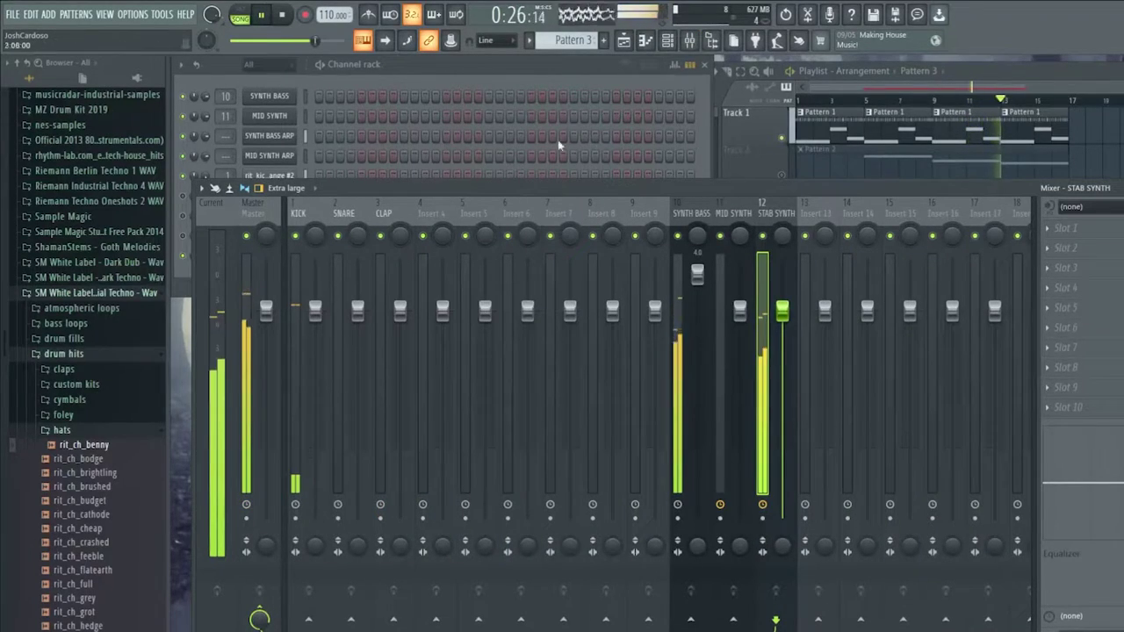
Inspect the SYNTH BASS ARP arpeggiator, close it and open the SYNTH BASS channel from the channel rack
{"action": "left_click", "coordinate": [439, 81]}
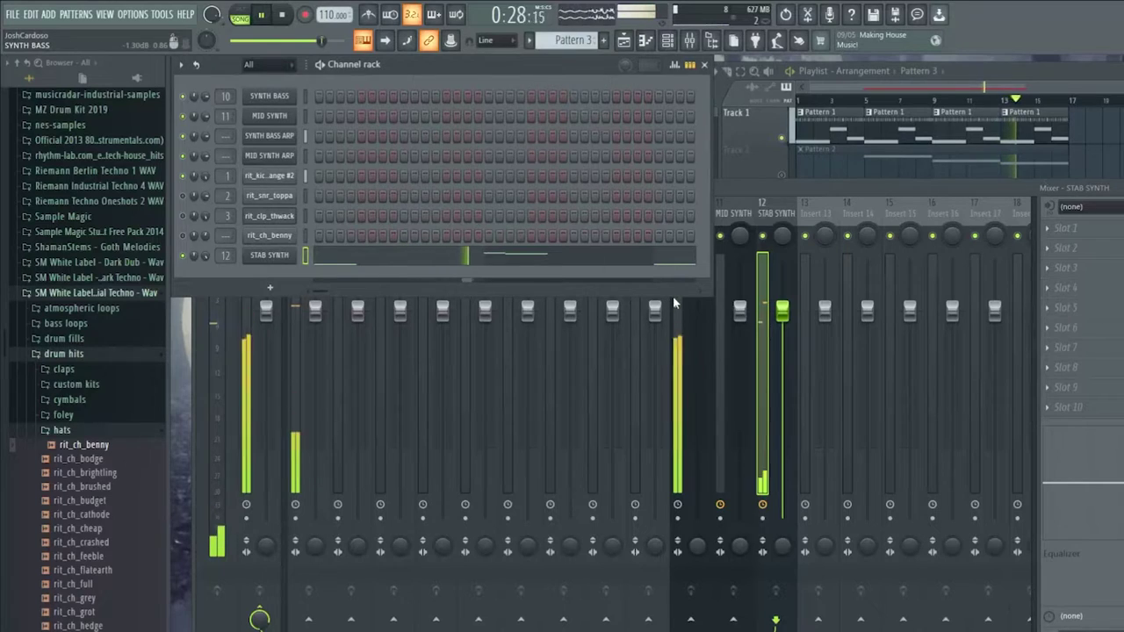
{"action": "left_click", "coordinate": [283, 139]}
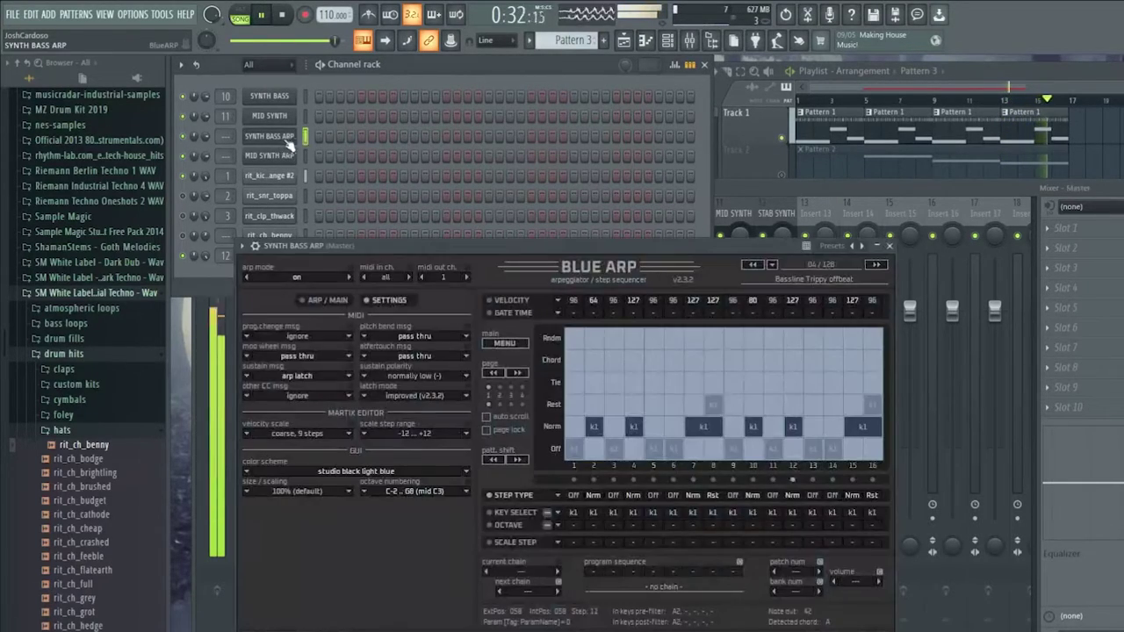
{"action": "left_click", "coordinate": [890, 246]}
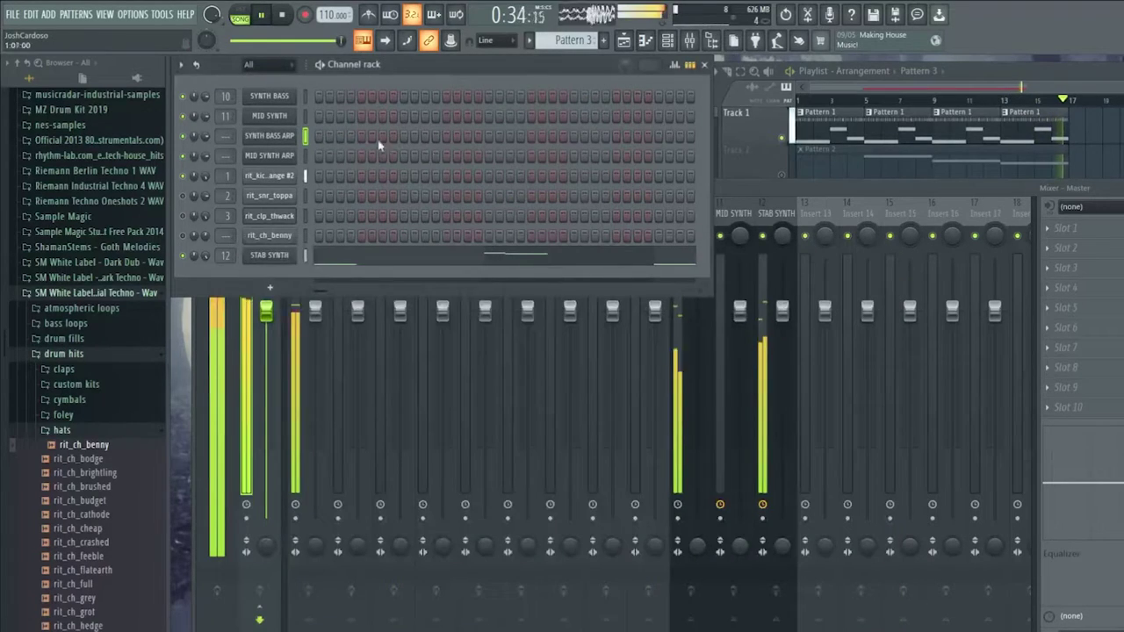
{"action": "left_click", "coordinate": [269, 98]}
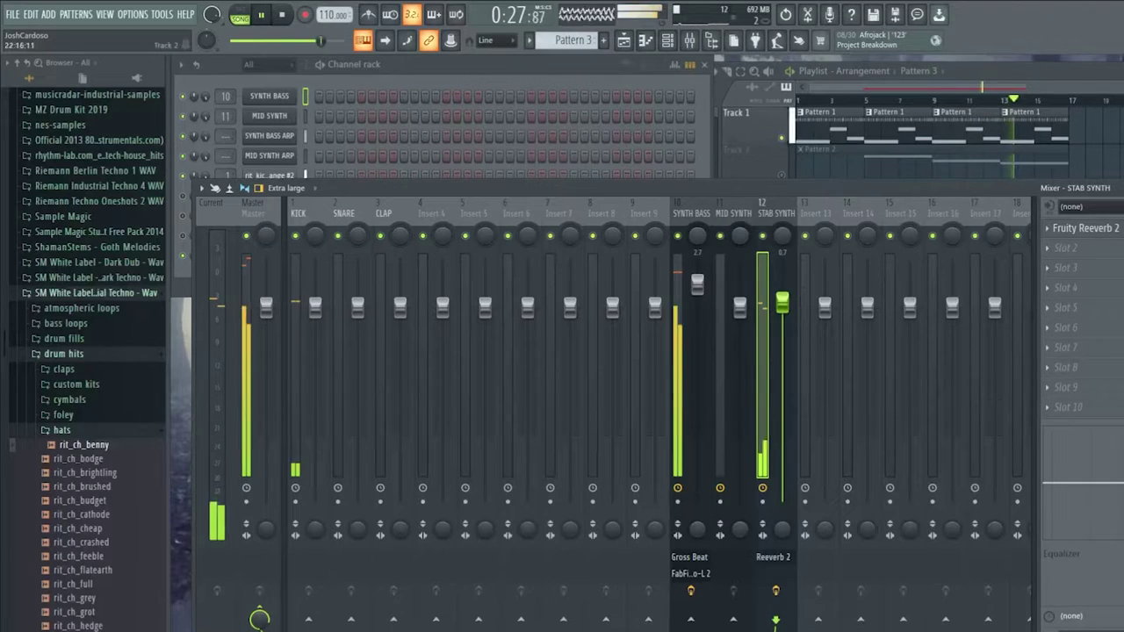
Unmute Track 2 in the playlist and bring the channel rack back to the front
{"action": "key", "text": "F5"}
{"action": "left_click", "coordinate": [781, 176]}
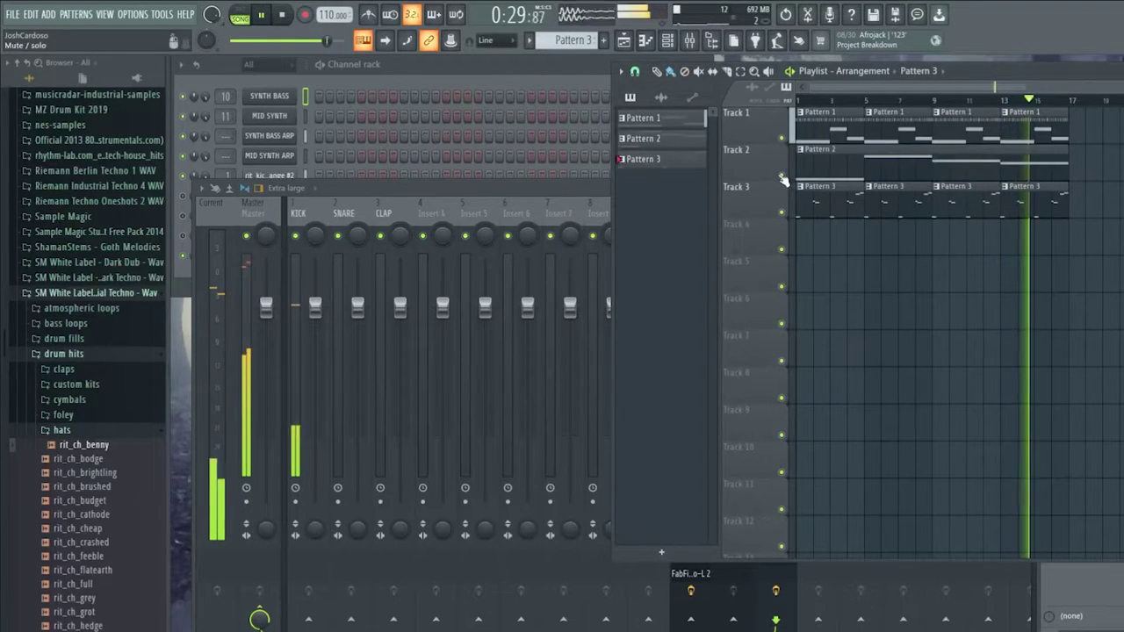
{"action": "left_click", "coordinate": [435, 78]}
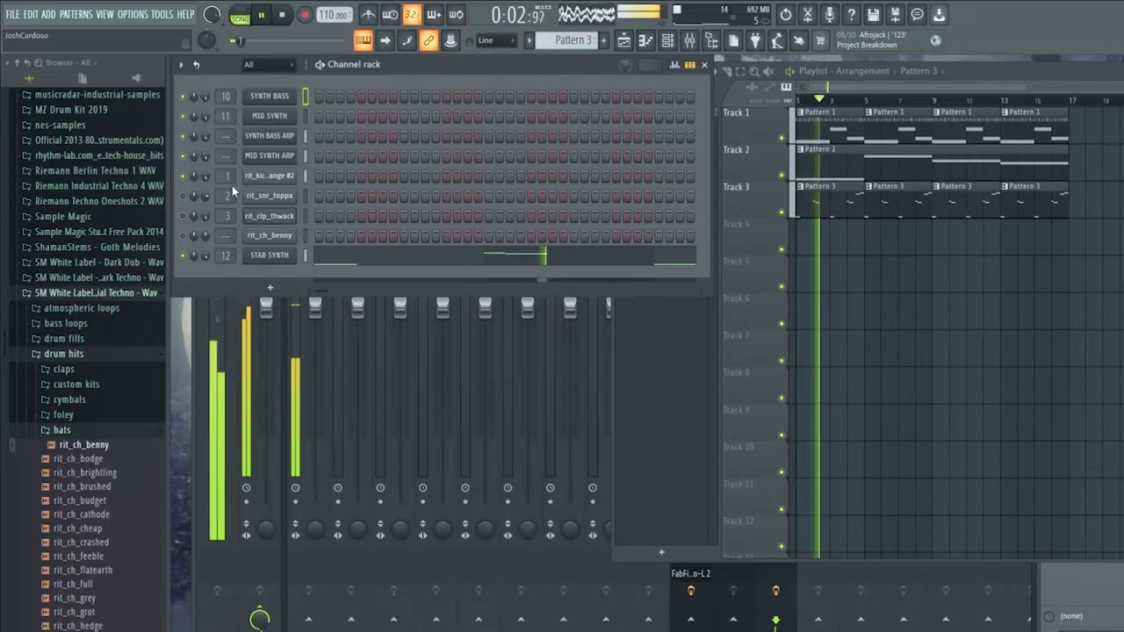
Open the STAB SYNTH piano roll in Pattern 3 and review its notes
{"action": "left_click", "coordinate": [490, 260]}
{"action": "scroll", "coordinate": [491, 263], "scroll_direction": "down", "scroll_amount": 4}
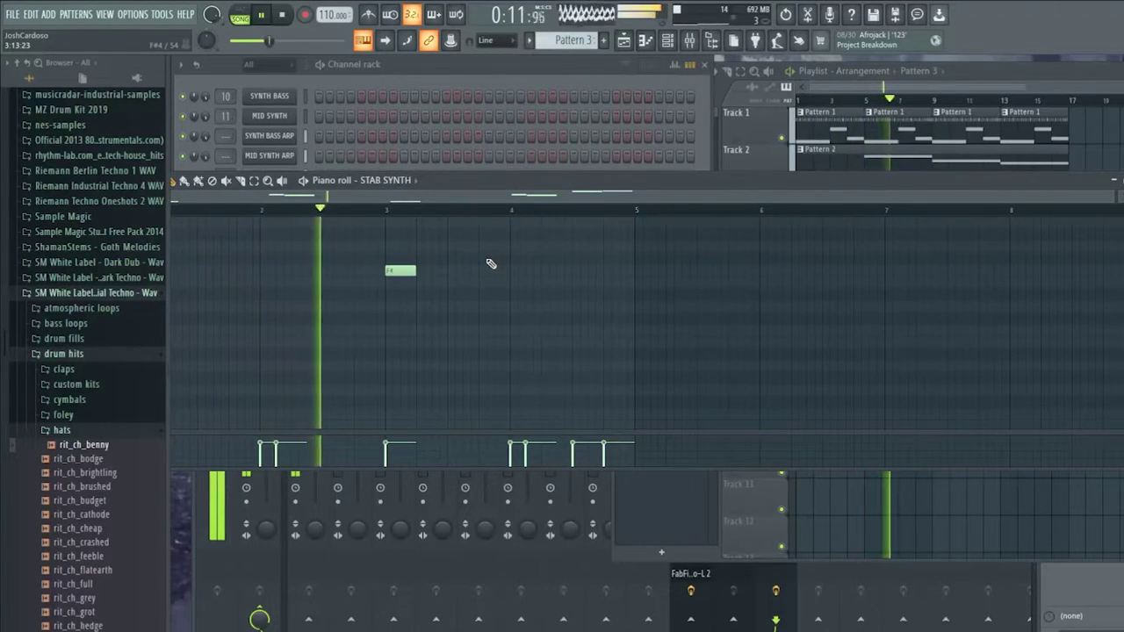
On the MID SYNTH mixer insert, set Wider to 200% and apply Fruity Reeverb 2 with the wet level at 105%
{"action": "left_click", "coordinate": [689, 41]}
{"action": "left_click", "coordinate": [720, 223]}
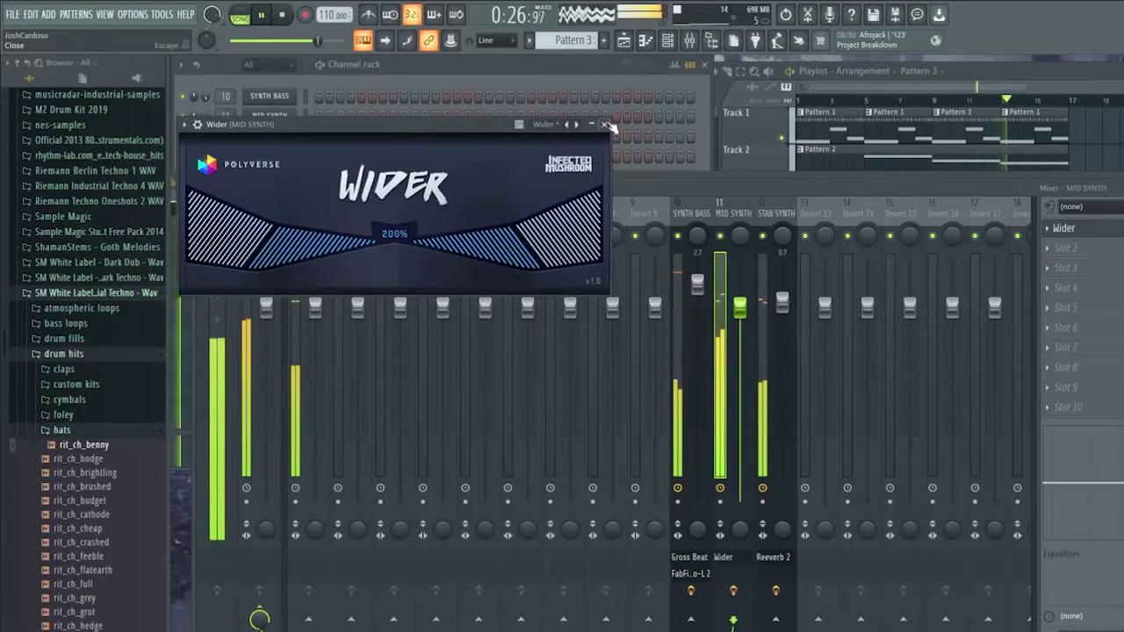
{"action": "left_click", "coordinate": [604, 124]}
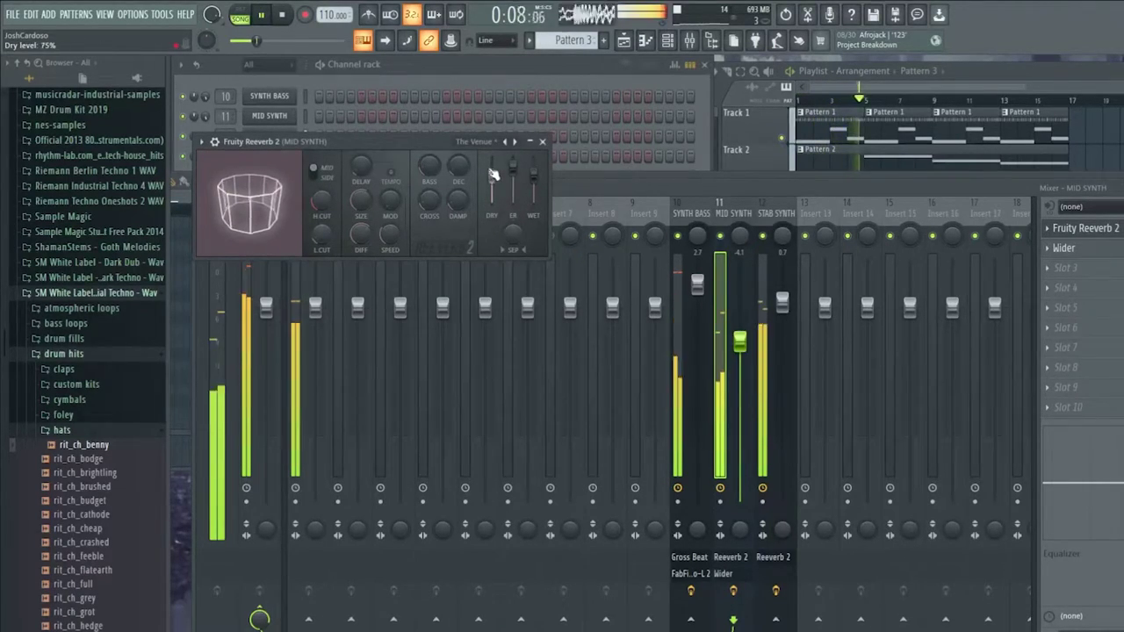
{"action": "scroll", "coordinate": [535, 174], "scroll_direction": "up", "scroll_amount": 5}
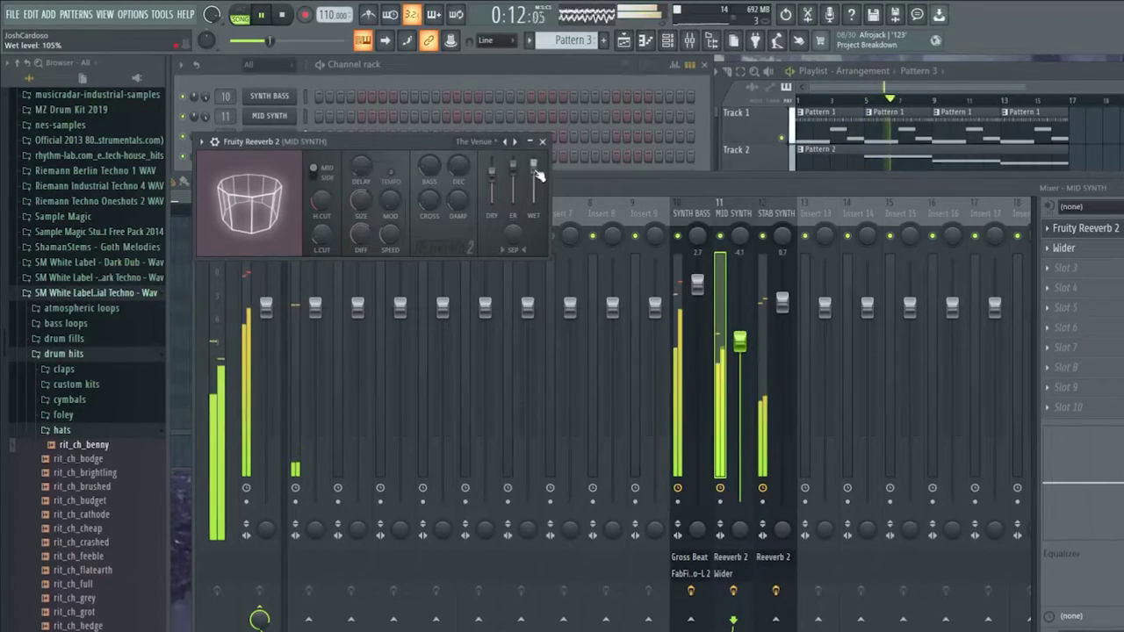
{"action": "left_click", "coordinate": [544, 142]}
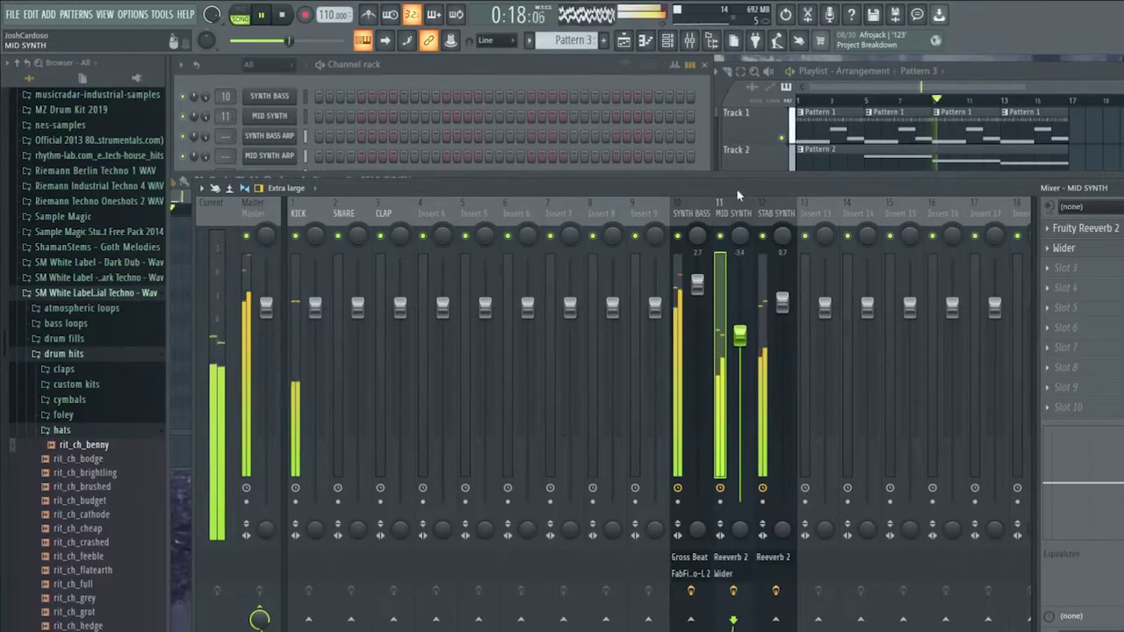
Extend the playlist arrangement by continuing Pattern 1 on Track 1 and Pattern 2 on Track 2 from bar 17 for 16 bars
{"action": "key", "text": "F5"}
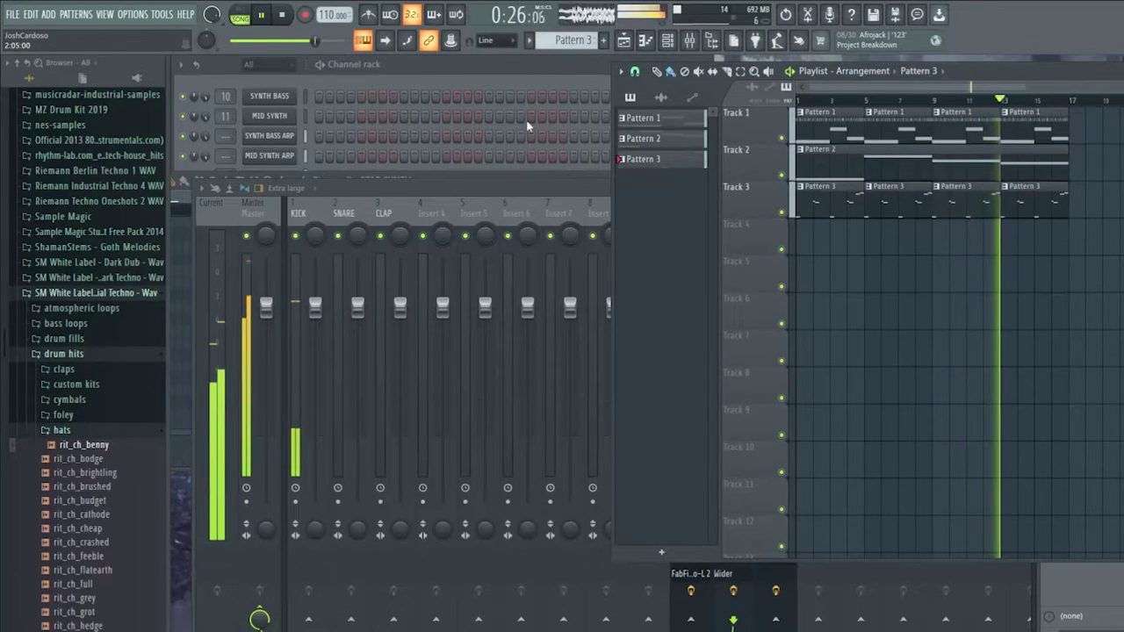
{"action": "left_click", "coordinate": [1075, 161]}
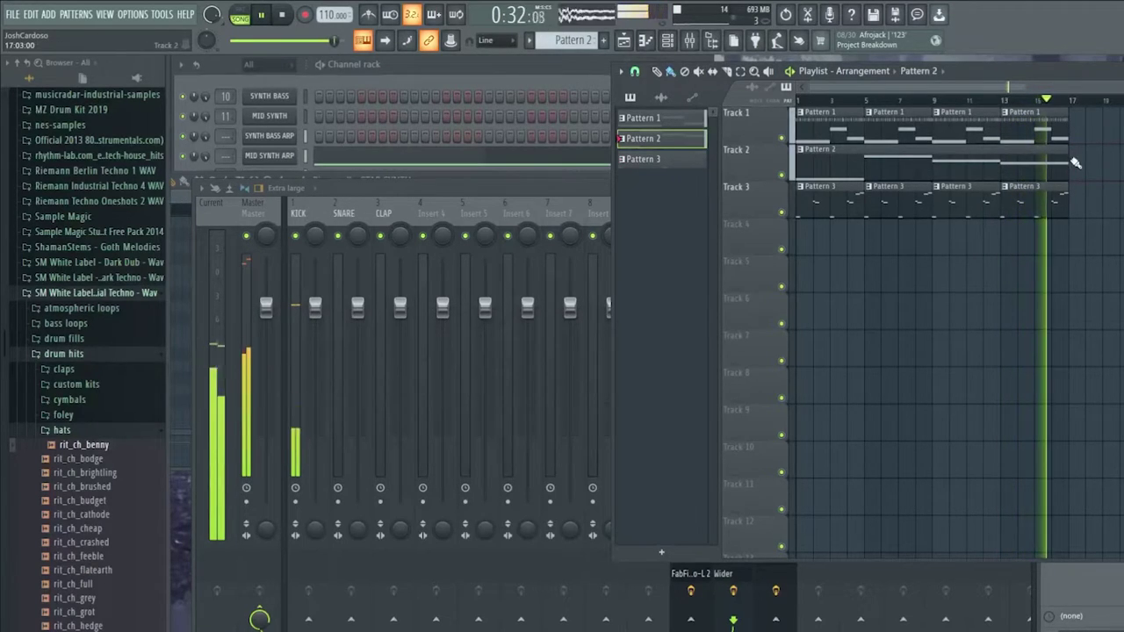
{"action": "left_click", "coordinate": [1075, 164]}
{"action": "left_click", "coordinate": [1048, 134]}
{"action": "left_click", "coordinate": [1075, 138]}
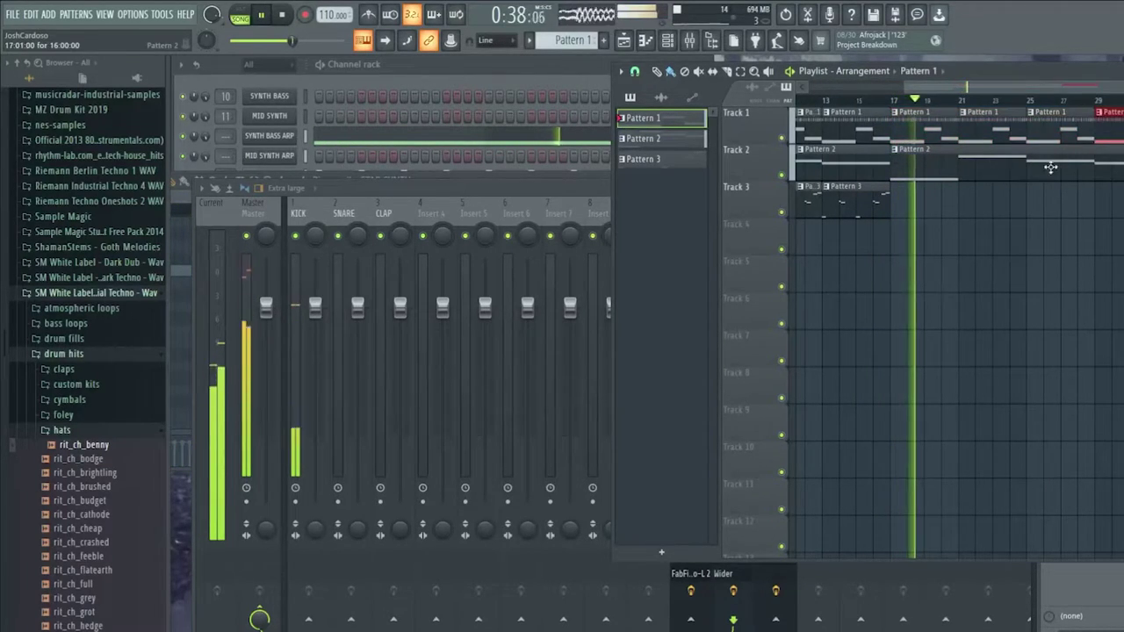
Unmute the snare, clap and closed-hat channels and select the SNARE insert in the mixer
{"action": "left_click", "coordinate": [445, 78]}
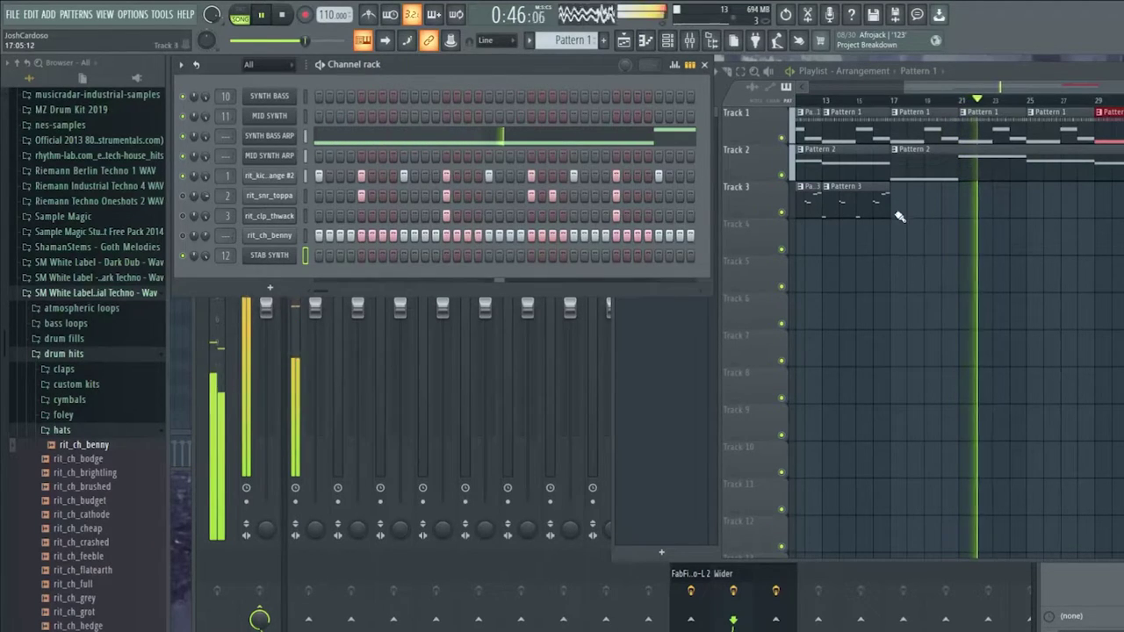
{"action": "left_click", "coordinate": [718, 72]}
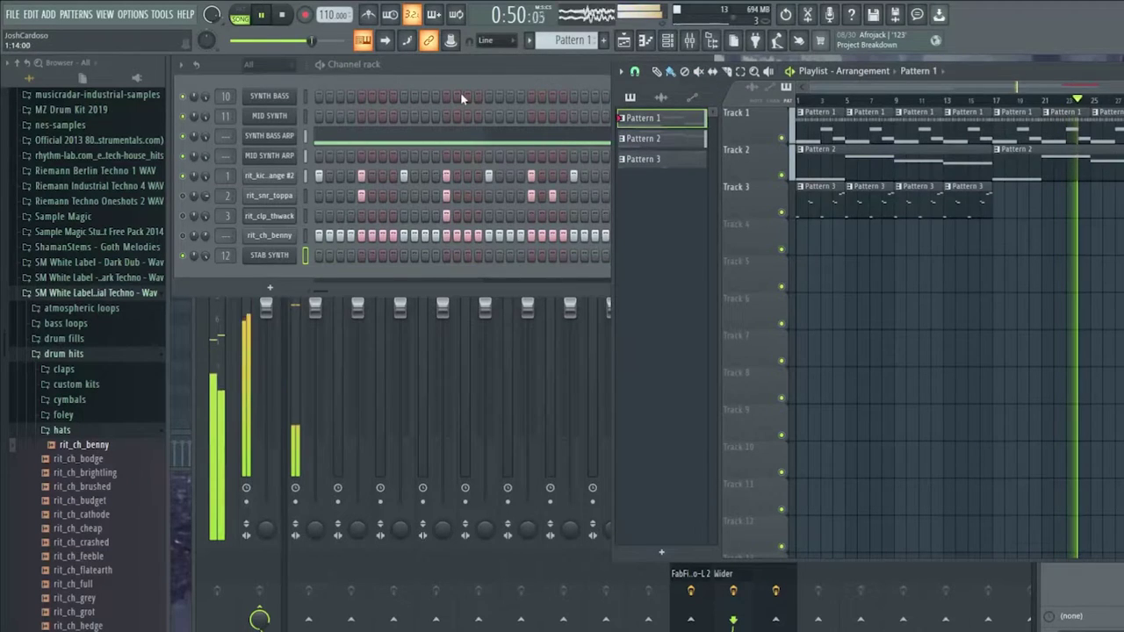
{"action": "left_click", "coordinate": [182, 236]}
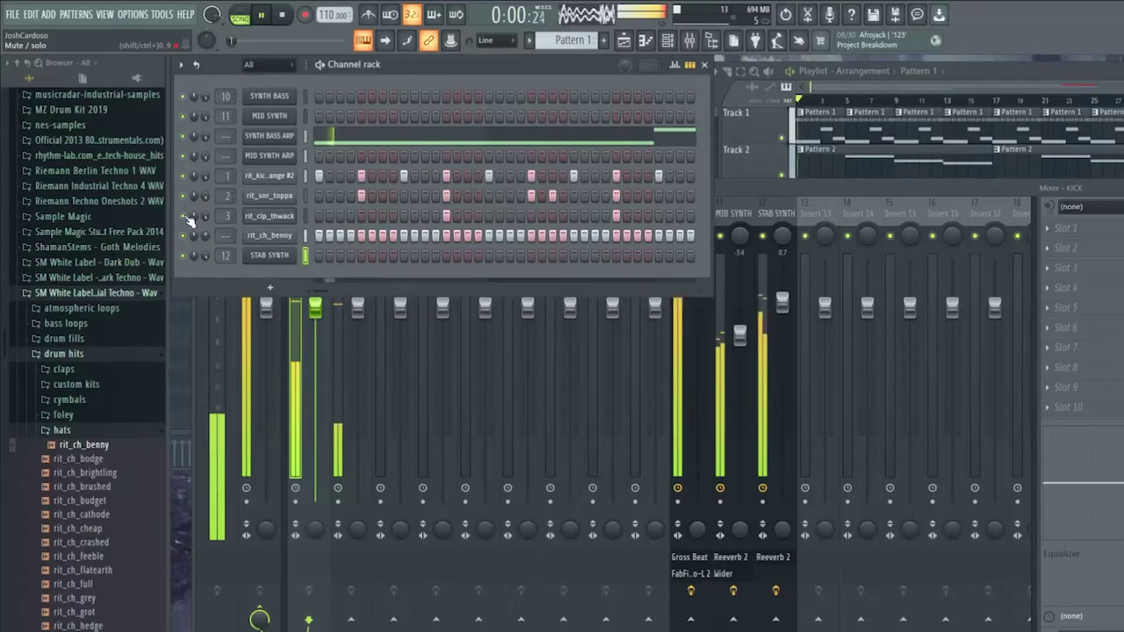
{"action": "left_click", "coordinate": [784, 186]}
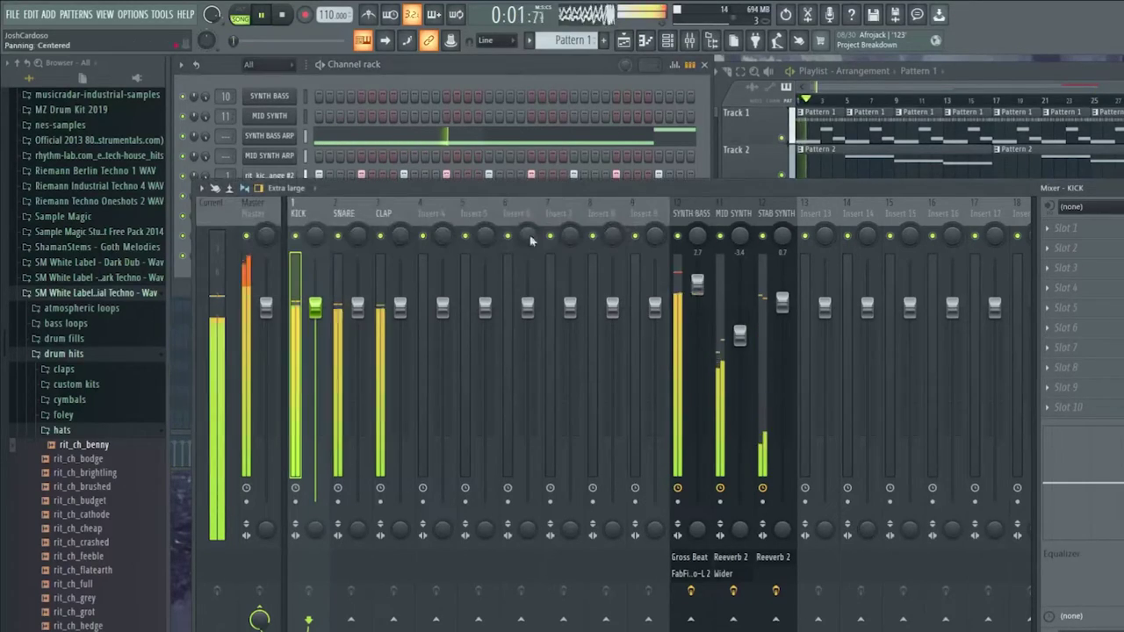
{"action": "left_click", "coordinate": [350, 216]}
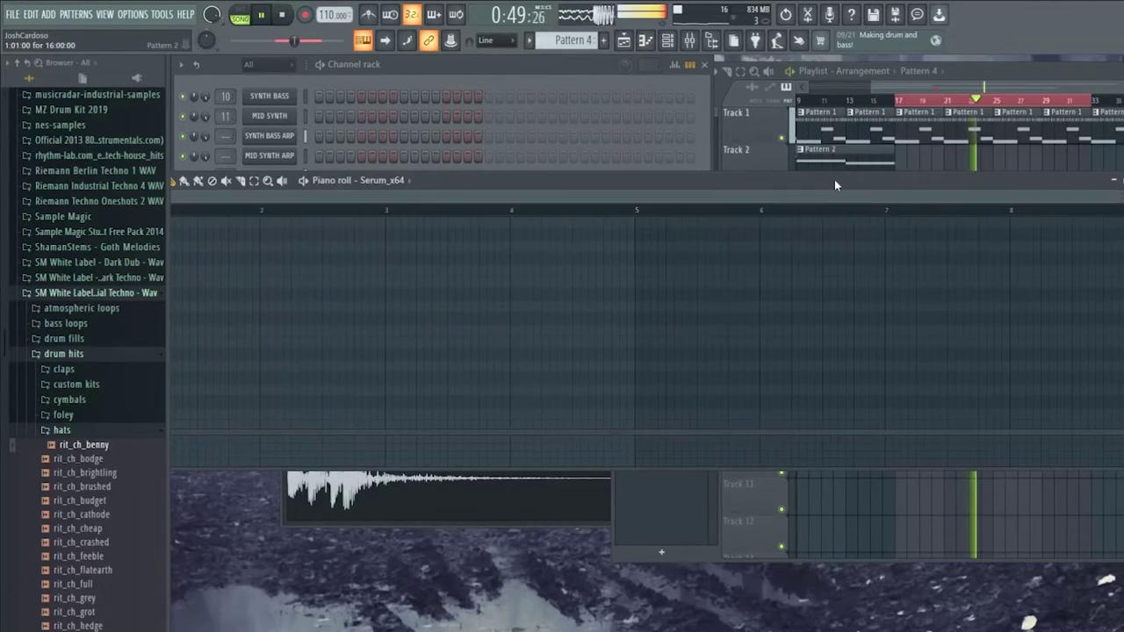
Reposition the Serum_x64 piano roll for Pattern 4 and place a long F6 note at the start of bar 1
{"action": "left_click_drag", "start_coordinate": [835, 181], "coordinate": [965, 252]}
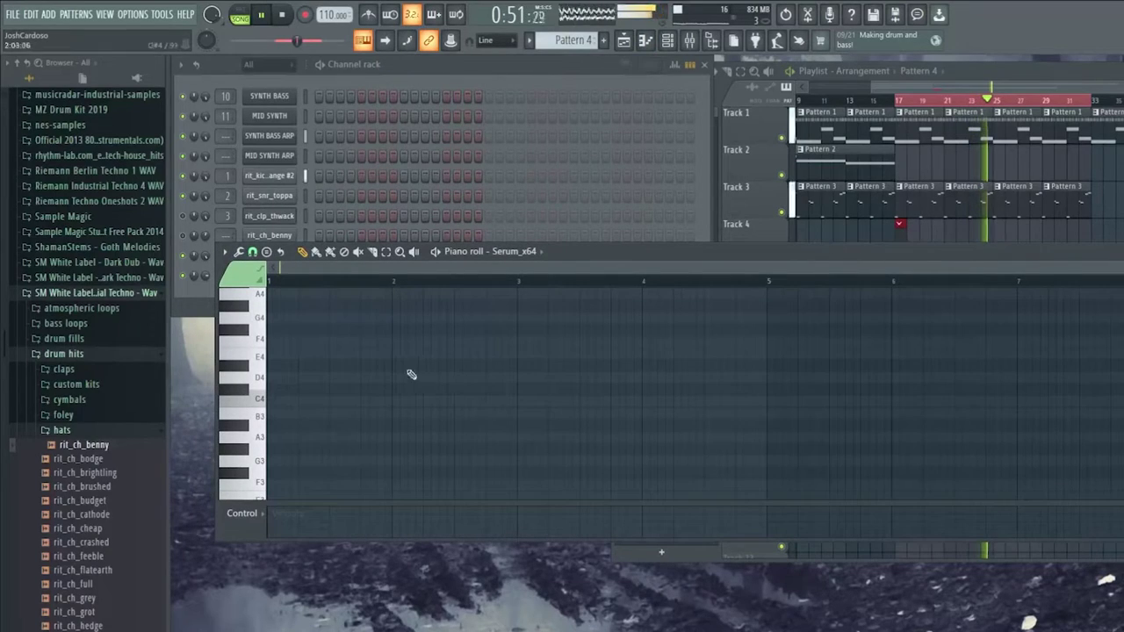
{"action": "scroll", "coordinate": [248, 351], "scroll_direction": "up", "scroll_amount": 5}
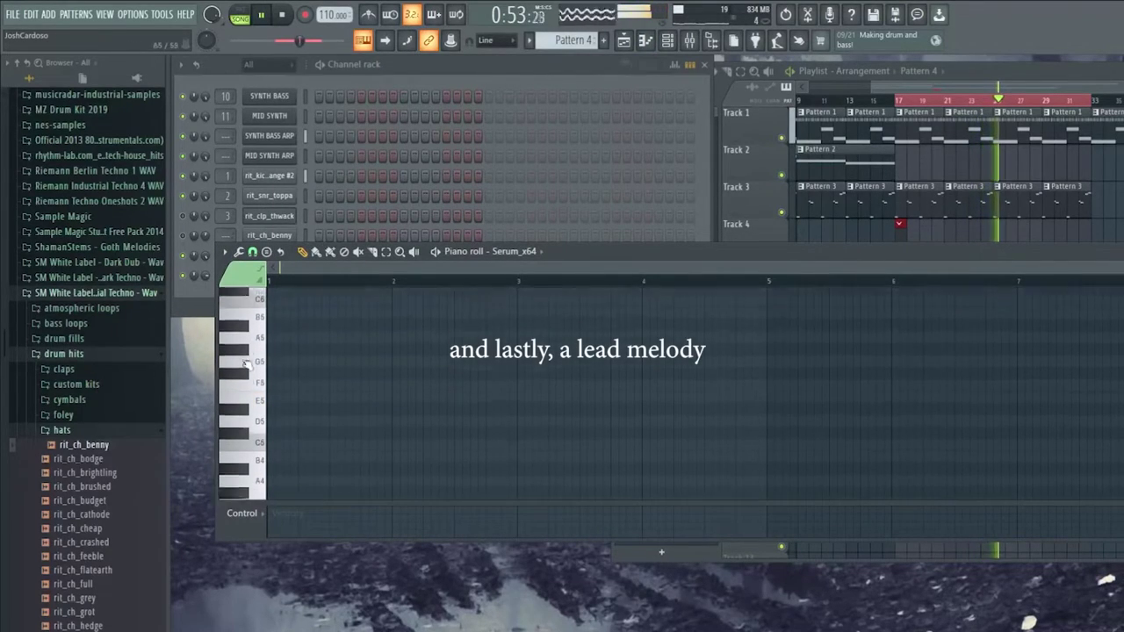
{"action": "scroll", "coordinate": [256, 355], "scroll_direction": "up", "scroll_amount": 4}
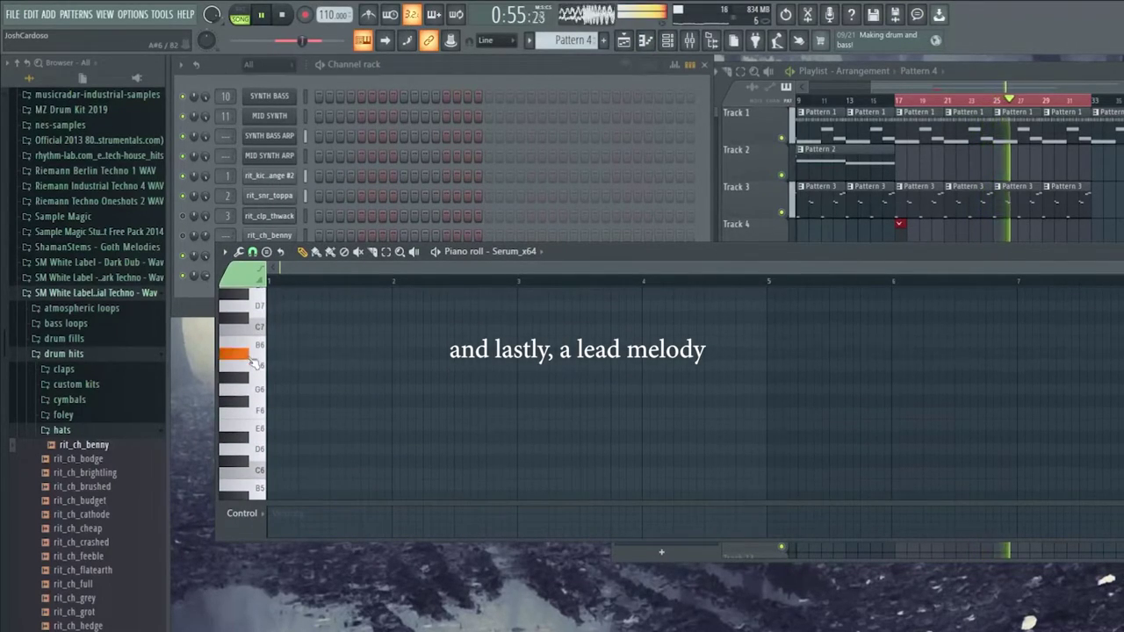
{"action": "scroll", "coordinate": [279, 416], "scroll_direction": "down", "scroll_amount": 2}
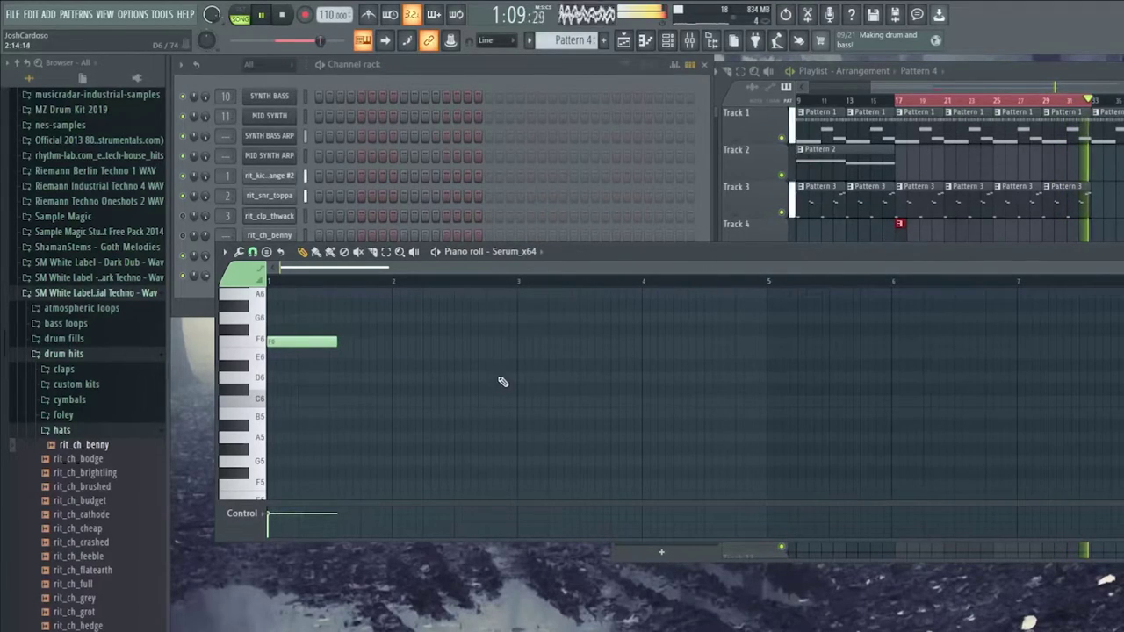
{"action": "scroll", "coordinate": [571, 382], "scroll_direction": "up", "scroll_amount": 2}
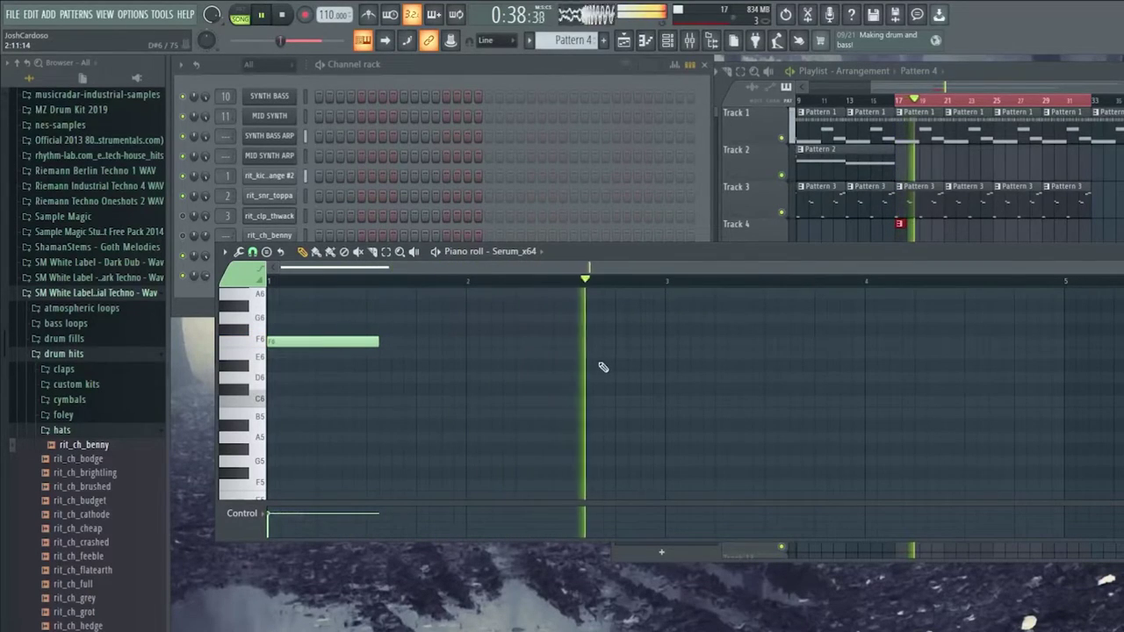
Lower the opening note by an octave to F5 and switch playback to pattern mode
{"action": "key", "text": "ctrl+Down"}
{"action": "key", "text": "space"}
{"action": "key", "text": "space"}
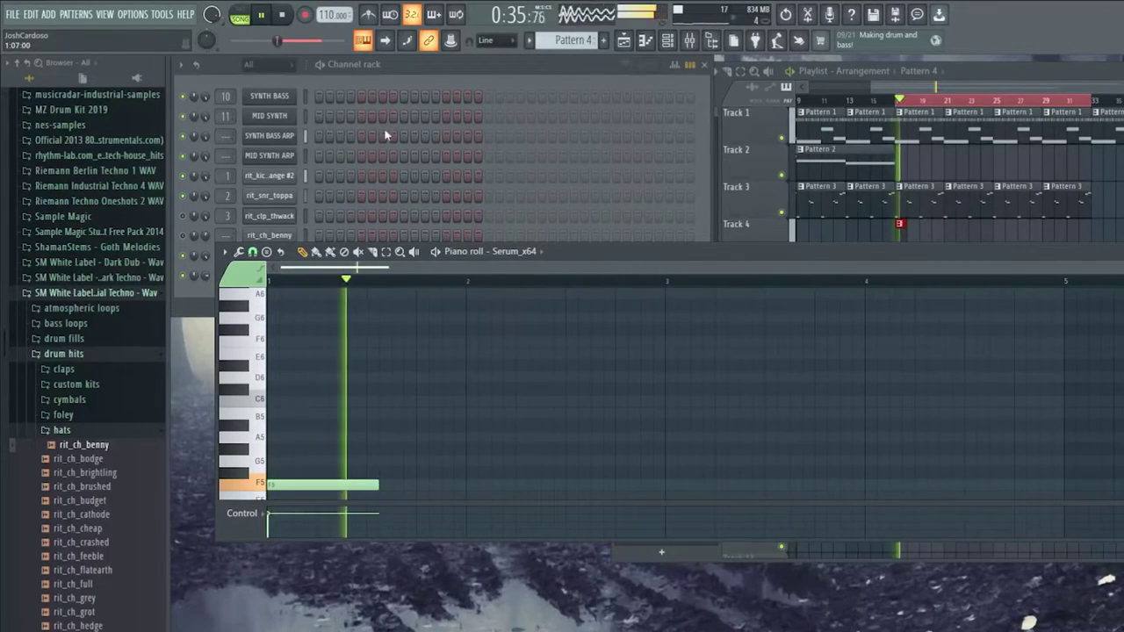
{"action": "left_click", "coordinate": [250, 17]}
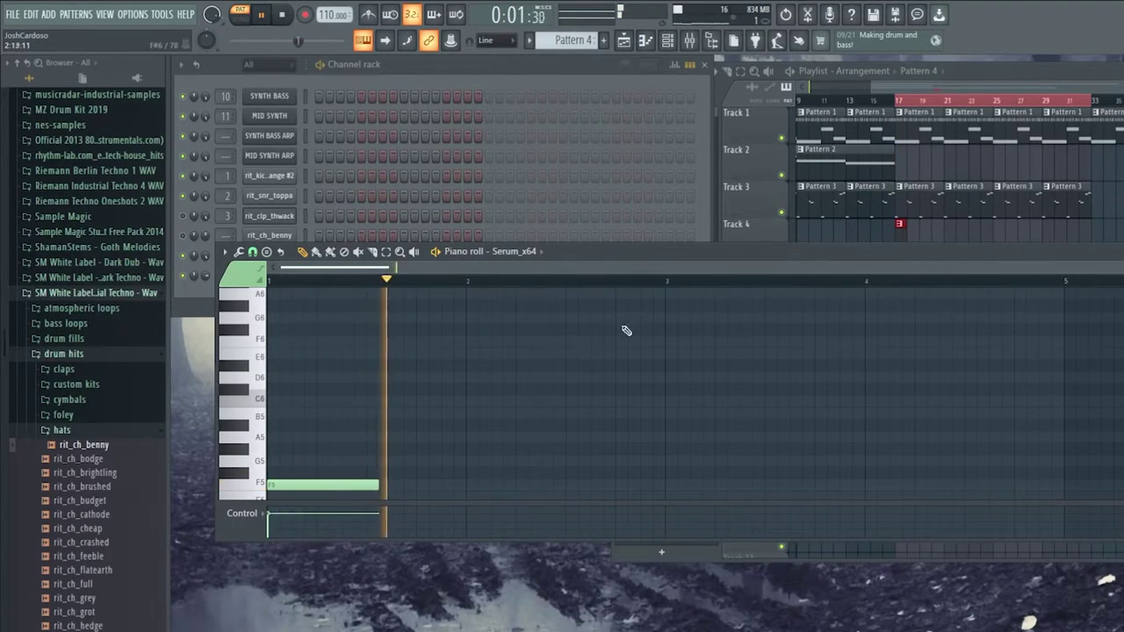
Build a two-note figure at the start of bar 3 with one-beat notes, A6 followed by F#6
{"action": "left_click", "coordinate": [677, 320]}
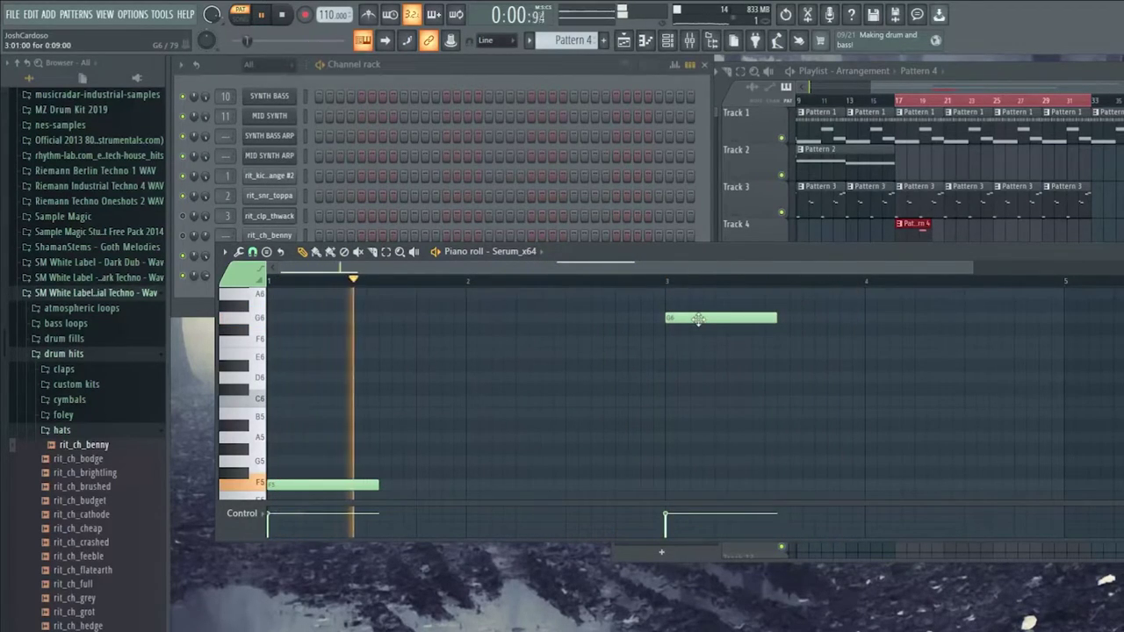
{"action": "left_click_drag", "start_coordinate": [779, 320], "coordinate": [714, 320]}
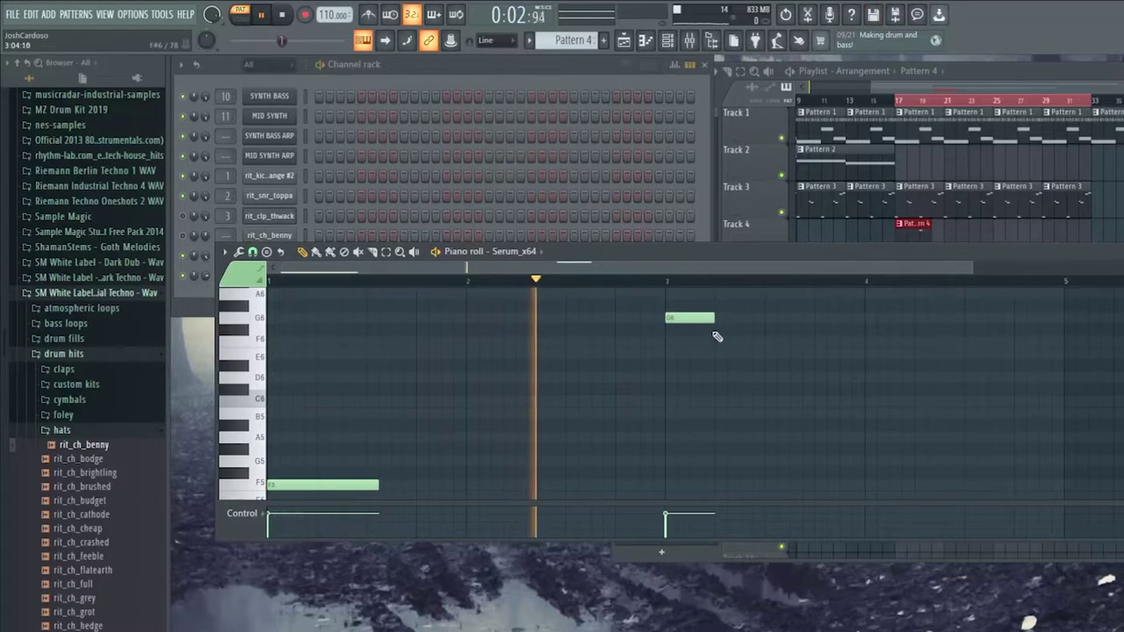
{"action": "left_click", "coordinate": [720, 329]}
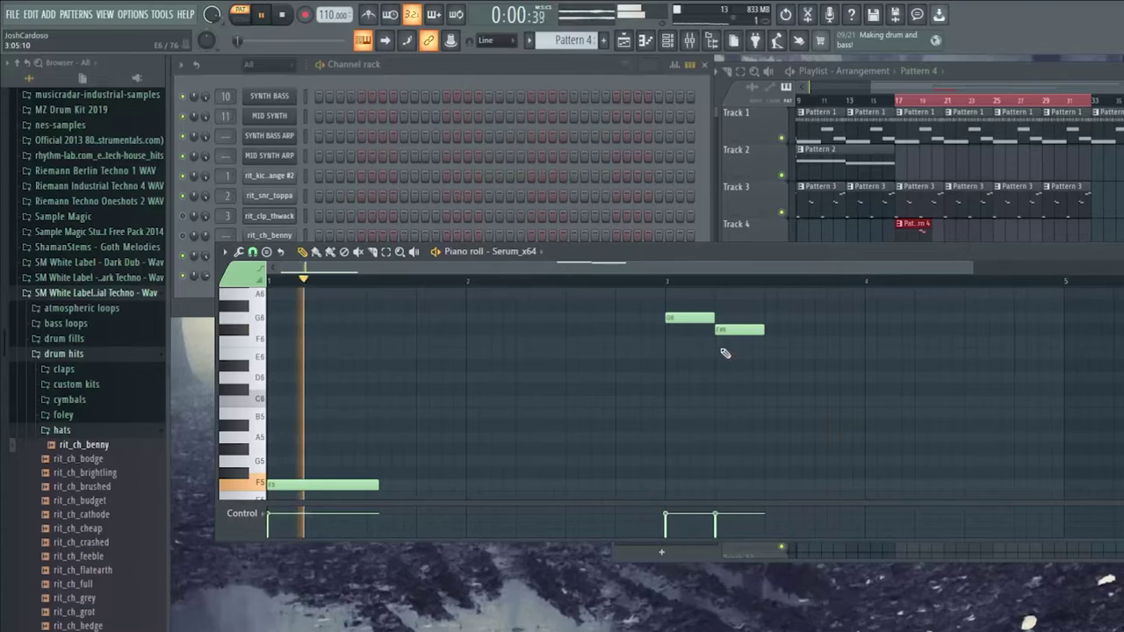
{"action": "left_click_drag", "start_coordinate": [692, 306], "coordinate": [689, 291]}
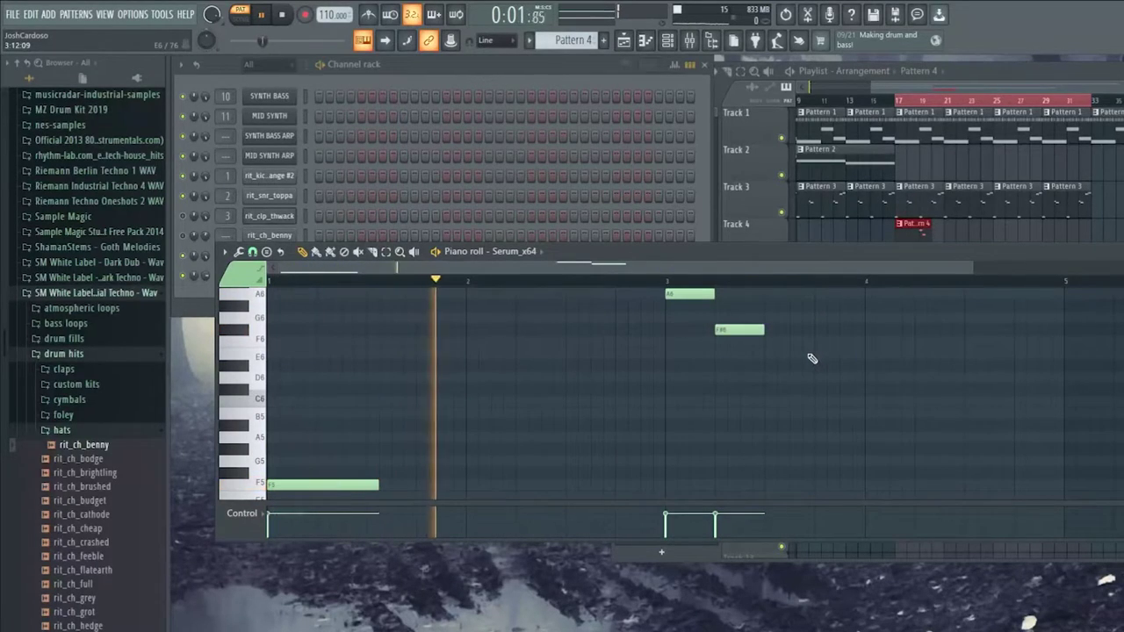
Change the bar 3 figure to A#6 followed by A6, removing the F#6 note
{"action": "scroll", "coordinate": [795, 378], "scroll_direction": "up", "scroll_amount": 4}
{"action": "left_click_drag", "start_coordinate": [671, 400], "coordinate": [670, 389]}
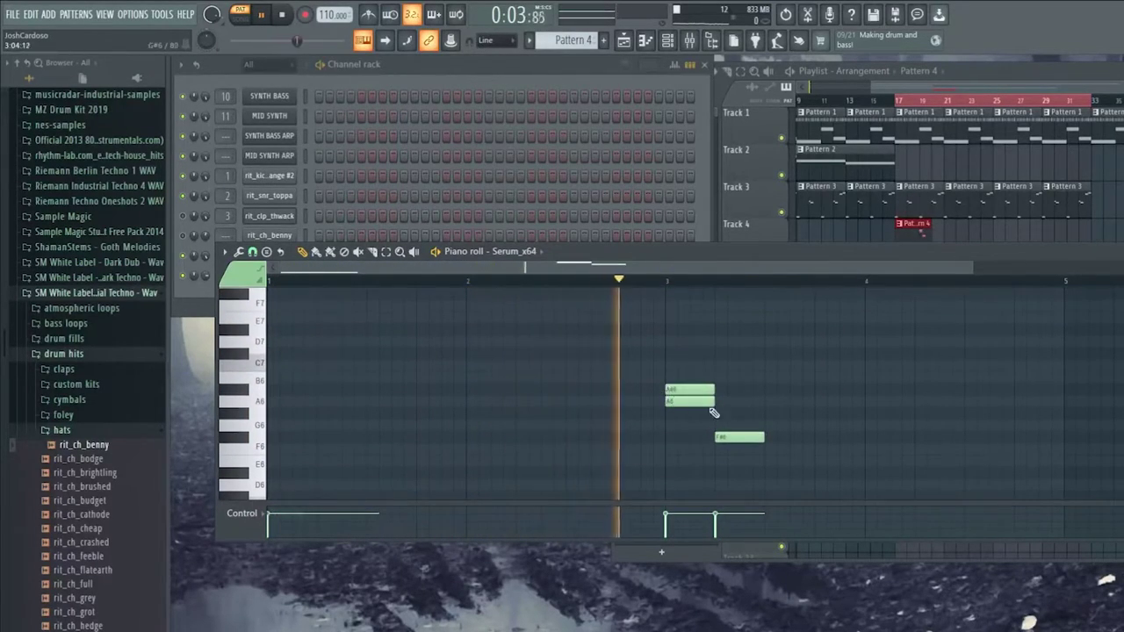
{"action": "left_click", "coordinate": [741, 401]}
{"action": "right_click", "coordinate": [744, 438]}
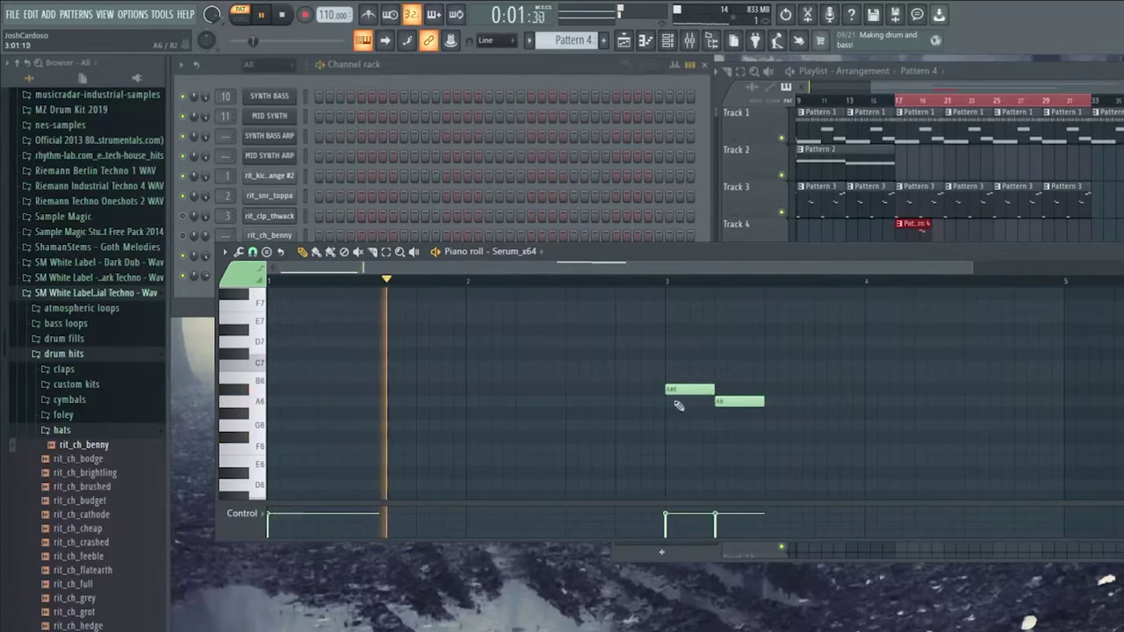
Add a one-beat F5 note on the last beat of bar 2, leading into bar 3
{"action": "scroll", "coordinate": [439, 451], "scroll_direction": "down", "scroll_amount": 6}
{"action": "scroll", "coordinate": [492, 453], "scroll_direction": "up", "scroll_amount": 2}
{"action": "left_click", "coordinate": [628, 449]}
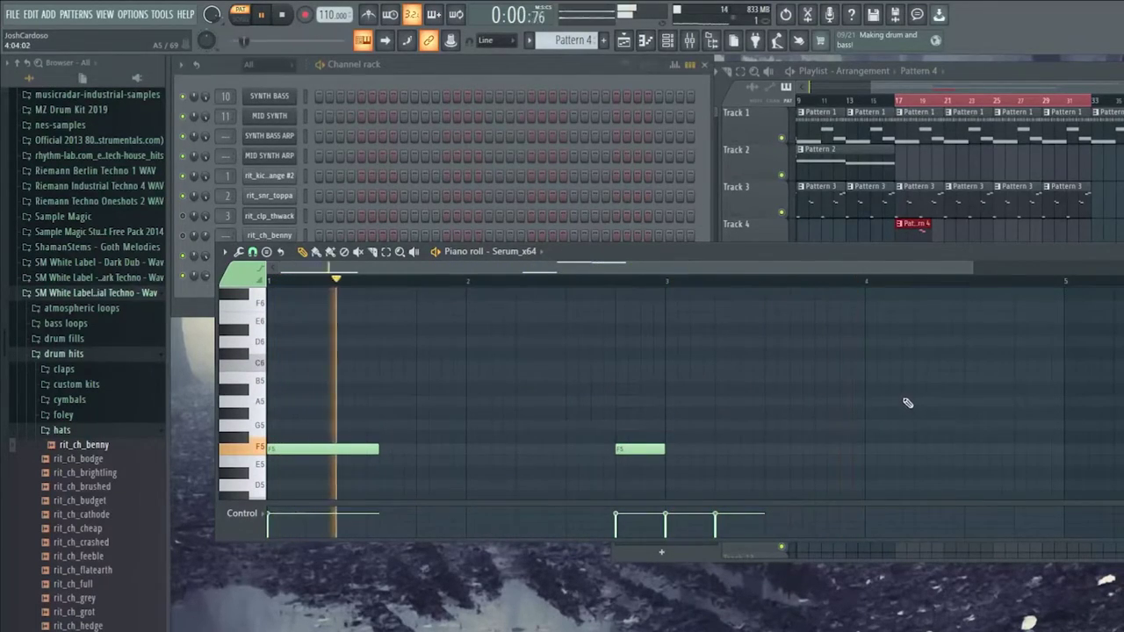
Enlarge the piano roll and add two short F#6 notes on the last beat of bar 3, followed by F6 on bar 4
{"action": "scroll", "coordinate": [878, 415], "scroll_direction": "up", "scroll_amount": 3}
{"action": "scroll", "coordinate": [843, 413], "scroll_direction": "down", "scroll_amount": 4}
{"action": "left_click_drag", "start_coordinate": [970, 268], "coordinate": [1064, 268]}
{"action": "scroll", "coordinate": [816, 439], "scroll_direction": "up", "scroll_amount": 2}
{"action": "scroll", "coordinate": [799, 454], "scroll_direction": "down", "scroll_amount": 1}
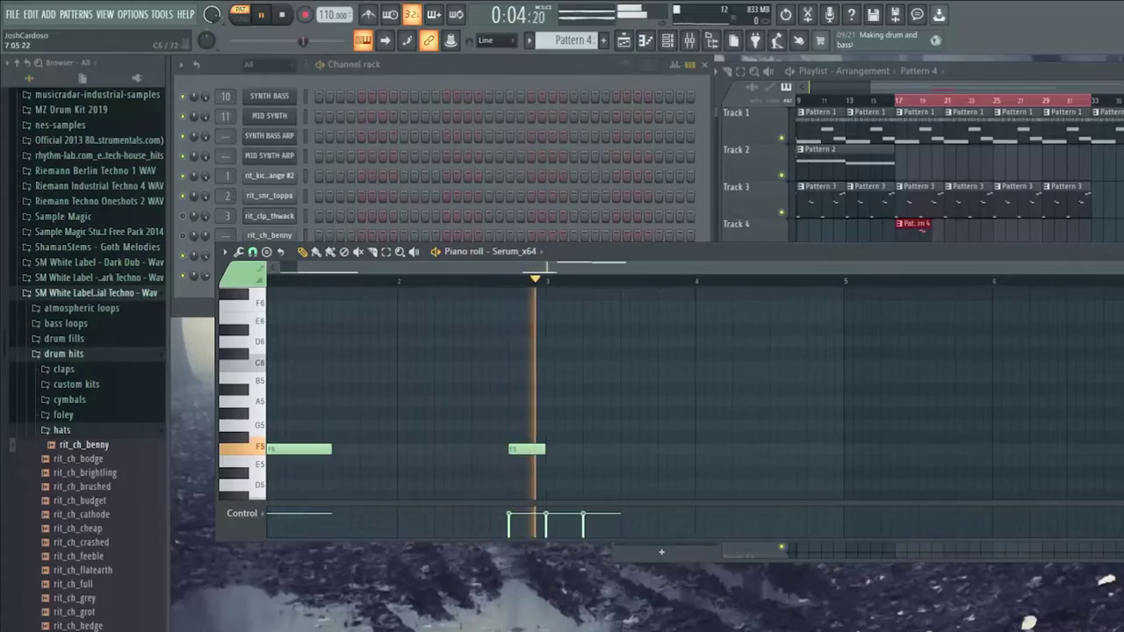
{"action": "left_click_drag", "start_coordinate": [1057, 243], "coordinate": [1016, 95]}
{"action": "scroll", "coordinate": [816, 309], "scroll_direction": "up", "scroll_amount": 3}
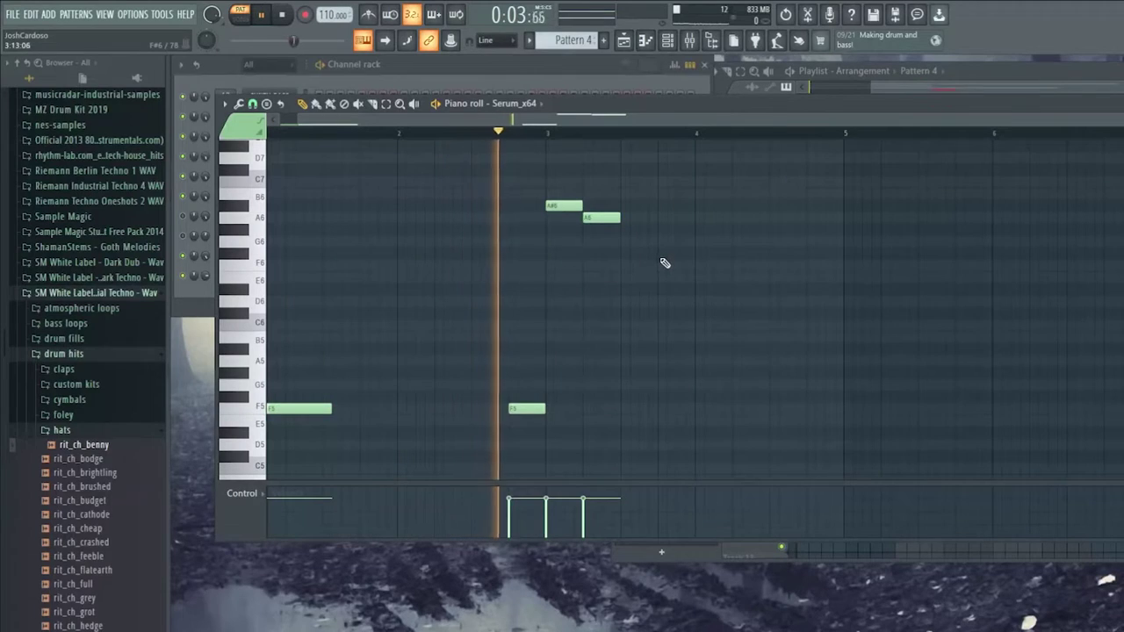
{"action": "left_click", "coordinate": [661, 255]}
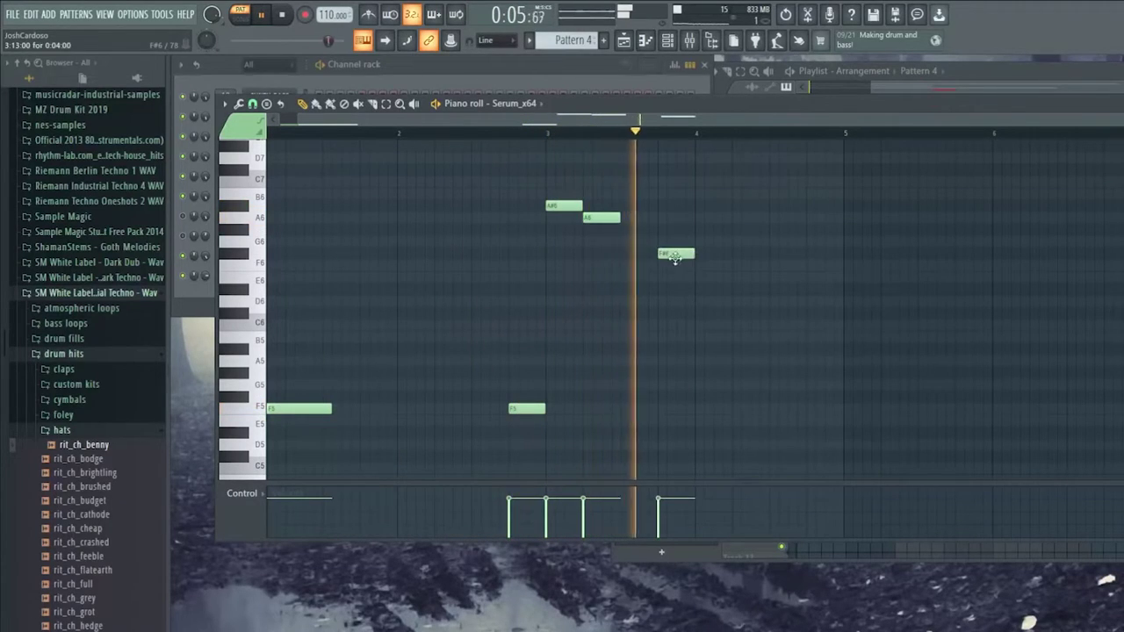
{"action": "left_click", "coordinate": [701, 254]}
{"action": "mouse_move", "coordinate": [692, 253]}
{"action": "left_mouse_down"}
{"action": "mouse_move", "coordinate": [665, 256]}
{"action": "mouse_move", "coordinate": [690, 259]}
{"action": "left_mouse_up"}
{"action": "left_click", "coordinate": [700, 265]}
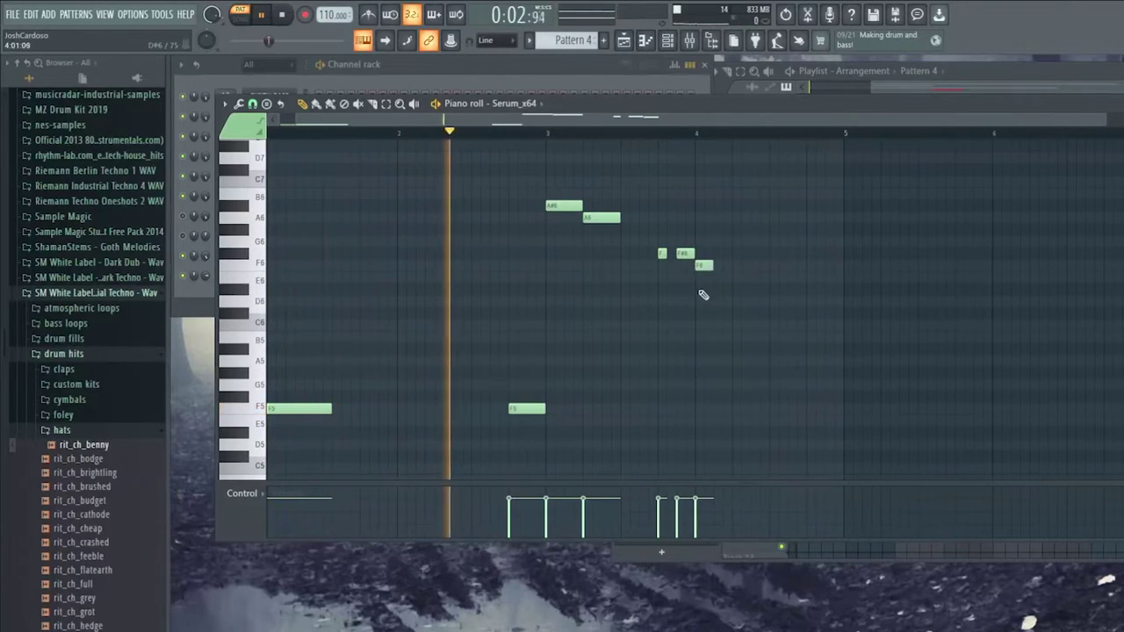
In bar 4, add two short F#6 notes from the third beat and a D6 note on the fourth beat
{"action": "left_click", "coordinate": [773, 266]}
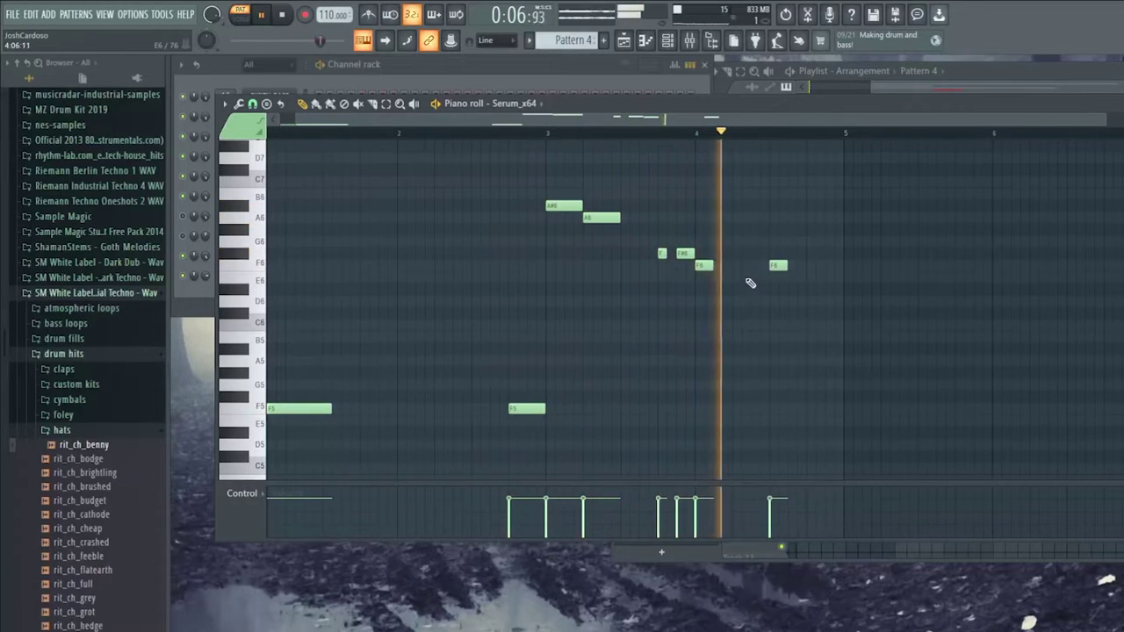
{"action": "right_click", "coordinate": [780, 266]}
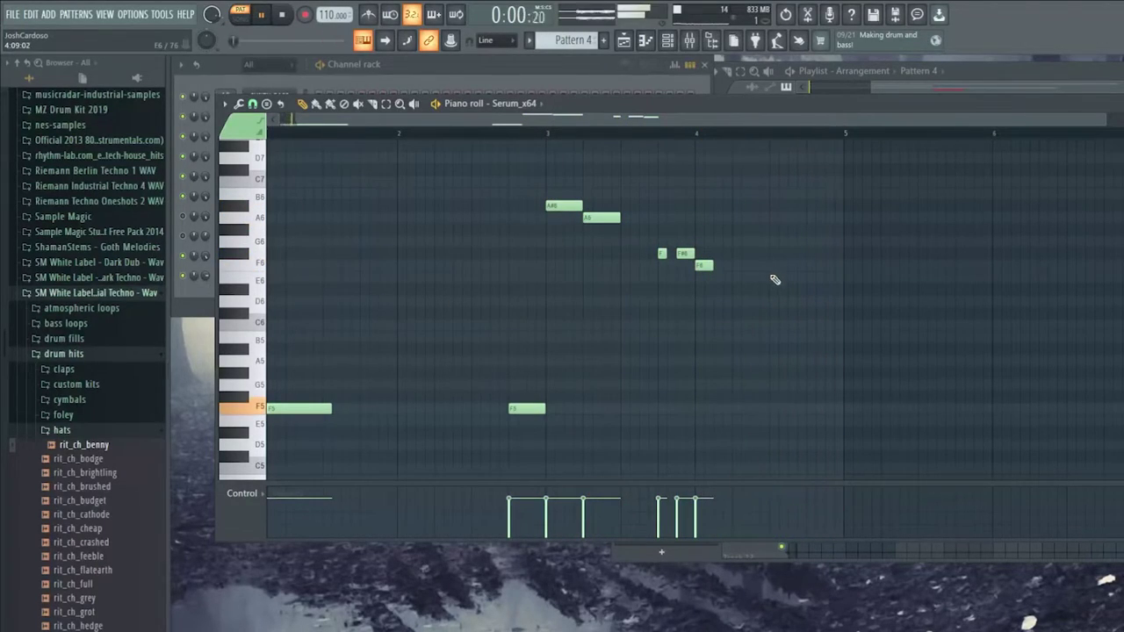
{"action": "left_click", "coordinate": [779, 253]}
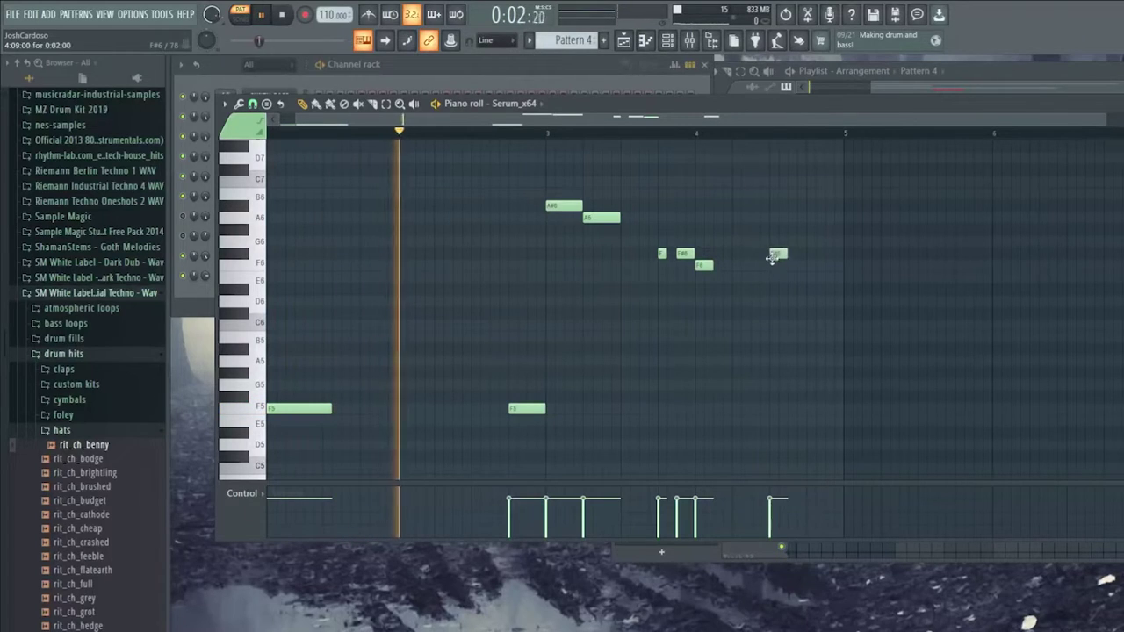
{"action": "left_click_drag", "start_coordinate": [781, 255], "coordinate": [802, 256]}
{"action": "left_click", "coordinate": [791, 254]}
{"action": "left_click", "coordinate": [809, 289]}
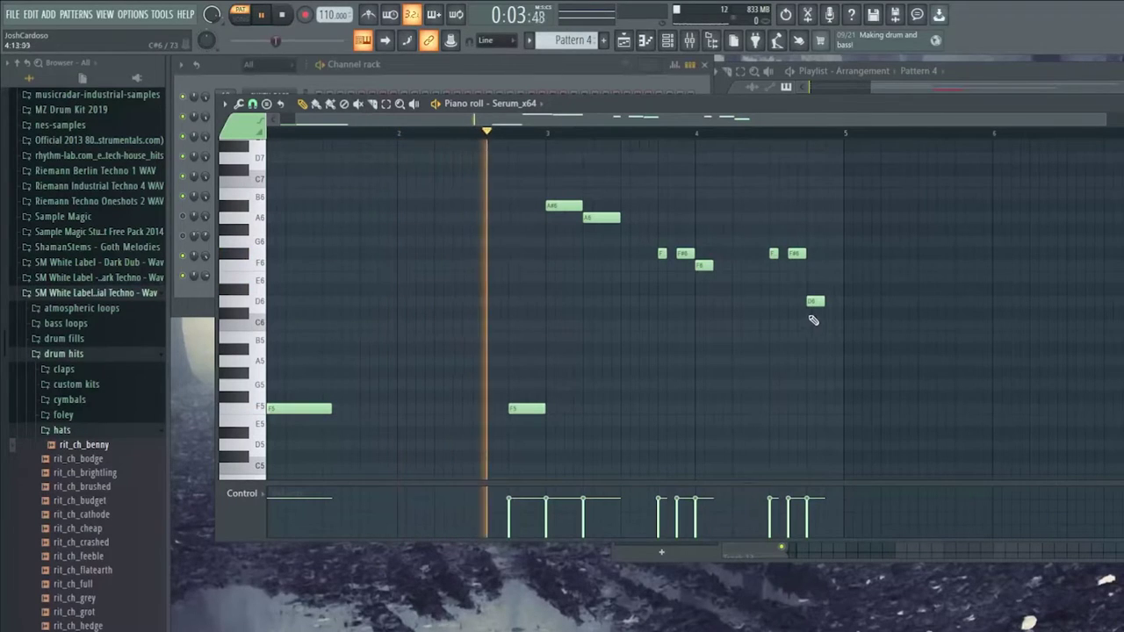
Lower the D6 note on the fourth beat of bar 4 to C#6
{"action": "scroll", "coordinate": [805, 300], "scroll_direction": "up", "scroll_amount": 3}
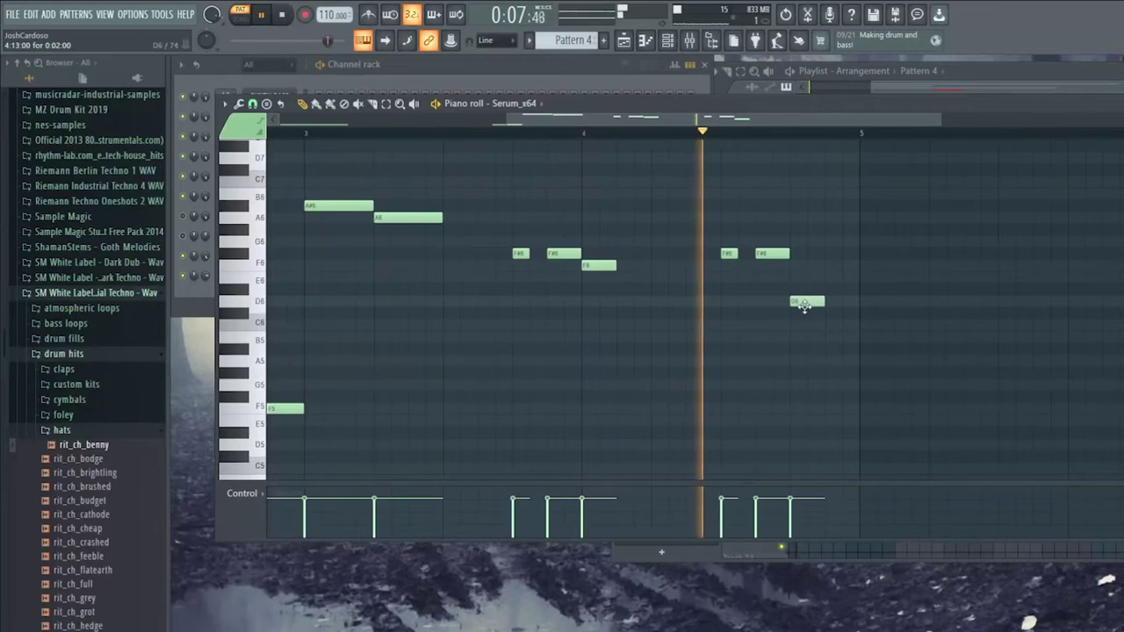
{"action": "left_click_drag", "start_coordinate": [806, 296], "coordinate": [806, 308]}
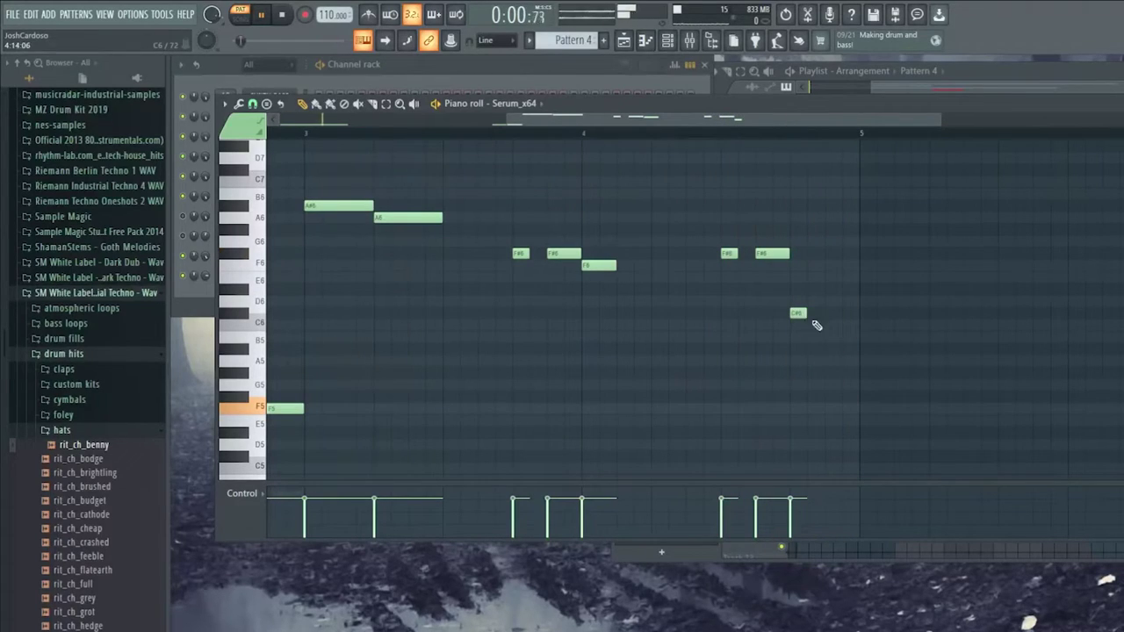
{"action": "scroll", "coordinate": [801, 353], "scroll_direction": "down", "scroll_amount": 2}
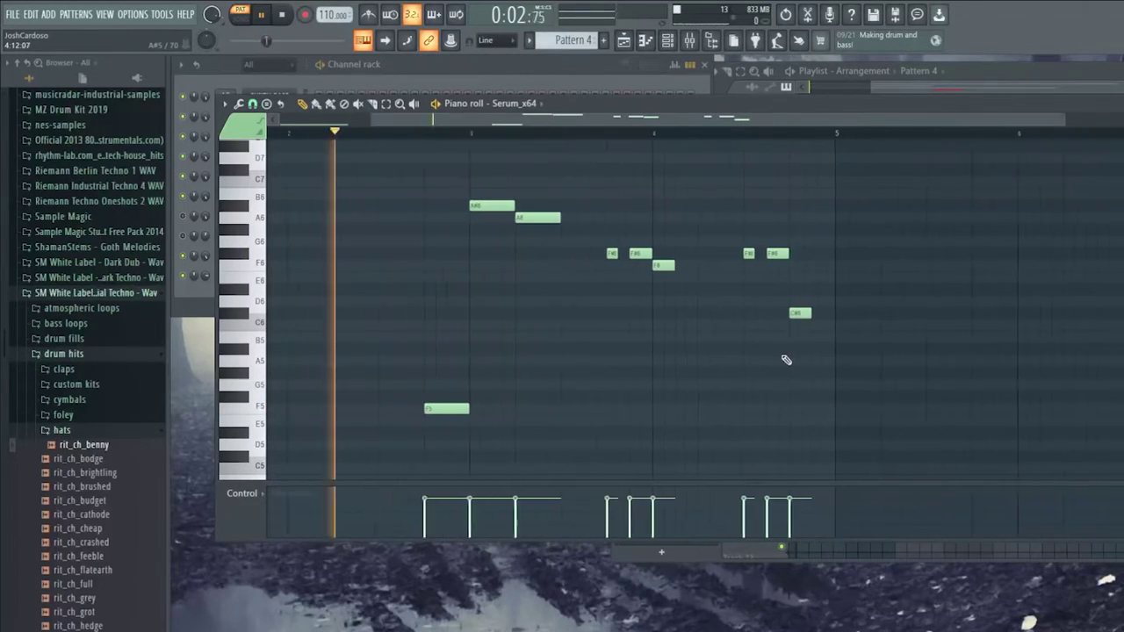
Fill bar 5 with four short C6 notes, one on each beat
{"action": "left_click", "coordinate": [835, 338]}
{"action": "right_click", "coordinate": [834, 339]}
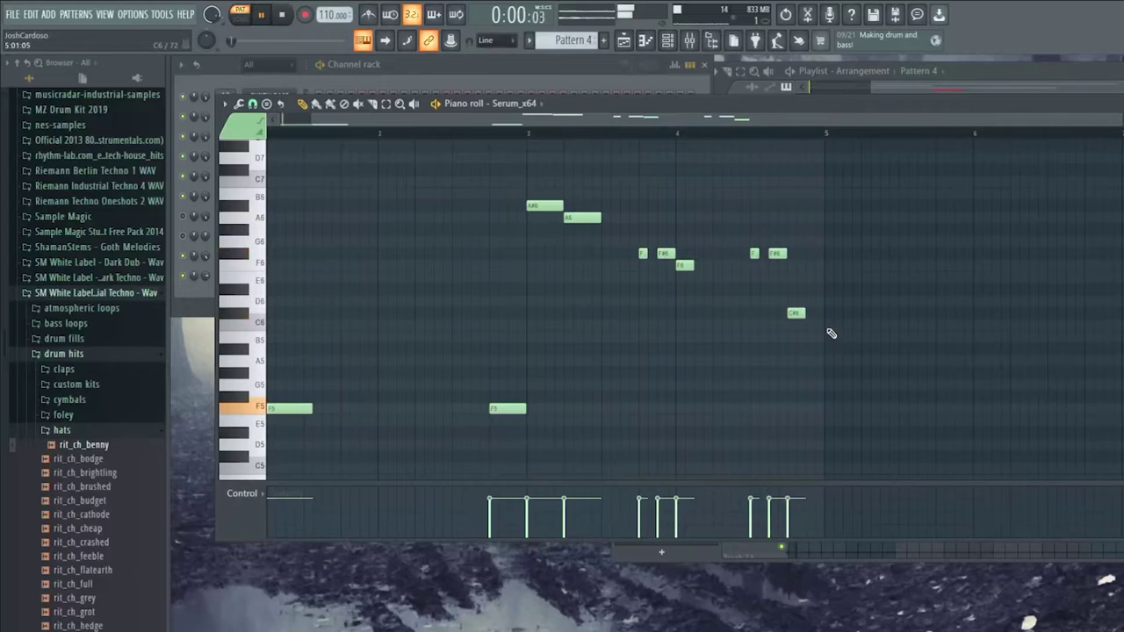
{"action": "scroll", "coordinate": [834, 332], "scroll_direction": "up", "scroll_amount": 2, "text": "ctrl"}
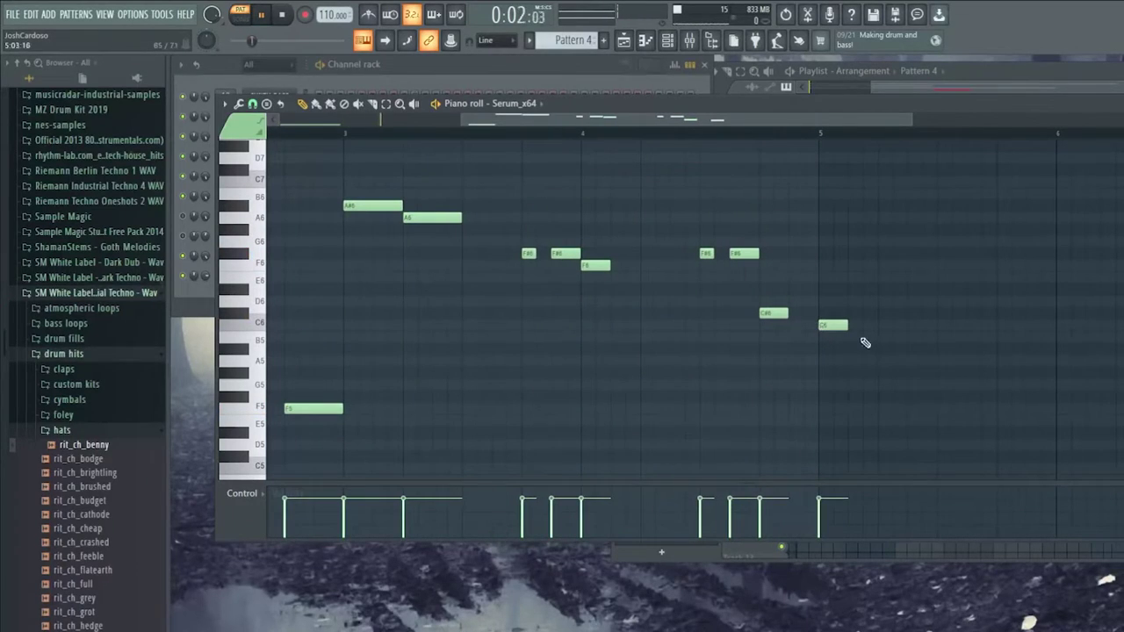
{"action": "left_click", "coordinate": [949, 326]}
{"action": "left_click", "coordinate": [1008, 326]}
{"action": "scroll", "coordinate": [747, 383], "scroll_direction": "down", "scroll_amount": 2, "text": "ctrl"}
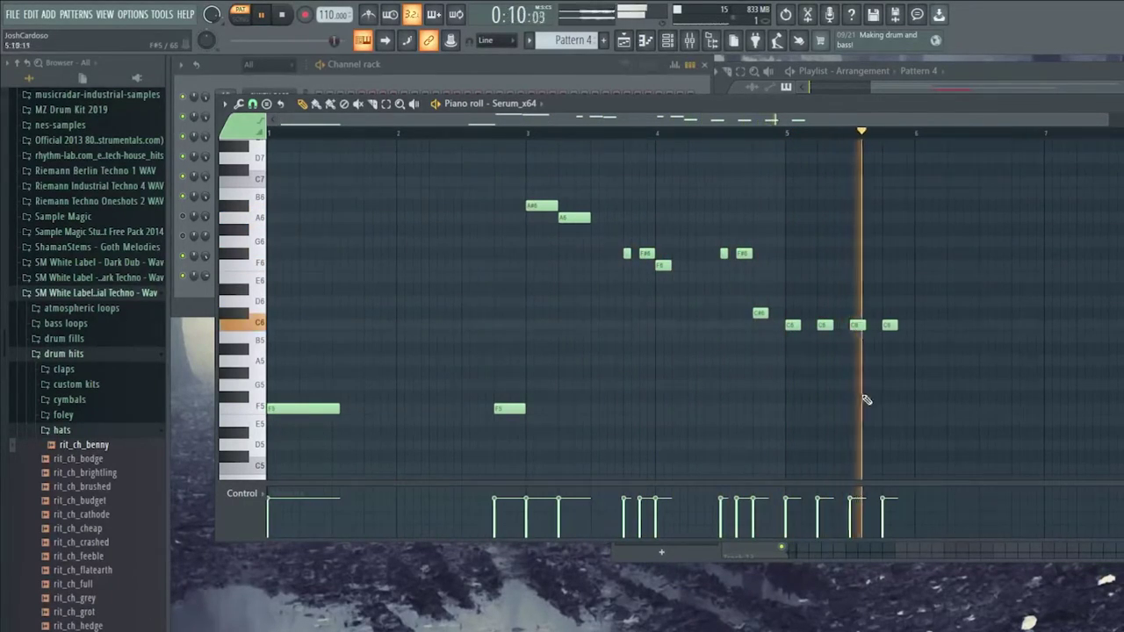
{"action": "left_click", "coordinate": [926, 372]}
{"action": "left_click_drag", "start_coordinate": [929, 373], "coordinate": [921, 376]}
{"action": "right_click", "coordinate": [921, 375]}
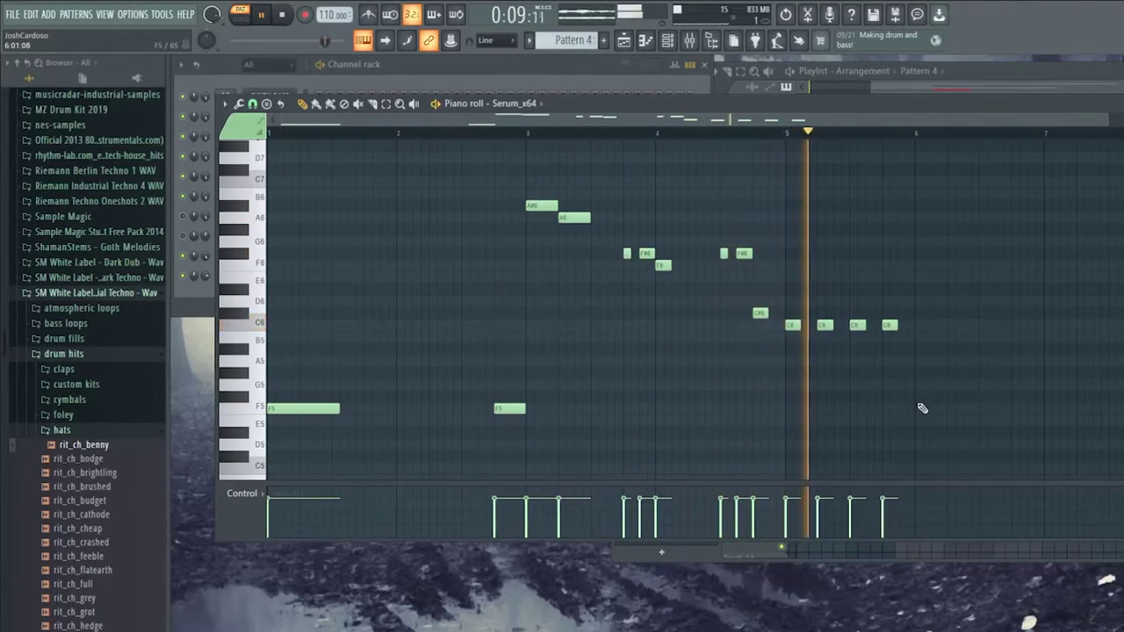
Add a short F5, F#5, F5 figure at the start of bar 6 and repeat it at bars 7 and 8
{"action": "left_click", "coordinate": [921, 409]}
{"action": "left_click", "coordinate": [938, 396]}
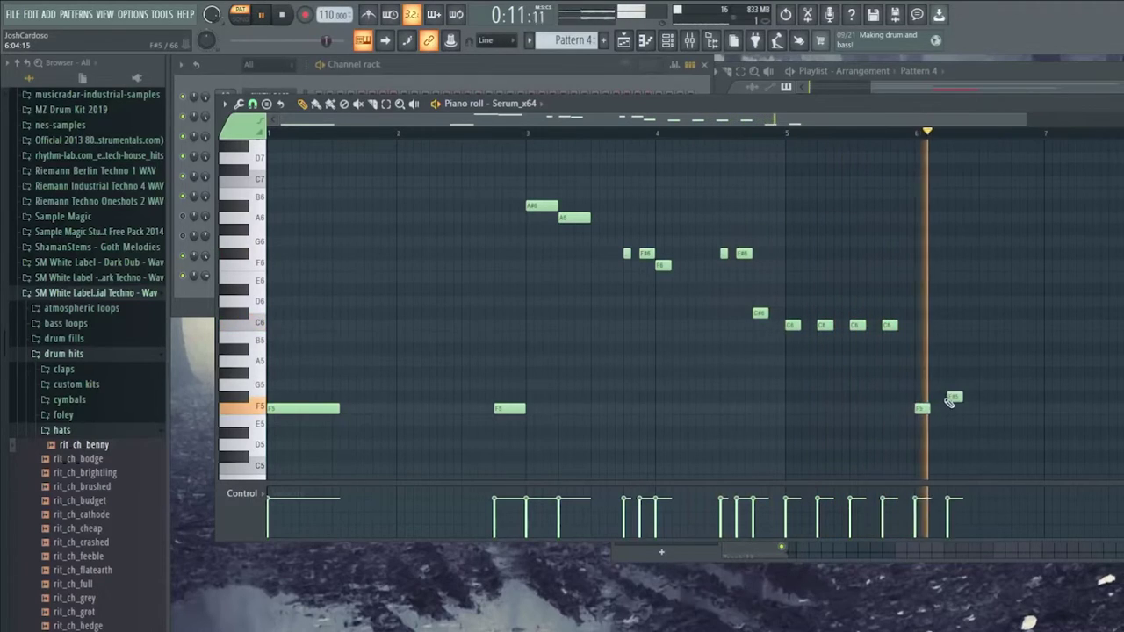
{"action": "left_click", "coordinate": [954, 408]}
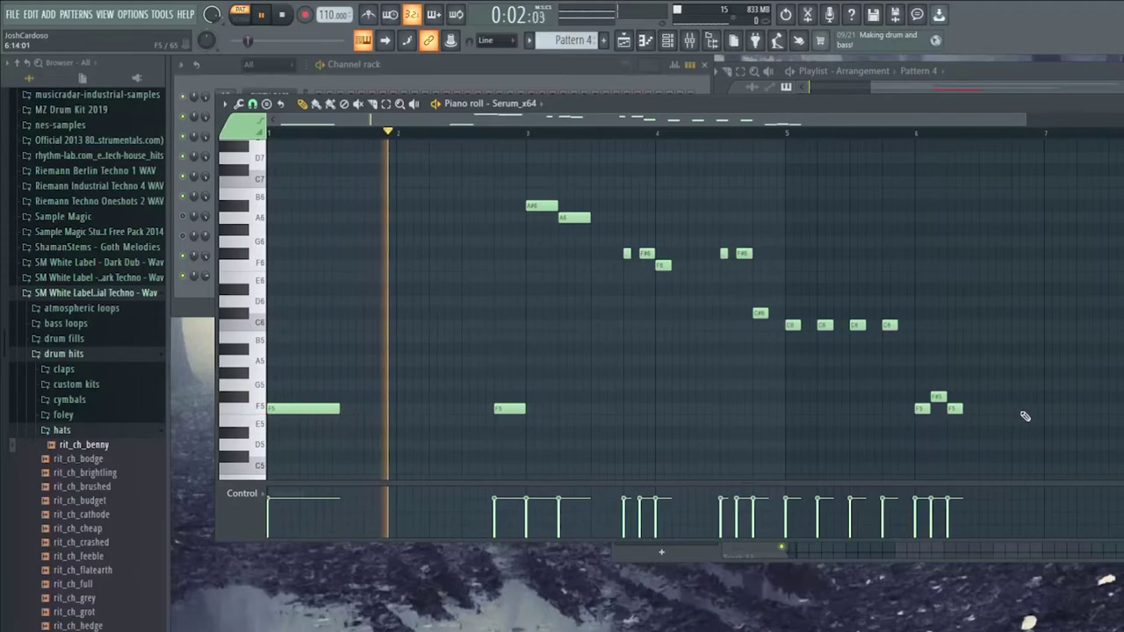
{"action": "left_click", "coordinate": [1050, 408]}
{"action": "left_click", "coordinate": [1066, 396]}
{"action": "left_click", "coordinate": [1084, 408]}
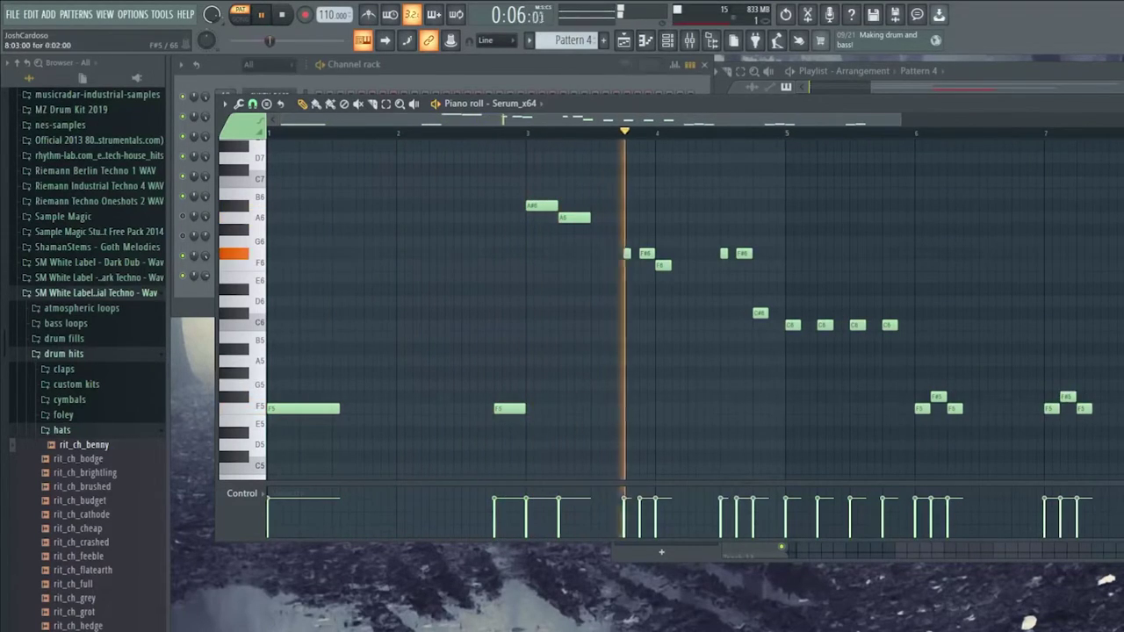
Add a short F5 note on the last beat of bars 6, 7 and 8
{"action": "scroll", "coordinate": [881, 351], "scroll_direction": "down", "scroll_amount": 2}
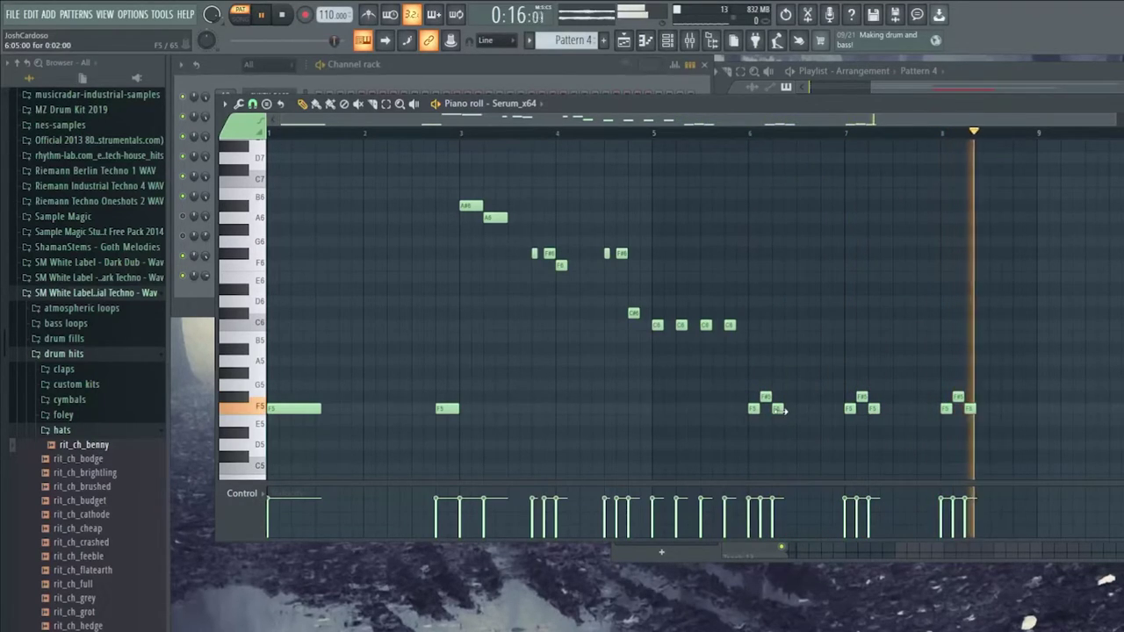
{"action": "left_click", "coordinate": [826, 413]}
{"action": "left_click", "coordinate": [922, 409]}
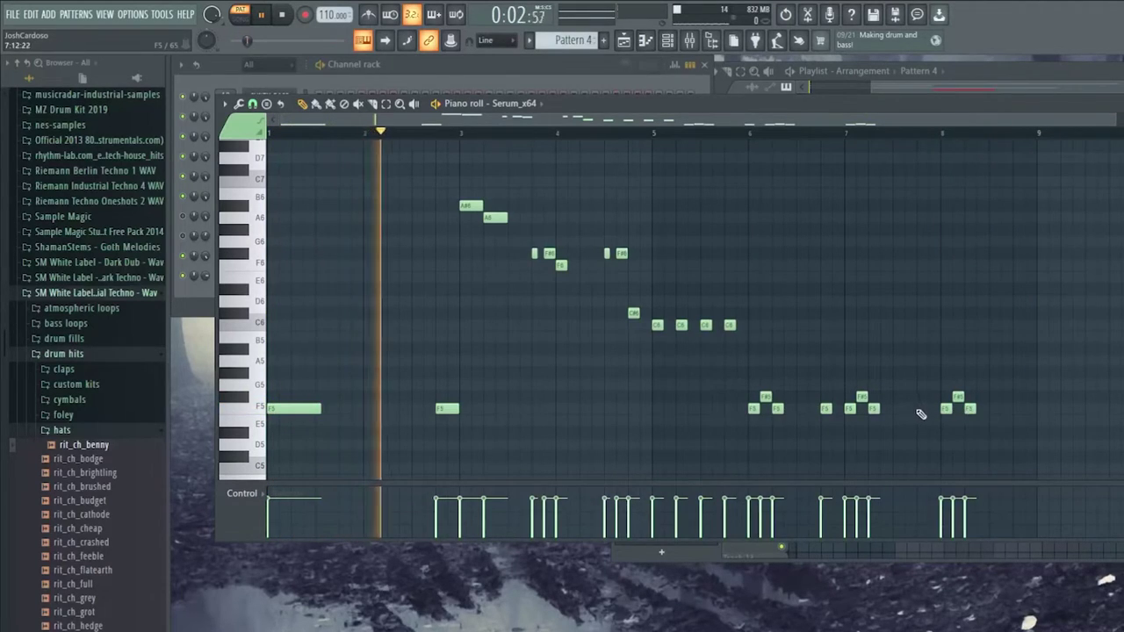
{"action": "left_click", "coordinate": [1013, 411]}
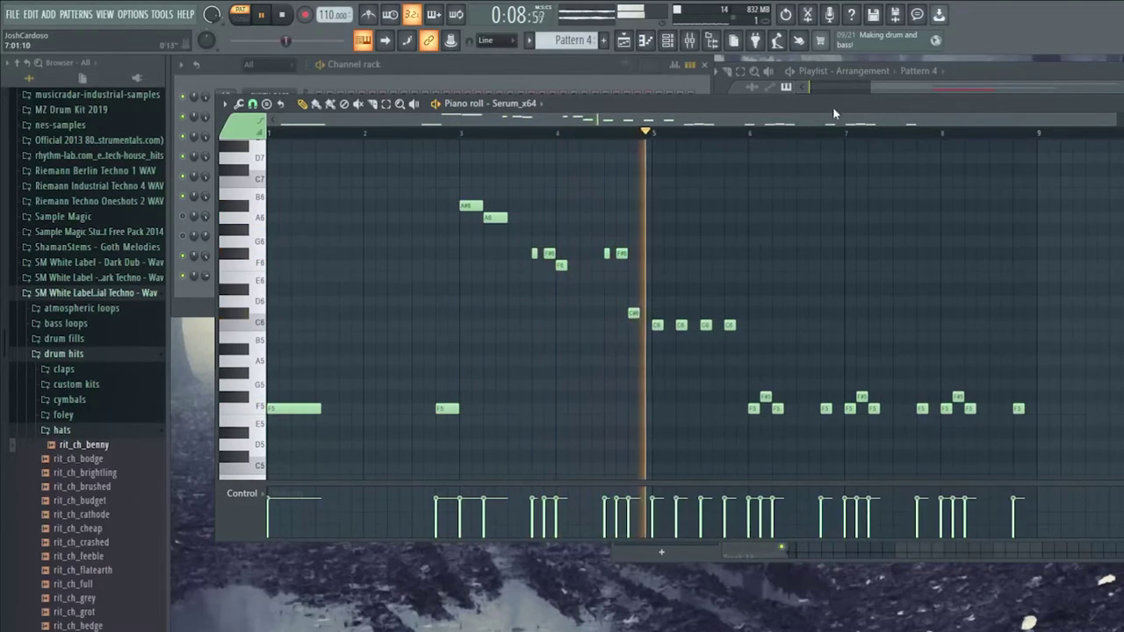
Close the piano roll and route the LEAD SYNTH channel to mixer track 13
{"action": "key", "text": "F7"}
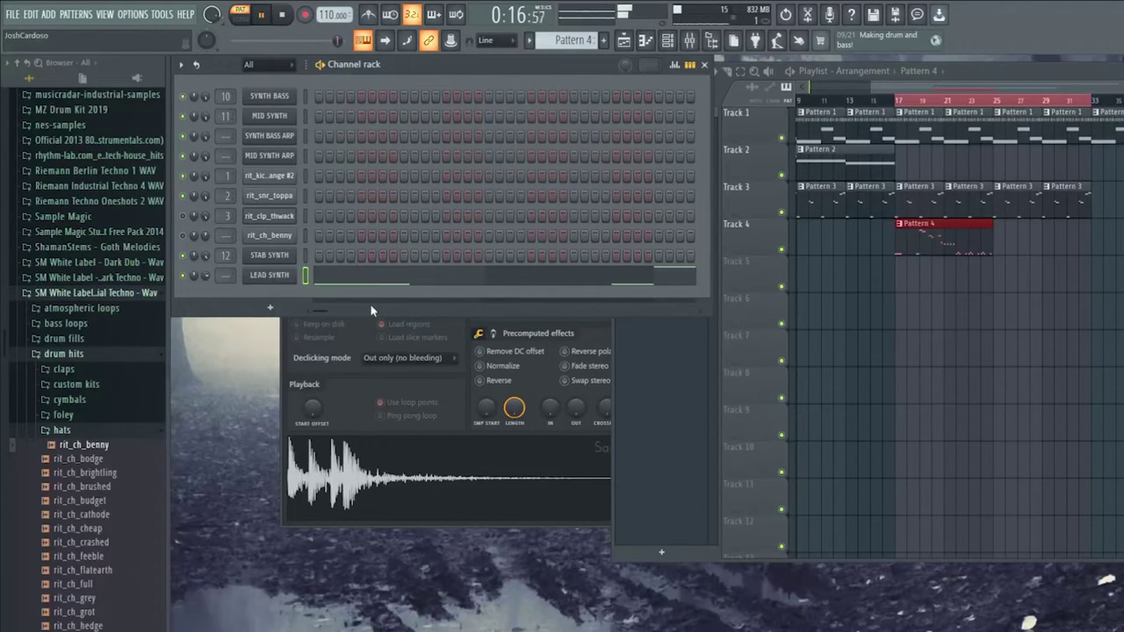
{"action": "left_click", "coordinate": [704, 41]}
{"action": "left_click", "coordinate": [806, 226]}
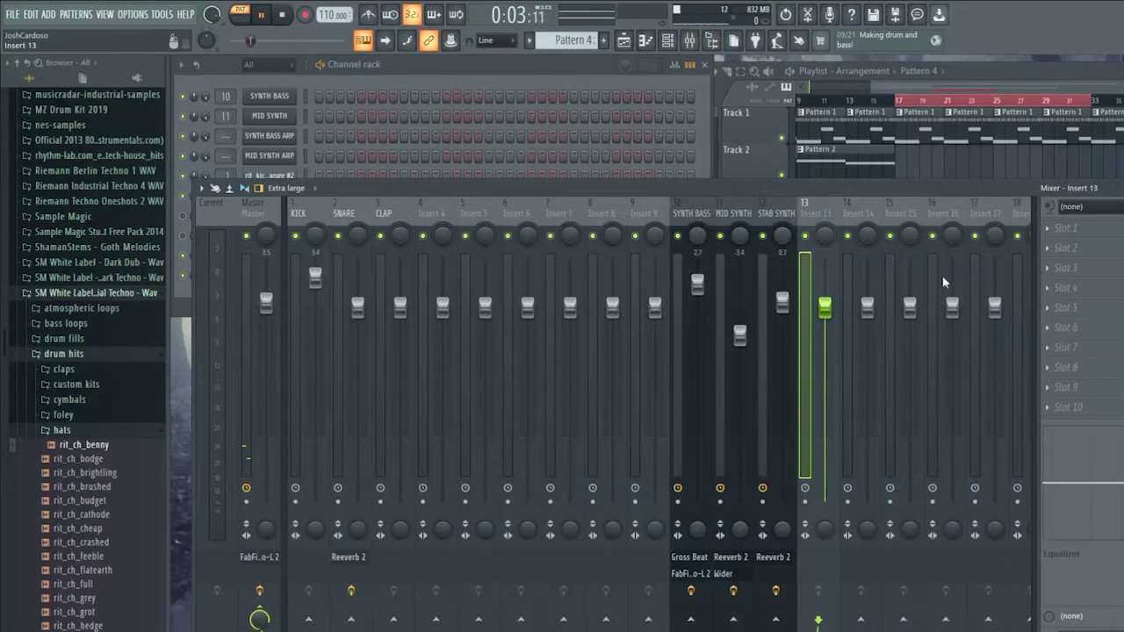
{"action": "key", "text": "ctrl+l"}
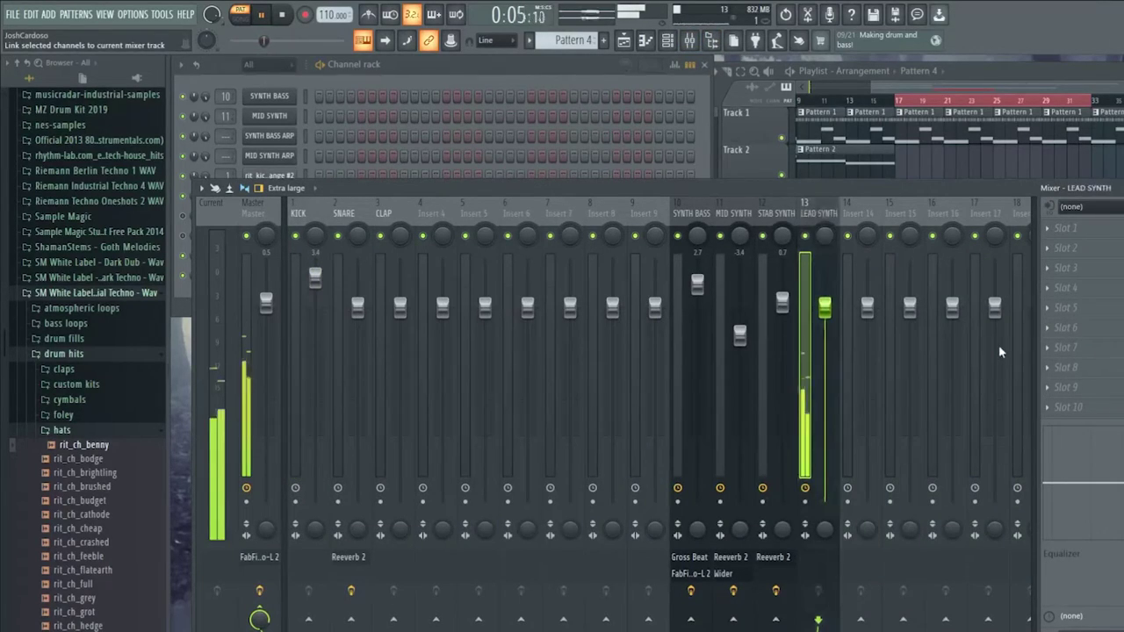
Add Fruity Reeverb 2 to the LEAD SYNTH track using The Venue preset with 89% wet, and raise the track volume to 3.6 dB
{"action": "left_click", "coordinate": [769, 510]}
{"action": "left_click", "coordinate": [545, 194]}
{"action": "left_click", "coordinate": [592, 276]}
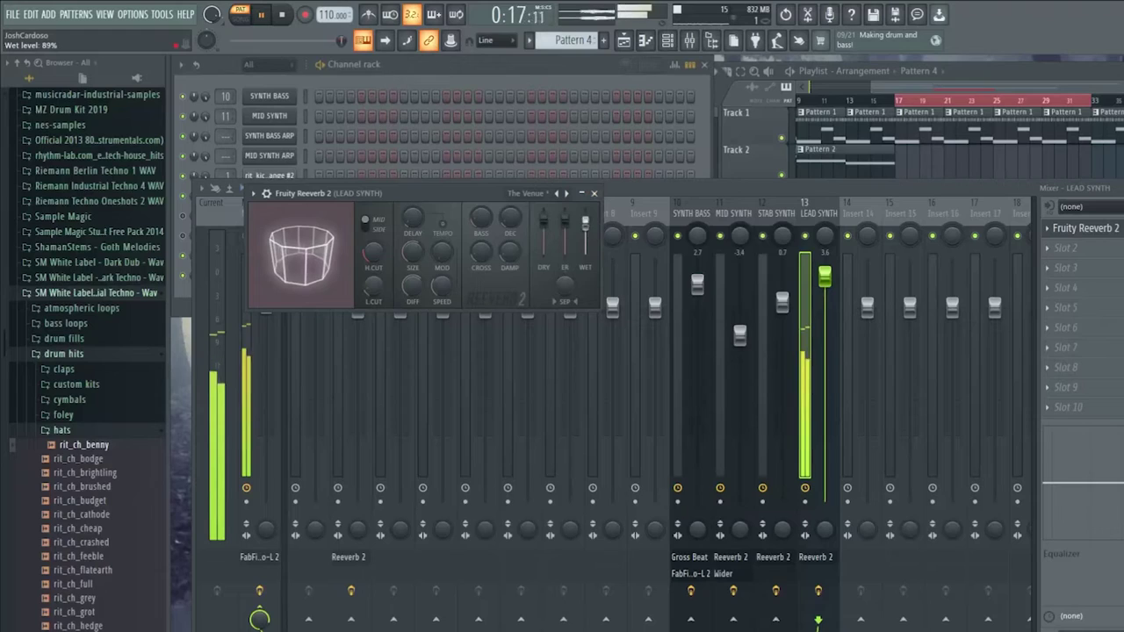
{"action": "left_click", "coordinate": [595, 194]}
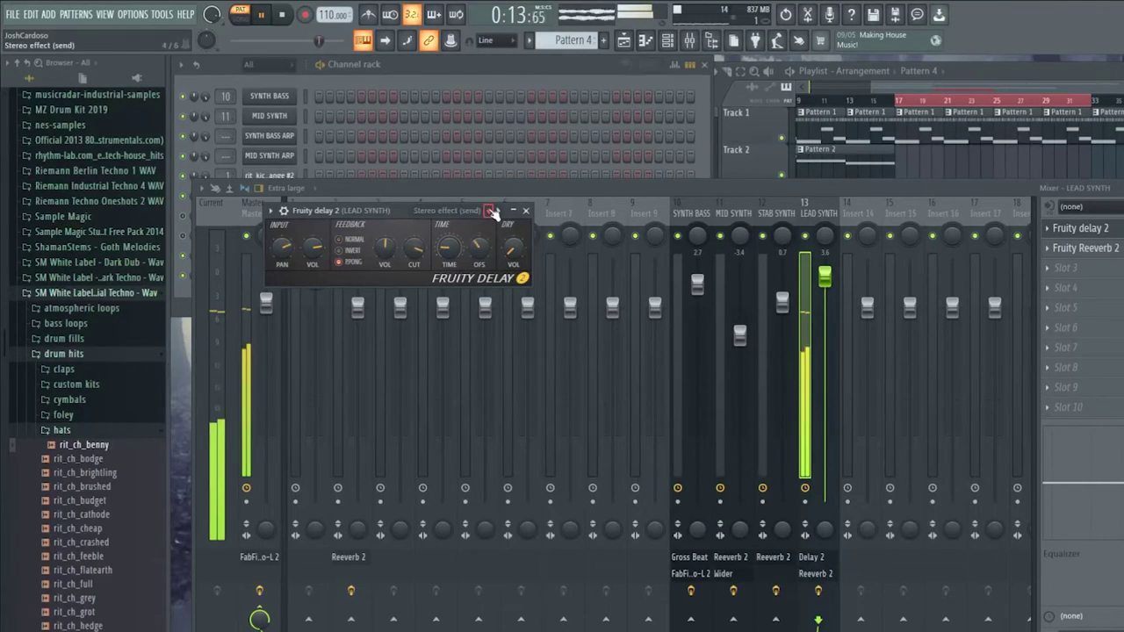
Replace Fruity Delay 2 with Fruity Delay 3 on the LEAD SYNTH track and set its output wet to 52.4%
{"action": "left_click", "coordinate": [1059, 230]}
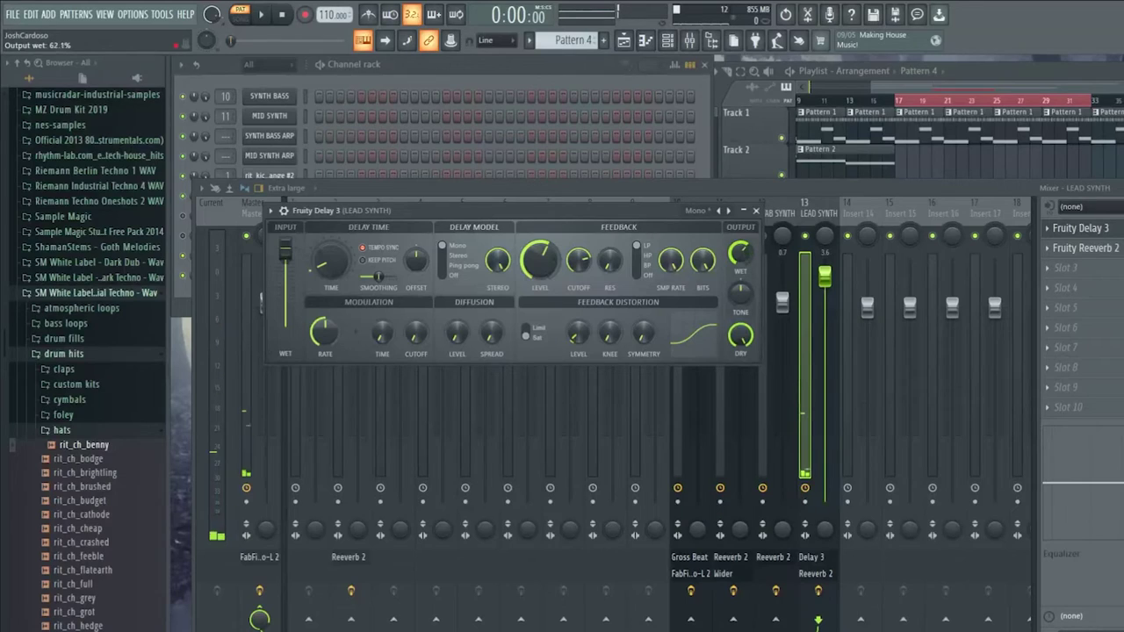
{"action": "left_click", "coordinate": [267, 14]}
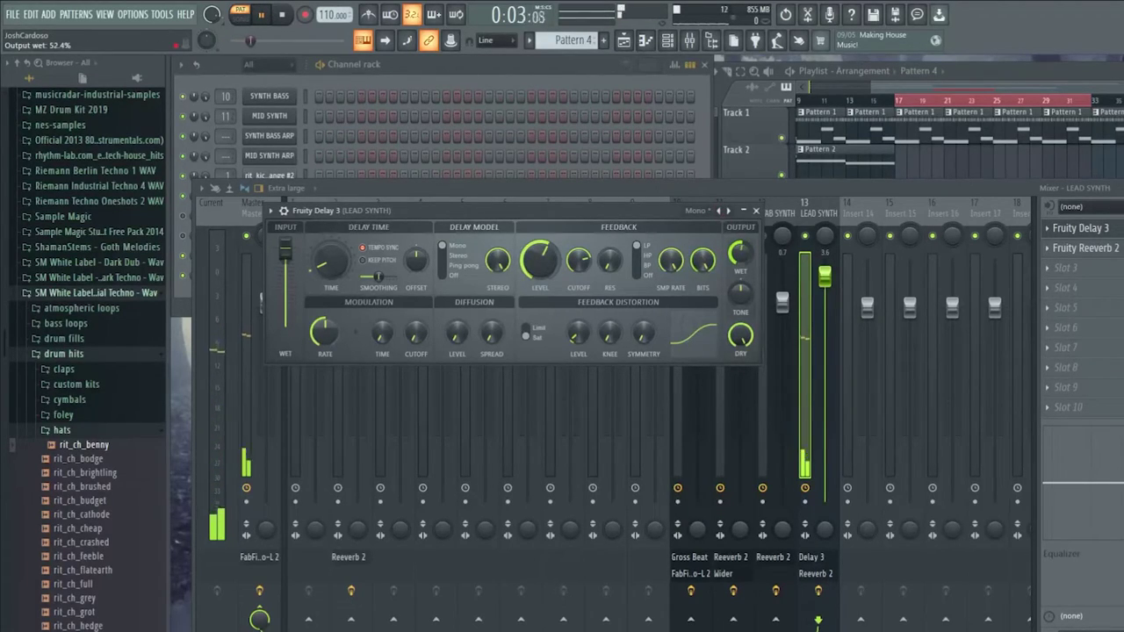
{"action": "left_click", "coordinate": [755, 211]}
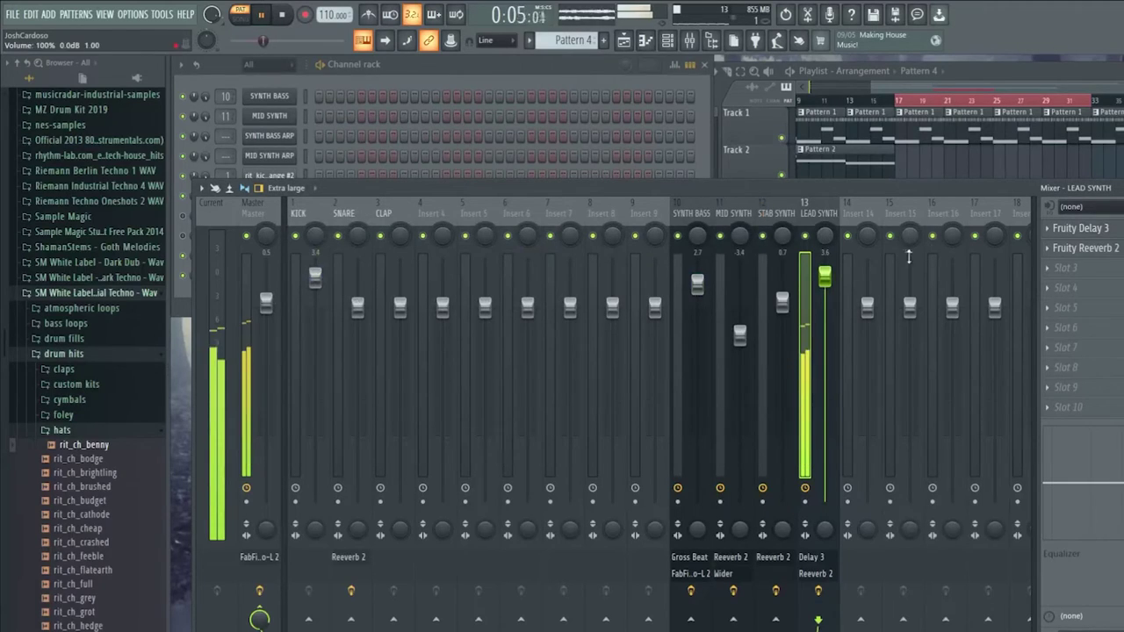
{"action": "left_click", "coordinate": [424, 83]}
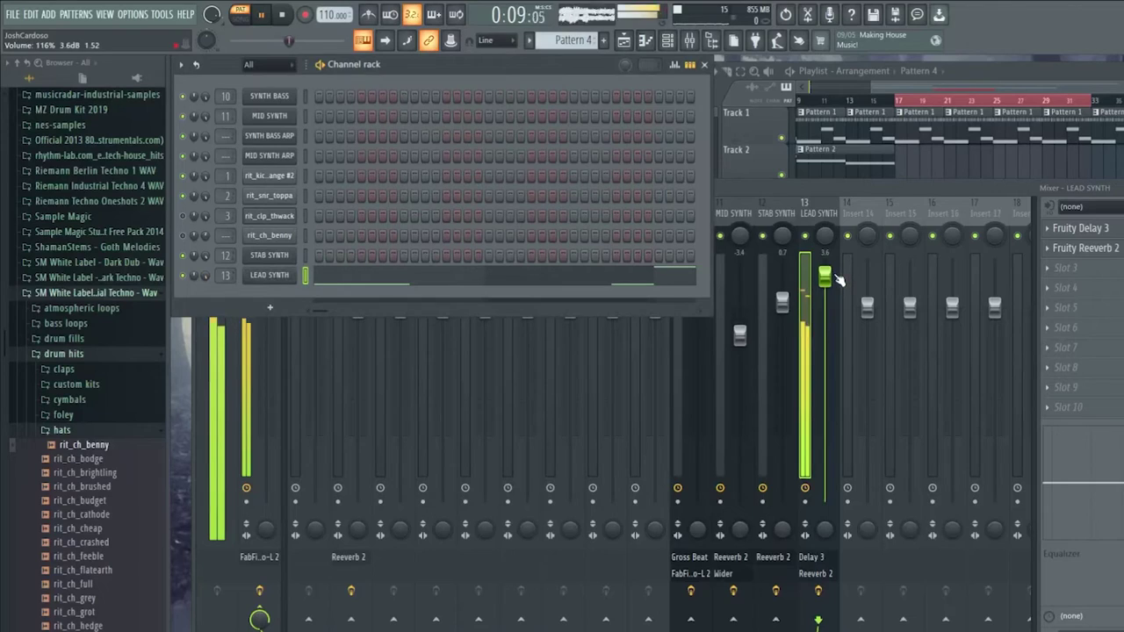
{"action": "left_click", "coordinate": [864, 194]}
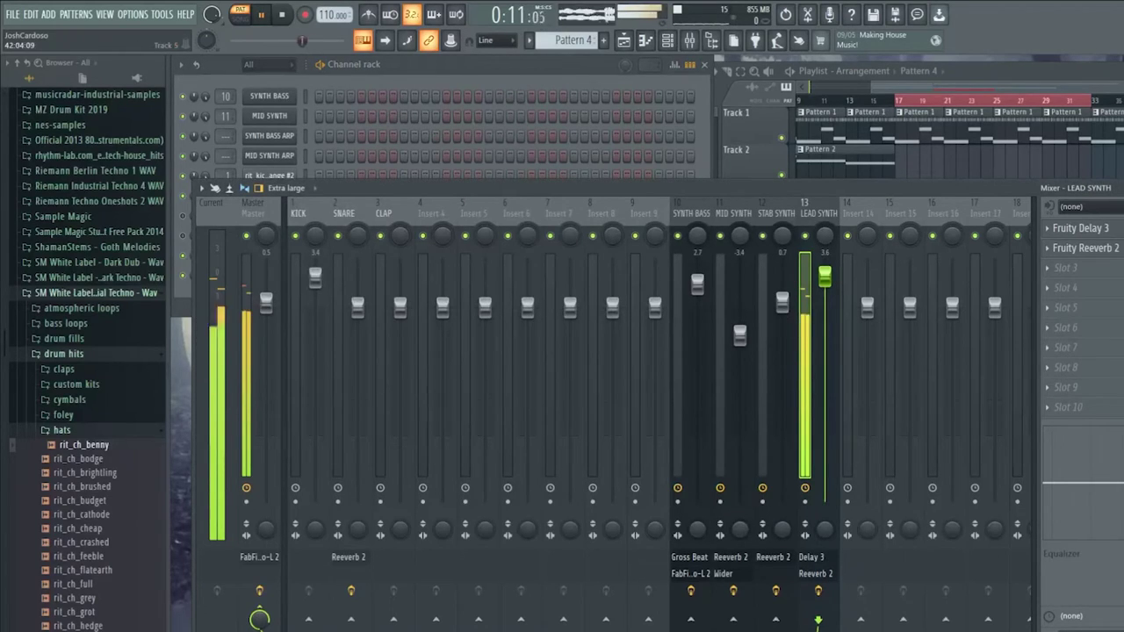
{"action": "left_click", "coordinate": [987, 72]}
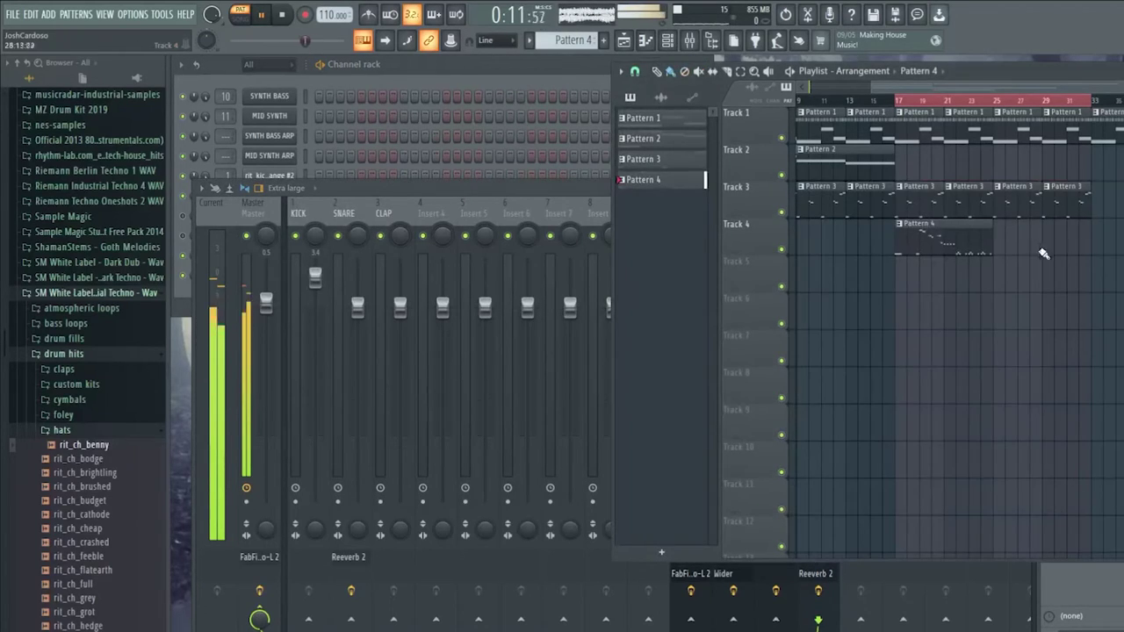
Open the LEAD SYNTH notes in the piano roll and transpose the whole melody down one octave
{"action": "left_click", "coordinate": [421, 91]}
{"action": "left_click", "coordinate": [404, 275]}
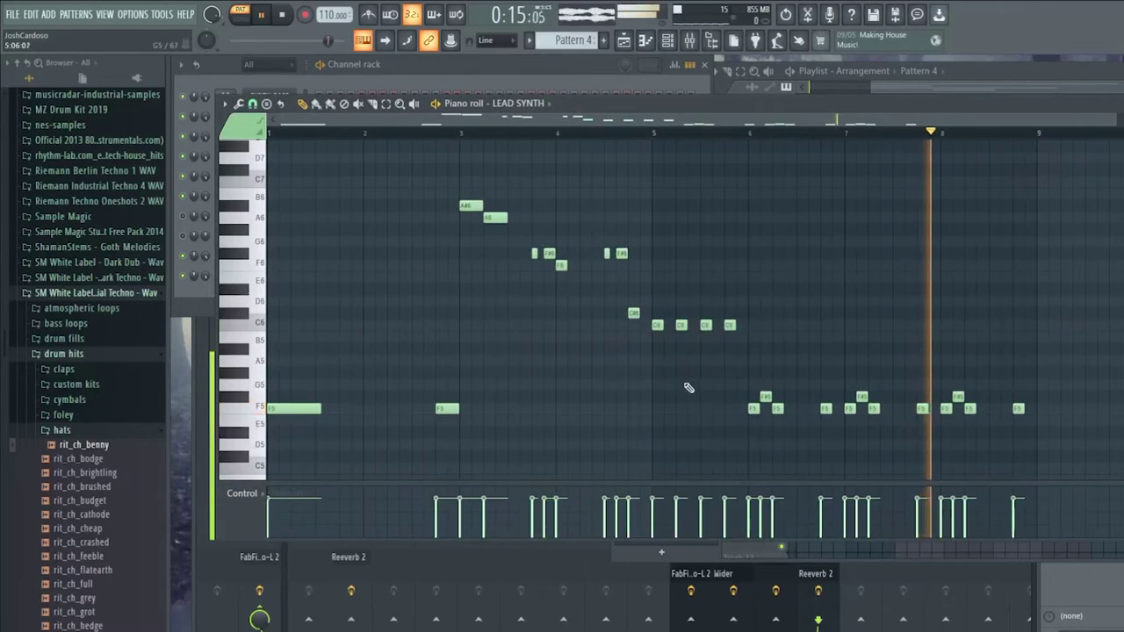
{"action": "key", "text": "ctrl+Down"}
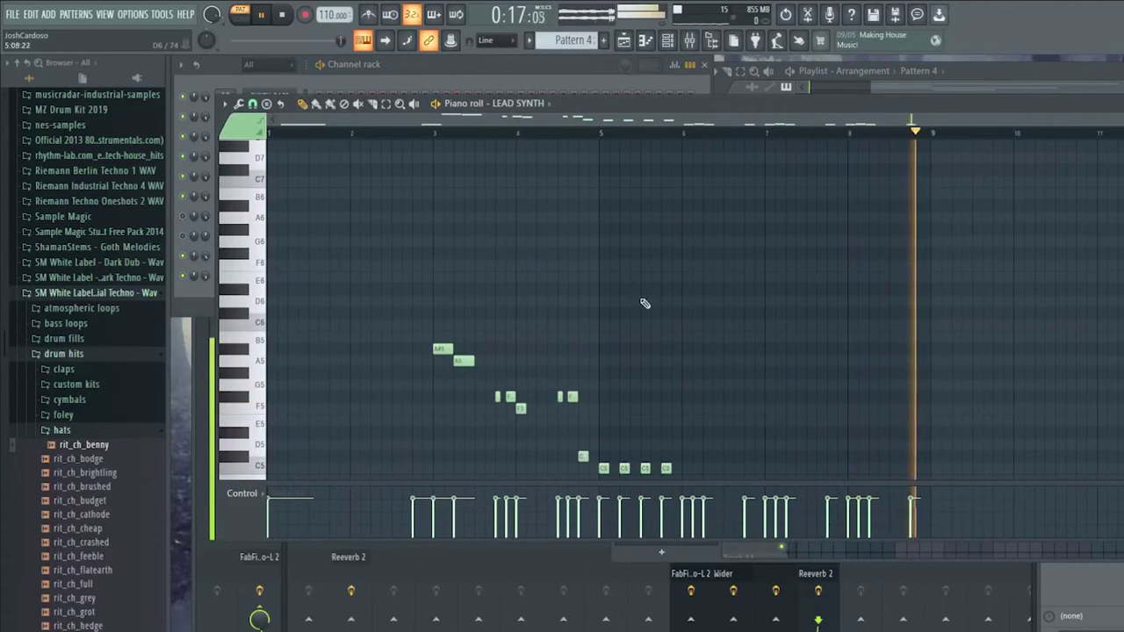
{"action": "scroll", "coordinate": [644, 299], "scroll_direction": "down", "scroll_amount": 3}
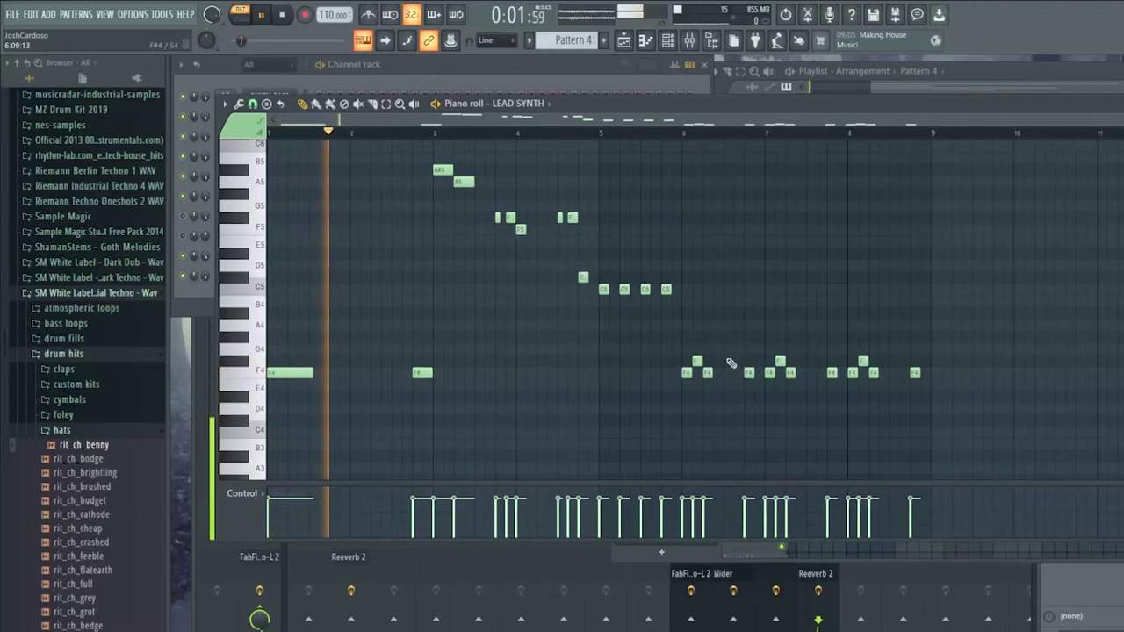
Duplicate the whole eight-bar melody to start at bar 9 and transpose the copy up one octave
{"action": "left_click_drag", "start_coordinate": [1010, 412], "coordinate": [4, 166]}
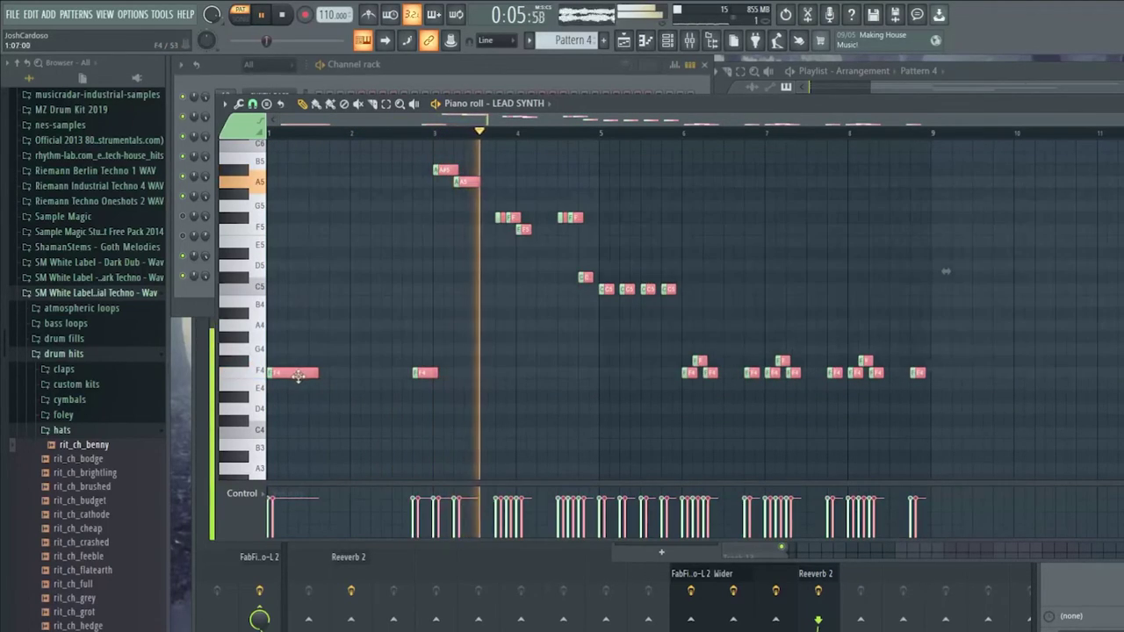
{"action": "mouse_move", "coordinate": [275, 372]}
{"action": "left_mouse_down"}
{"action": "mouse_move", "coordinate": [457, 365]}
{"action": "mouse_move", "coordinate": [952, 379]}
{"action": "mouse_move", "coordinate": [946, 388]}
{"action": "left_mouse_up"}
{"action": "key", "text": "ctrl+Up"}
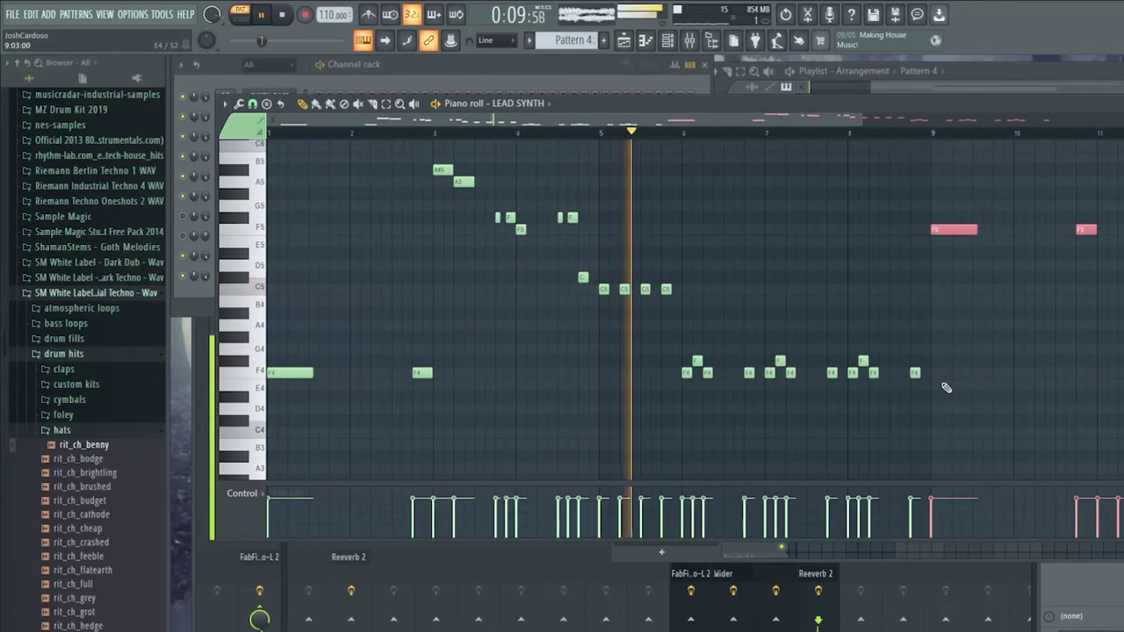
{"action": "left_click", "coordinate": [880, 277], "text": "ctrl"}
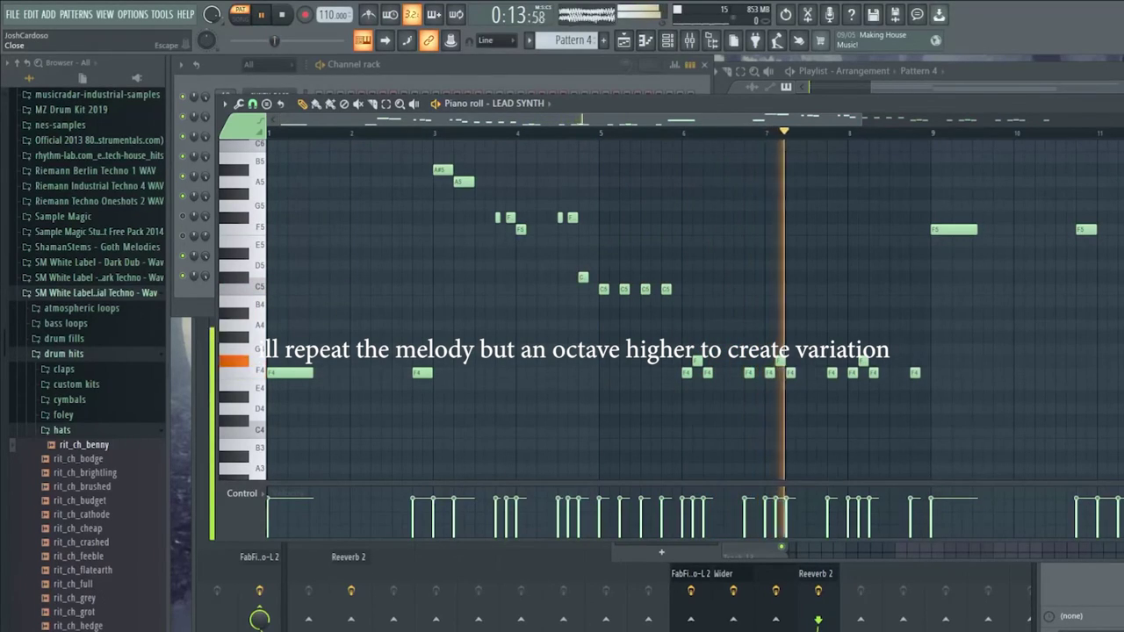
Close the piano roll and play the arrangement in song mode from bar 17 to hear the lead in context
{"action": "key", "text": "Escape"}
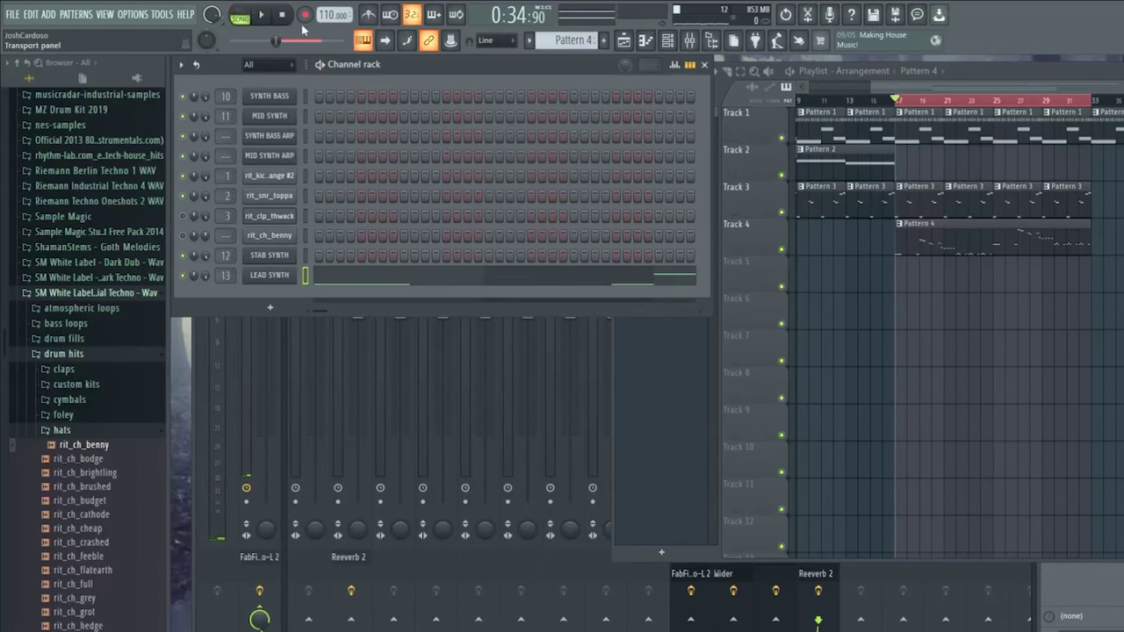
{"action": "left_click", "coordinate": [261, 16]}
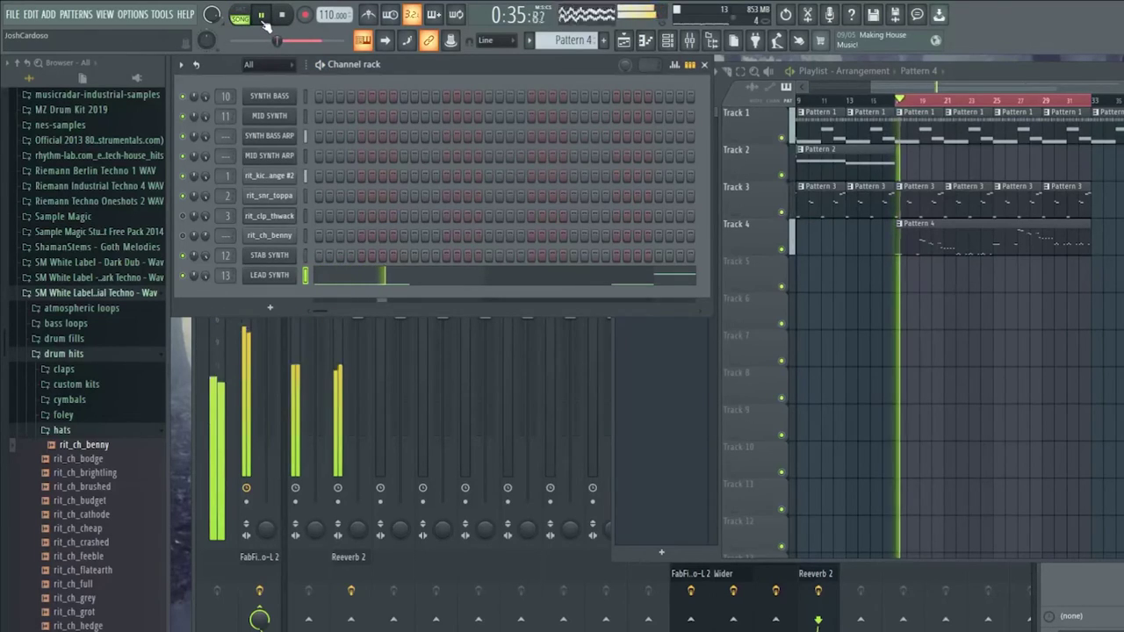